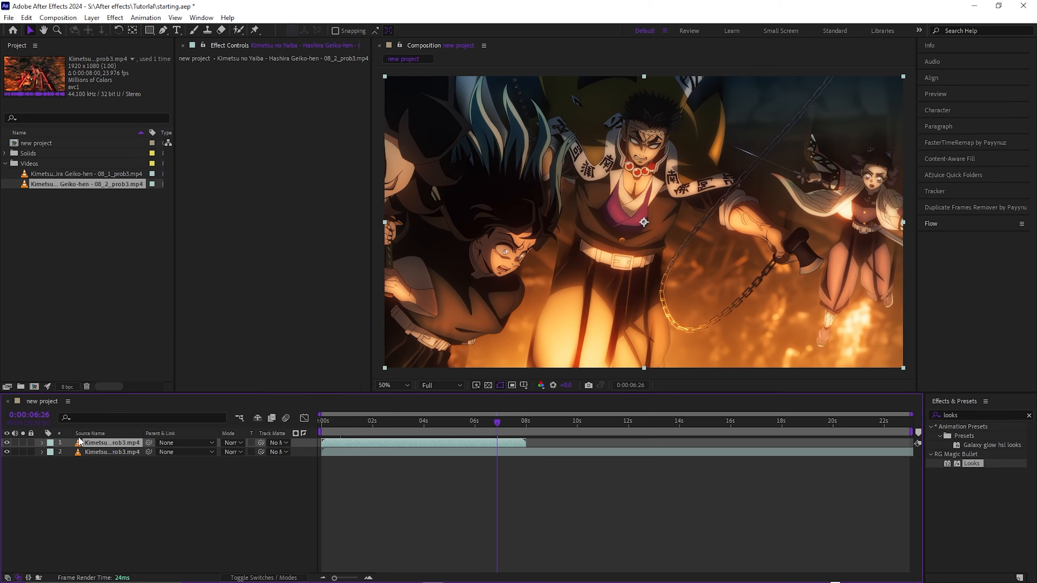
Delete the upper video clip from the timeline and check the remaining clip around 0:00:06:15.
key(Delete)
drag(436, 426, 487, 426)
click(424, 442)
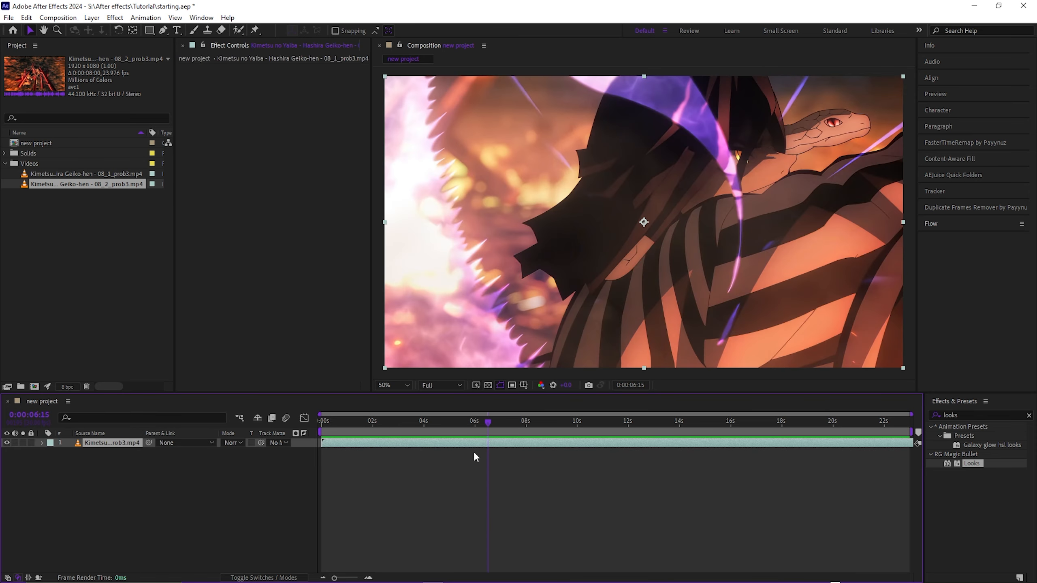
click(445, 470)
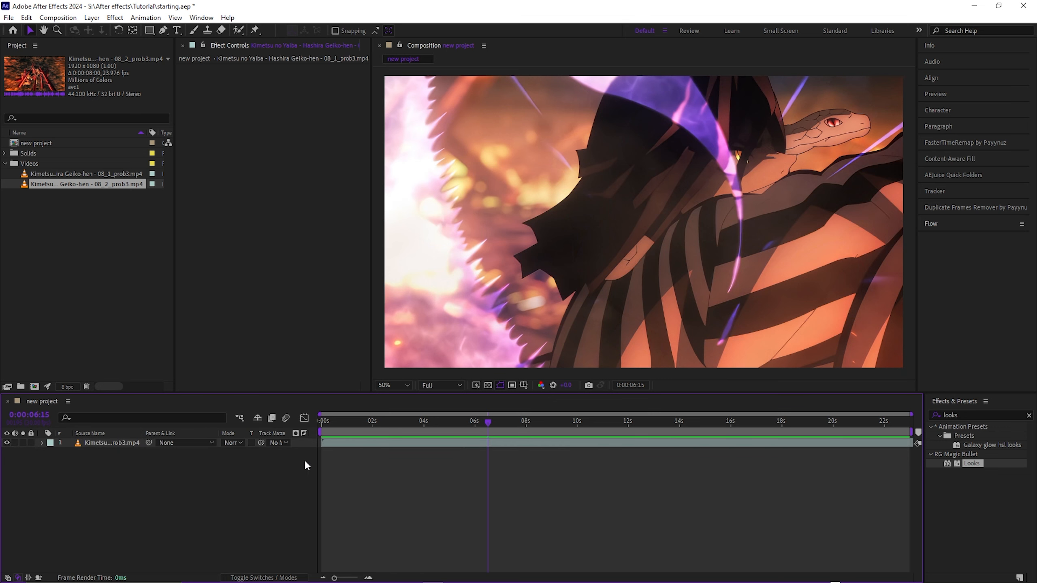
Select the remaining clip at 0:00:02:00 and try changing its Scale.
click(373, 423)
click(396, 442)
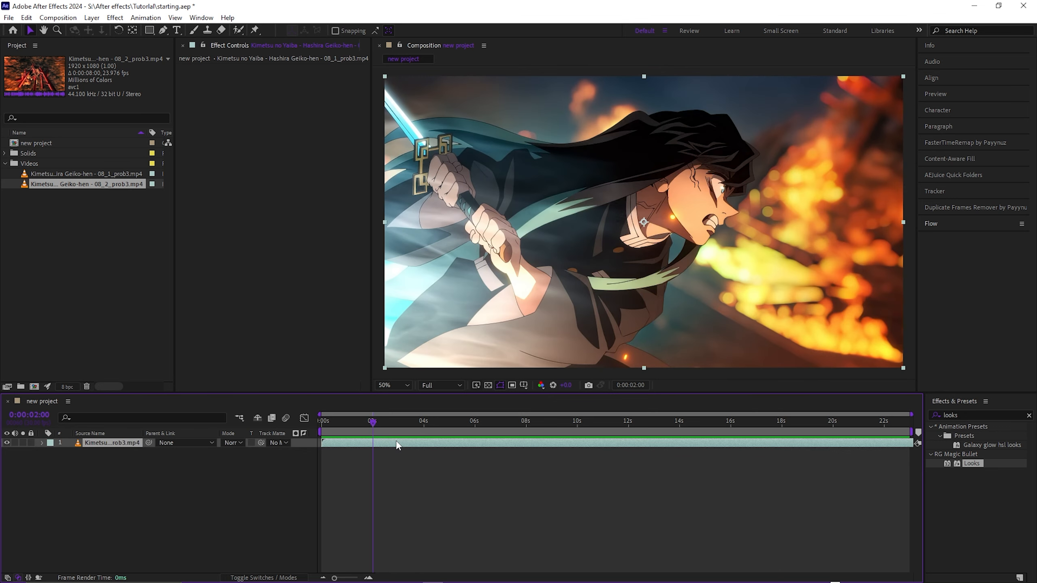
key(s)
drag(239, 454, 275, 456)
Try rotating the clip by 90 degrees and by 180 degrees.
key(r)
click(240, 452)
text(90)
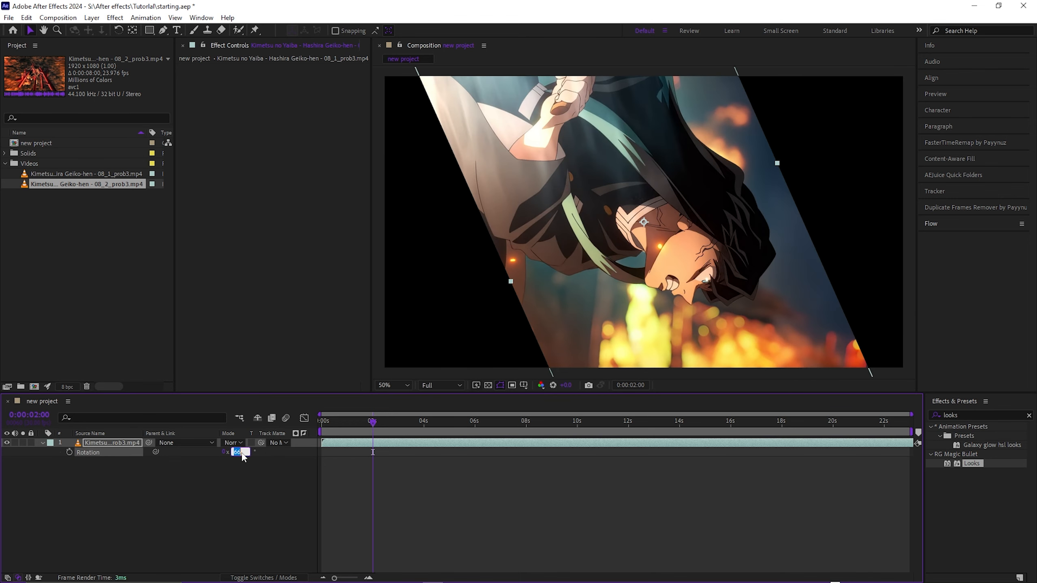
key(Return)
text(180)
key(Return)
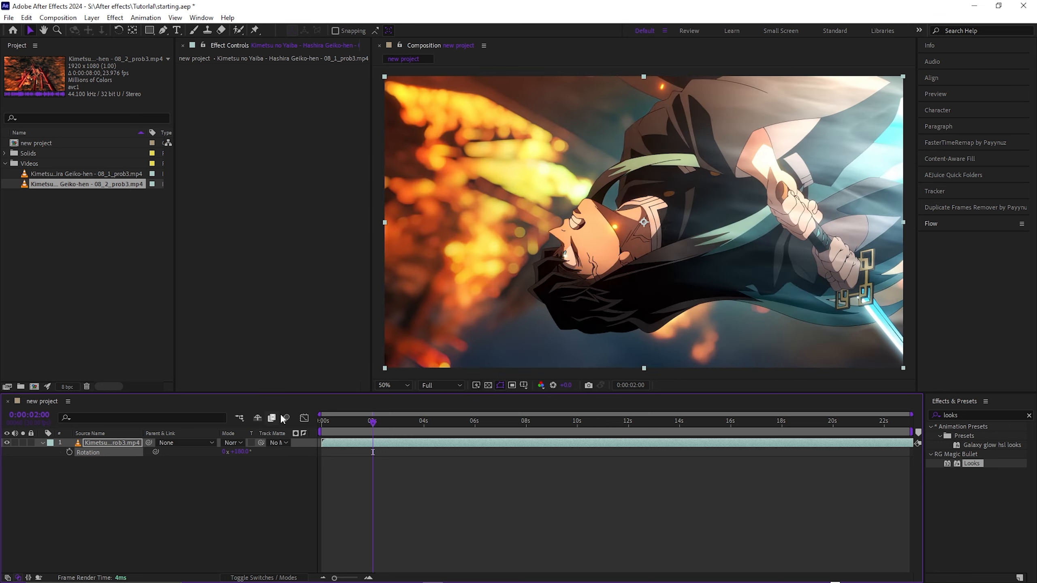
click(240, 445)
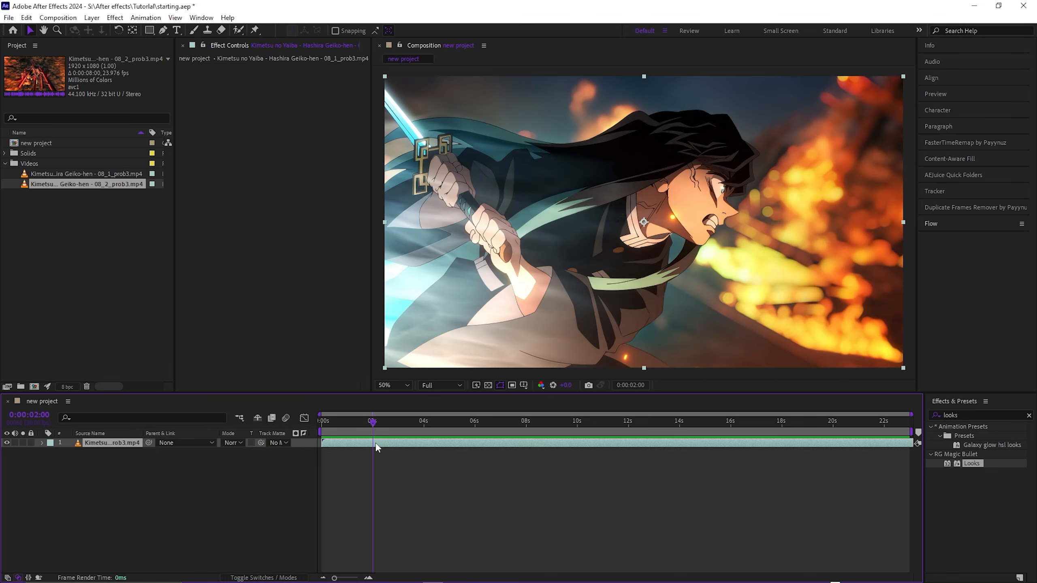
Try changing the clip's Opacity and its horizontal and vertical Position, undoing each position shift.
key(t)
drag(227, 452, 343, 461)
key(p)
drag(228, 452, 411, 460)
key(ctrl+z)
drag(246, 452, 61, 446)
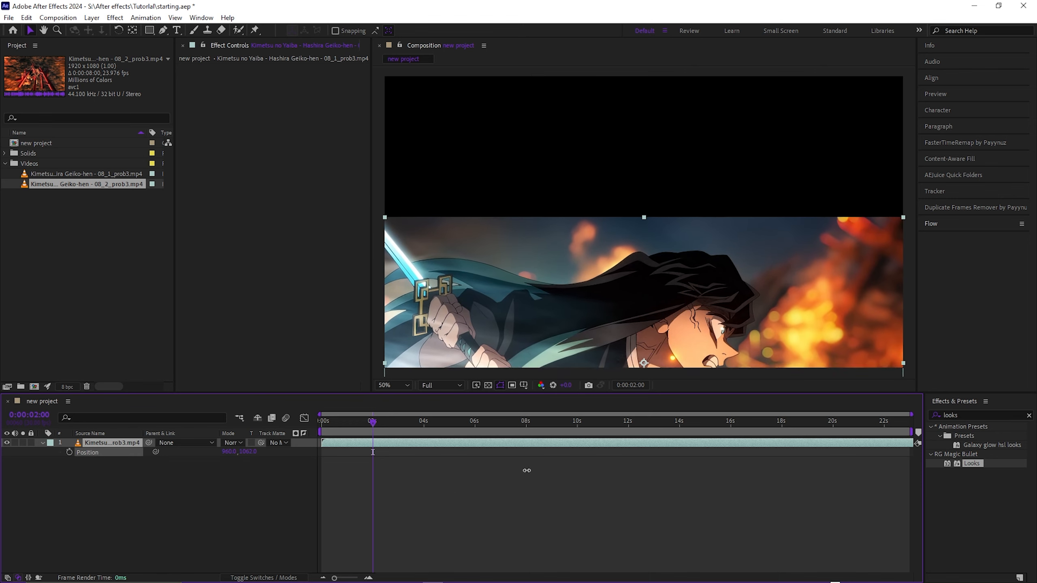
key(ctrl+z)
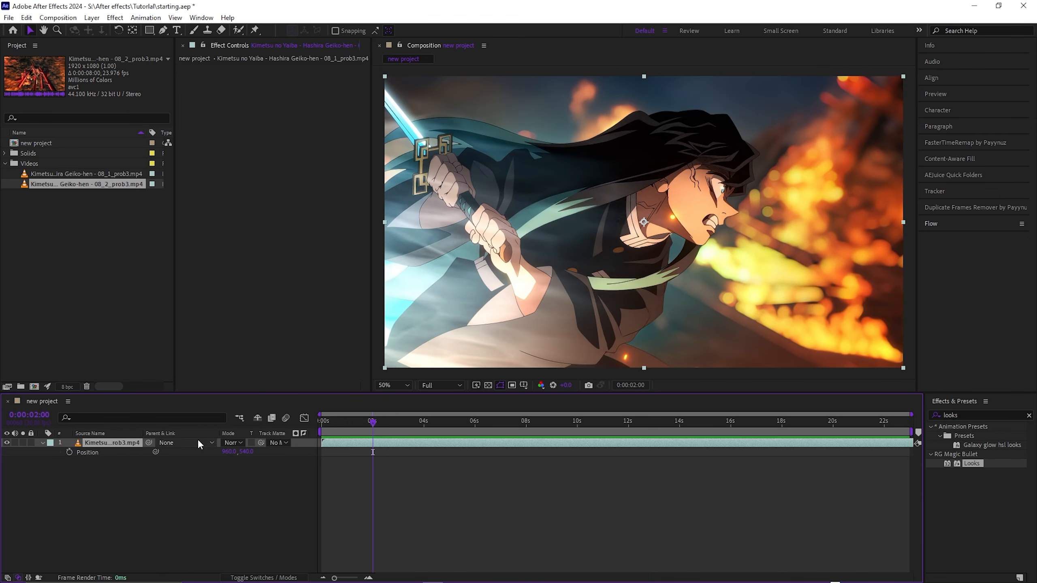
Separate the clip's Position into X and Y dimensions, trying a Y Position shift and undoing it.
right_click(93, 456)
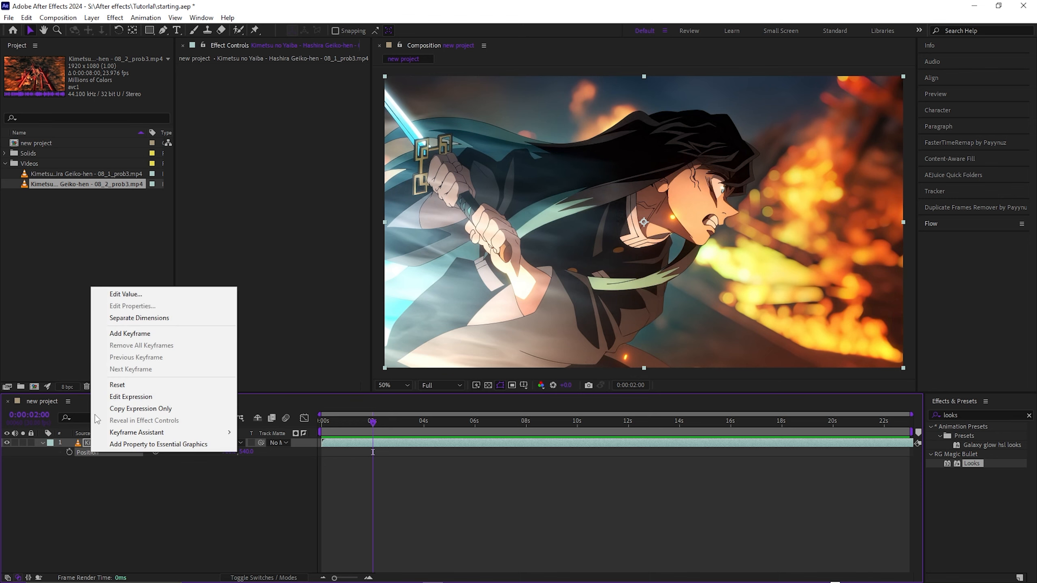
click(154, 323)
drag(229, 460, 286, 451)
key(ctrl+z)
key(ctrl+z)
Try turning on keyframing for the clip's X Position further along the timeline, and undo it.
drag(372, 423, 473, 420)
click(69, 451)
key(ctrl+z)
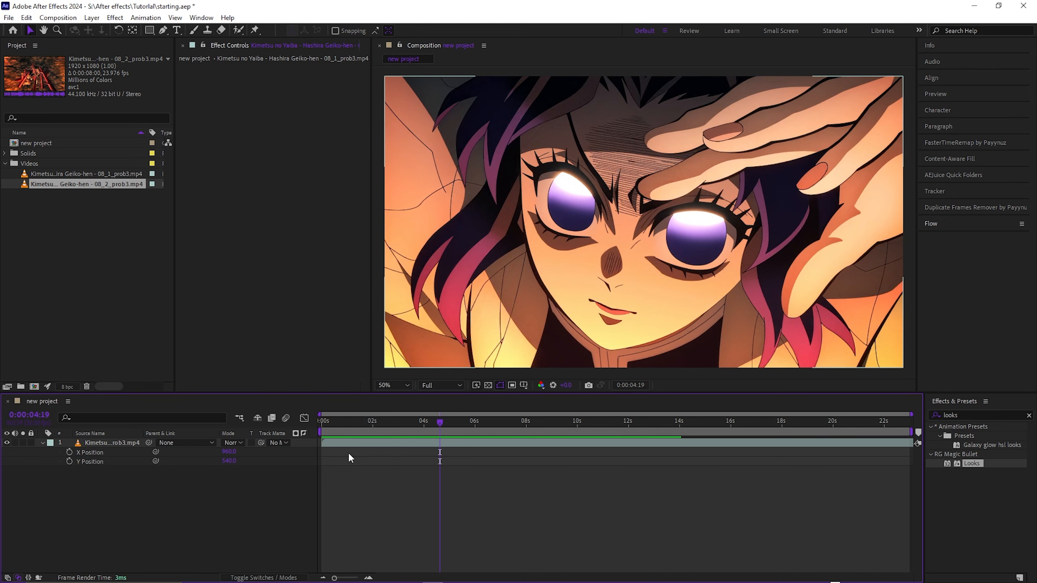
Add a new adjustment layer above the video clip and move the current time to 0:00:04:12.
drag(428, 423, 405, 430)
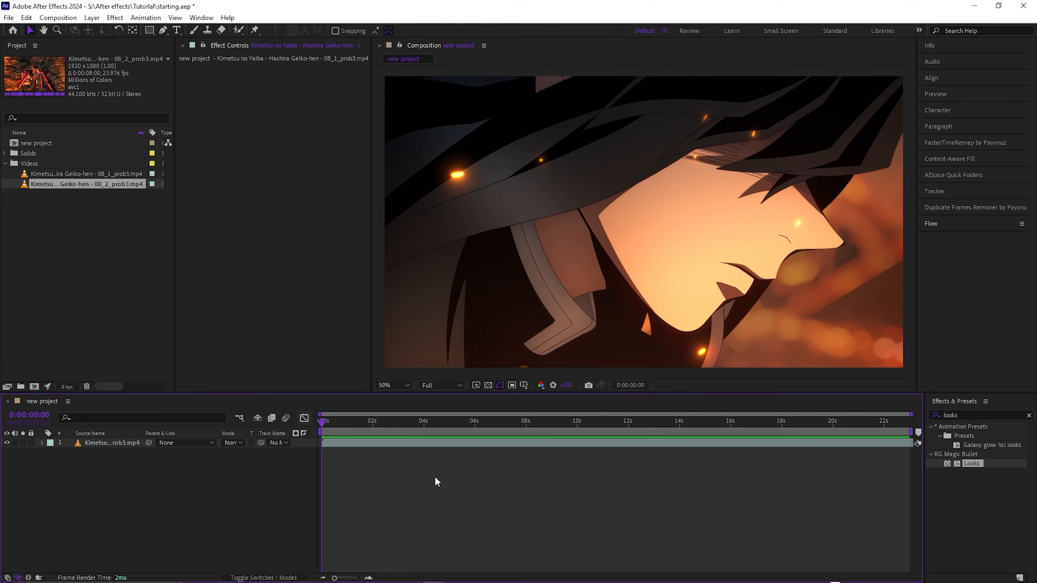
mouse_move(971, 464)
mouse_down()
mouse_move(540, 432)
mouse_move(505, 451)
mouse_move(972, 458)
mouse_up()
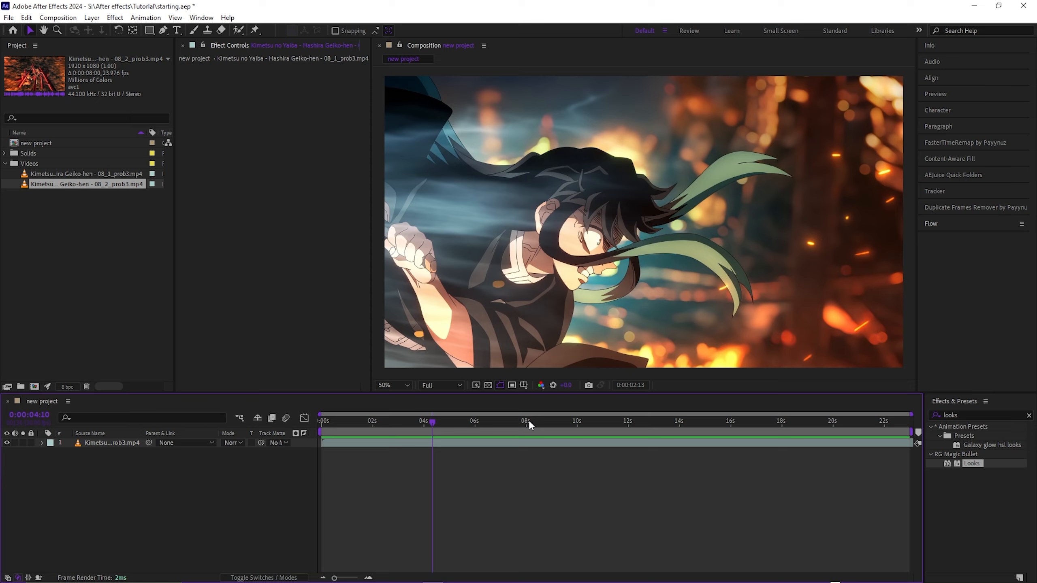
key(space)
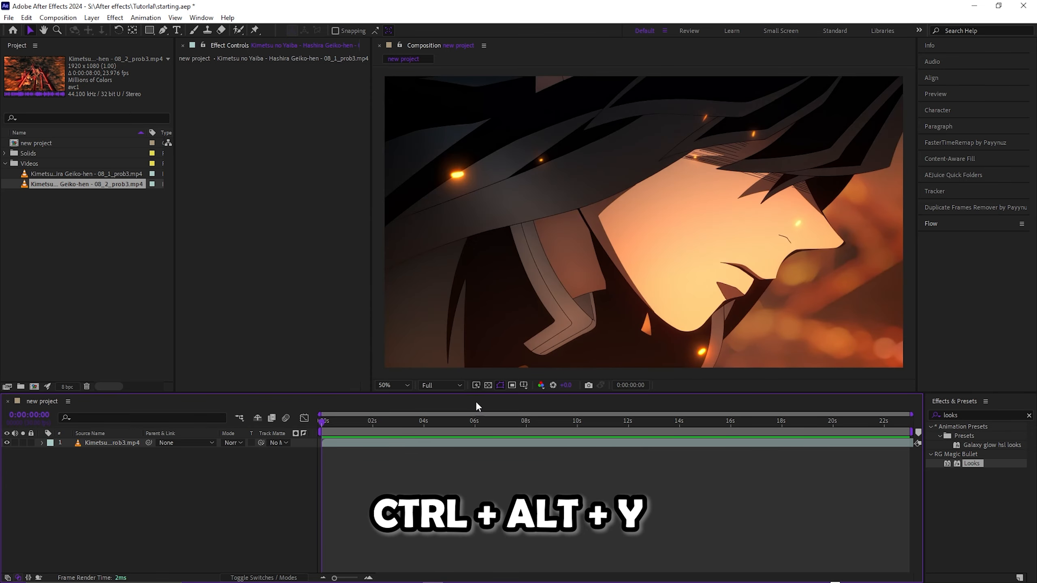
key(ctrl+alt+y)
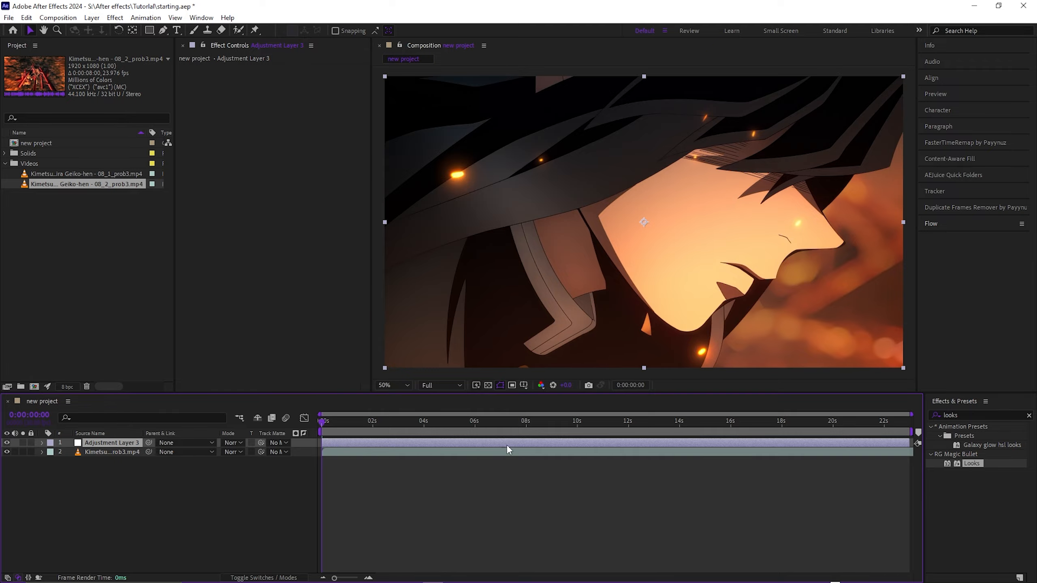
key(space)
drag(330, 432, 433, 445)
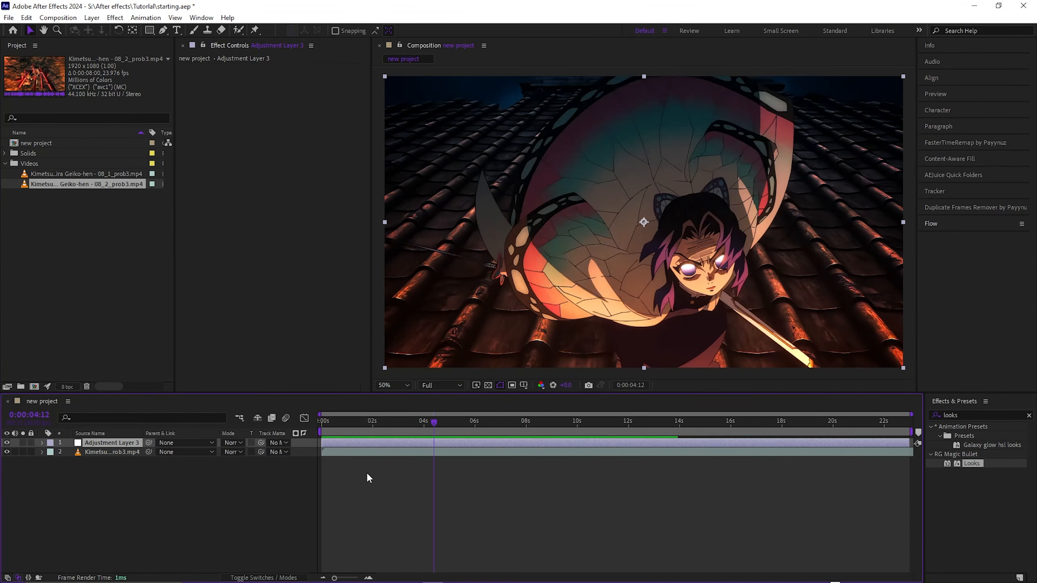
right_click(367, 474)
mouse_move(456, 350)
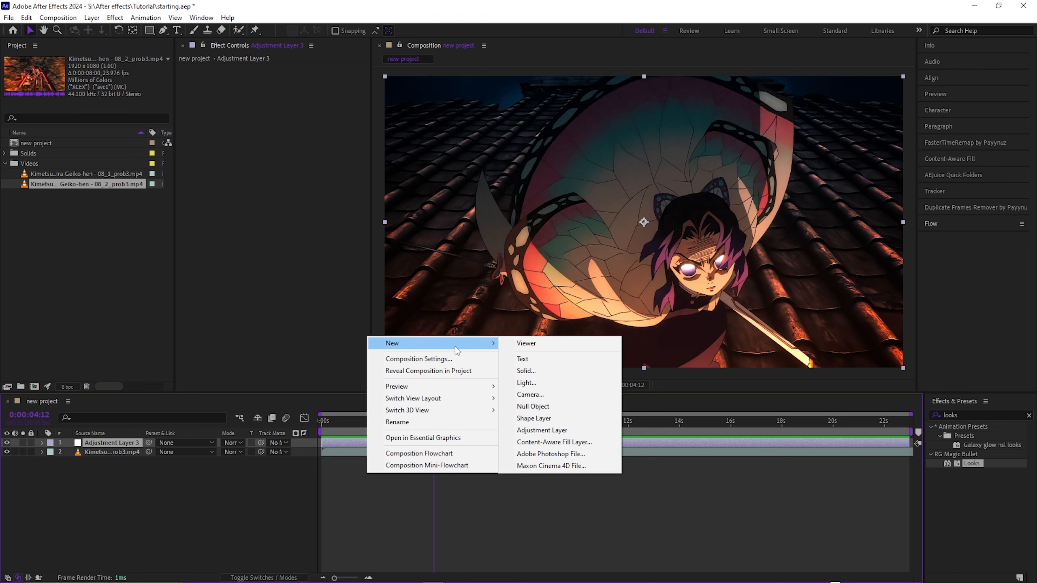
click(960, 433)
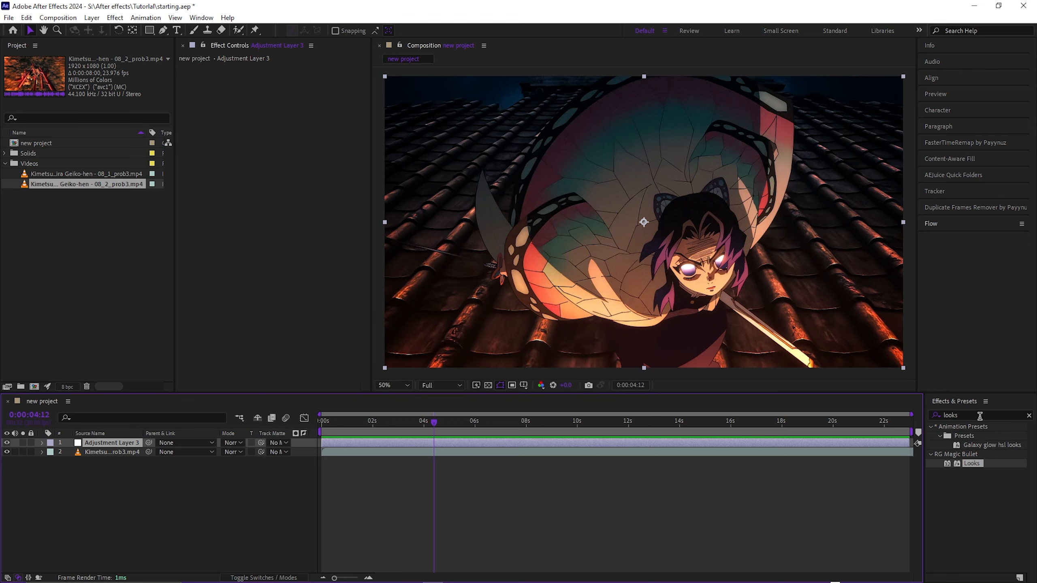
Find the Tint effect and apply it to the adjustment layer.
click(979, 416)
text(tint)
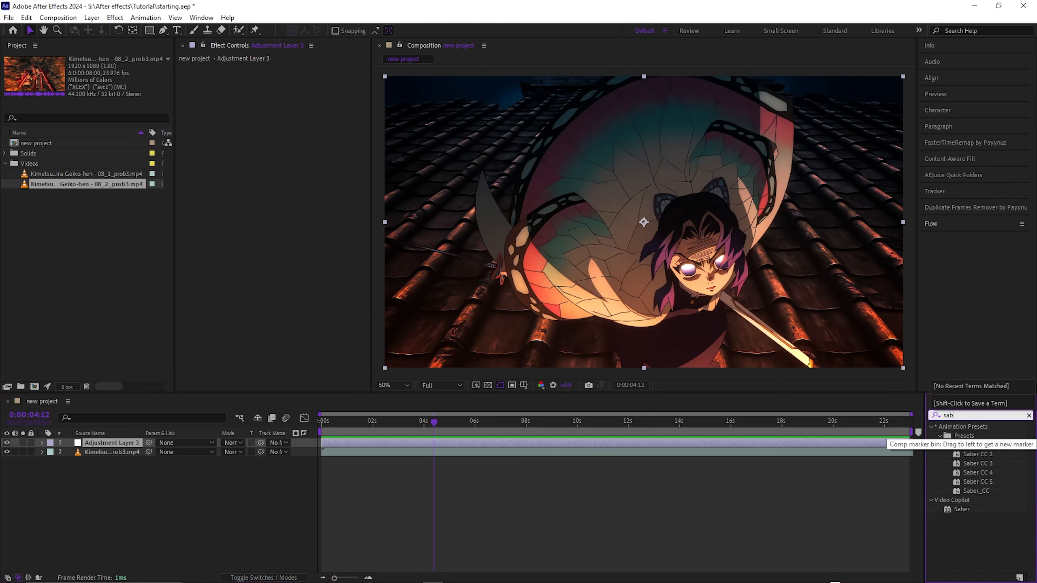
drag(970, 473, 666, 287)
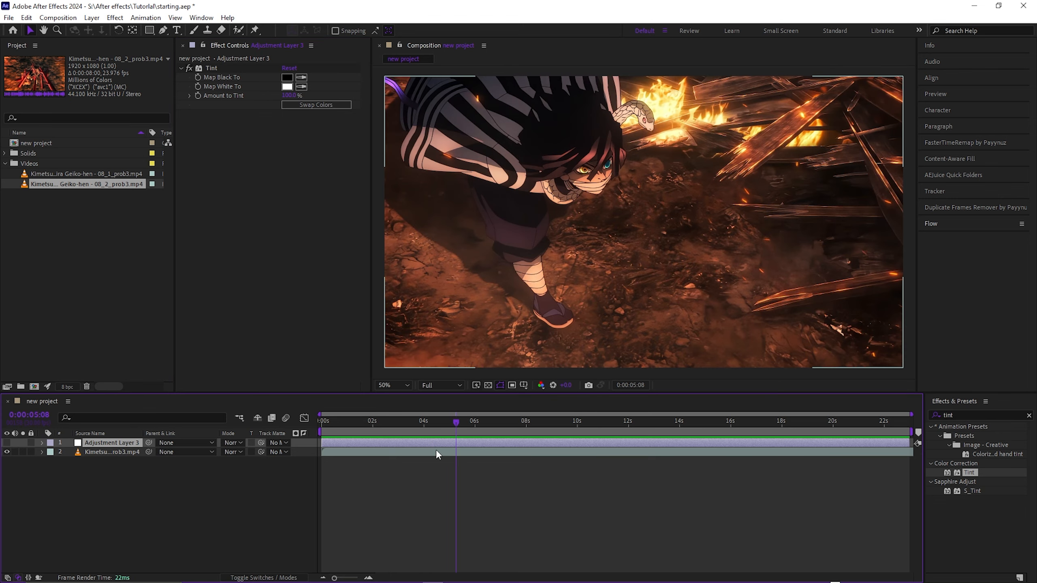
Try applying the Tint effect directly to the video clip, keeping that clip selected.
click(436, 450)
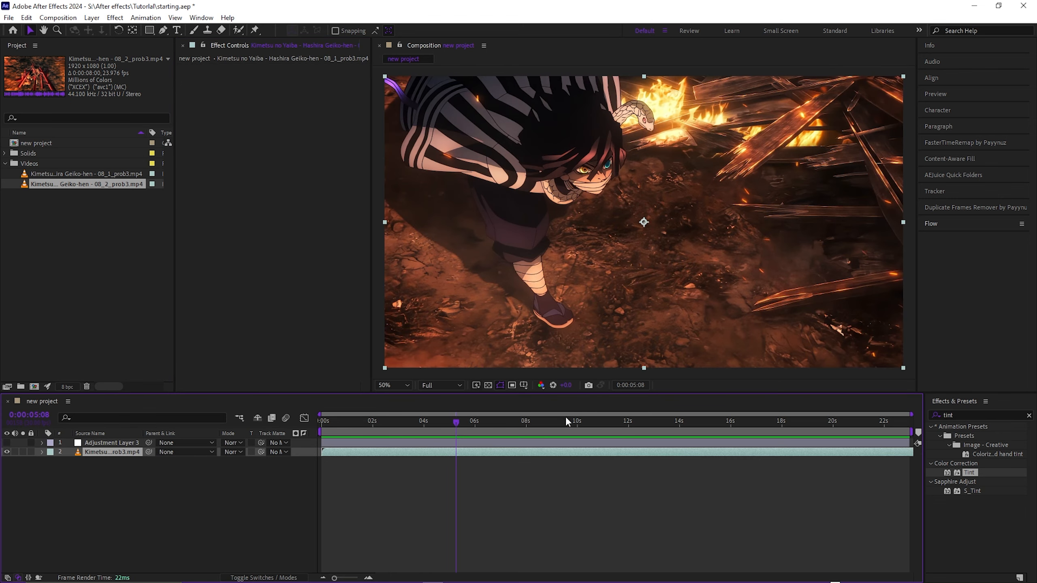
drag(988, 474, 693, 399)
click(415, 460)
click(426, 451)
click(426, 467)
click(434, 451)
Create a light red 1920 x 1080 px solid layer above the video clip.
key(ctrl+y)
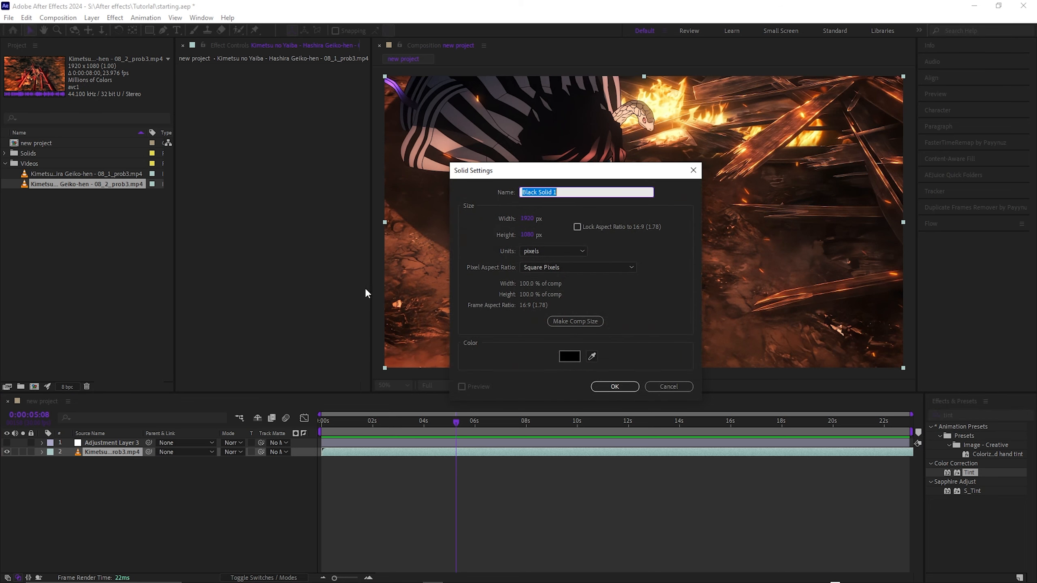
click(569, 354)
key(Return)
key(Return)
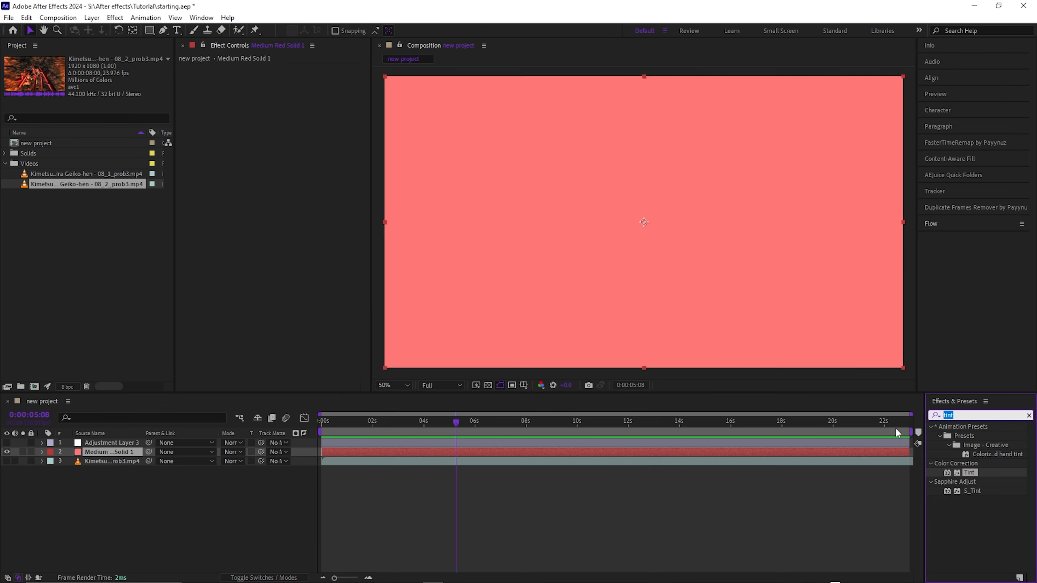
Search the effects for gradient and apply Gradient Ramp to the red solid.
text(gradi)
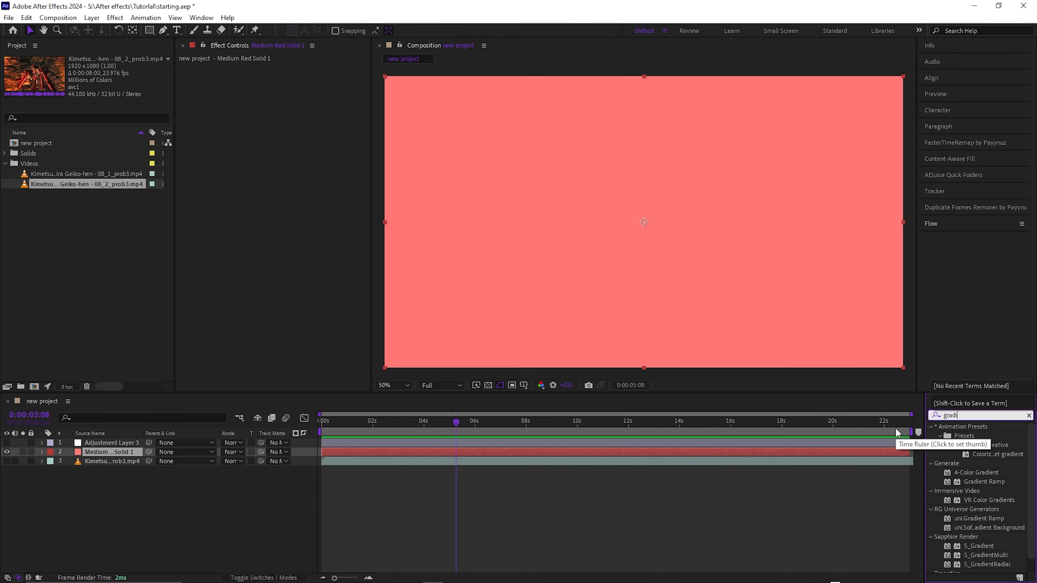
text(ent)
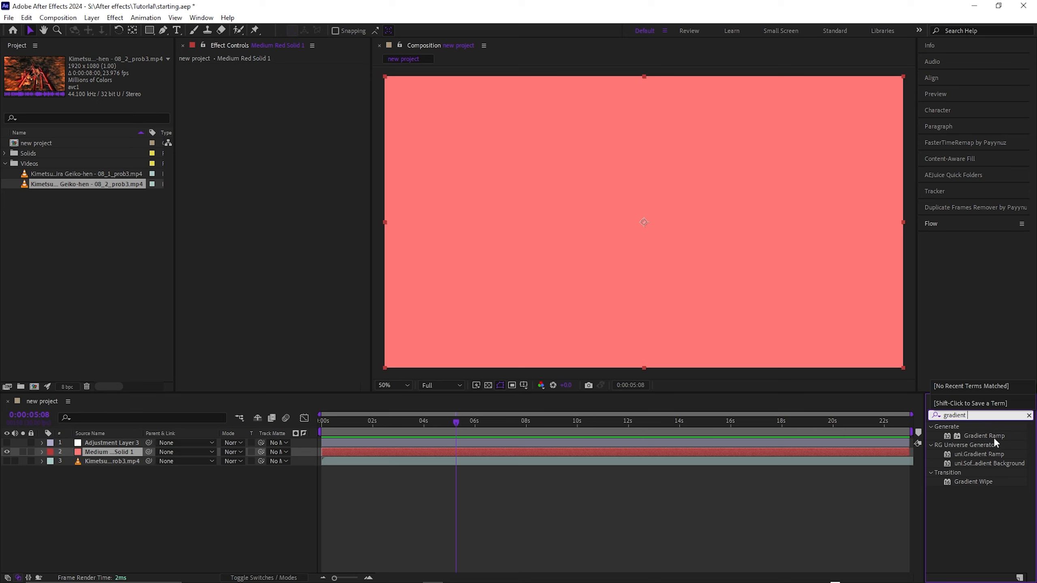
drag(984, 436, 345, 233)
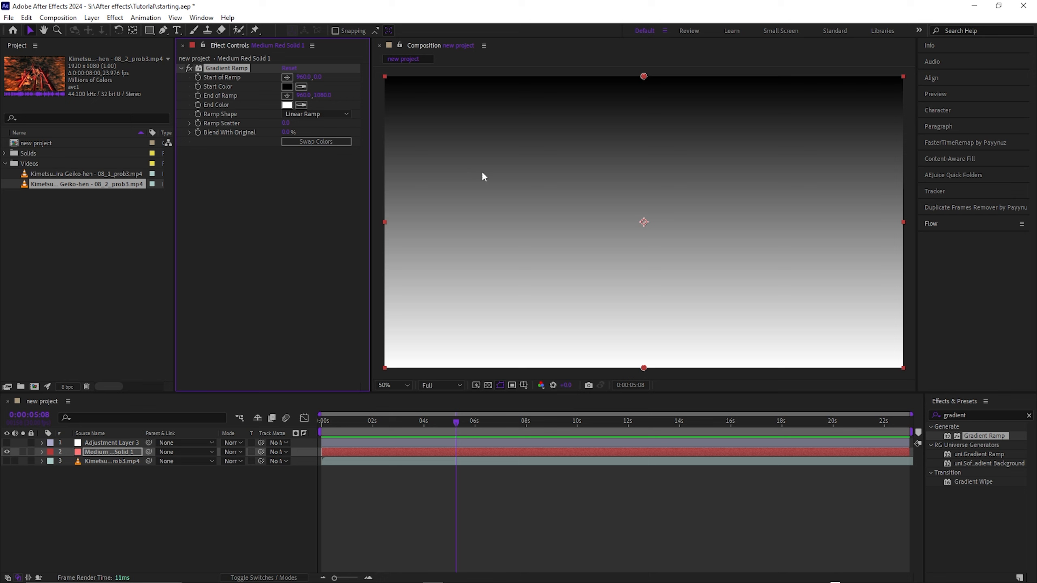
Set the Gradient Ramp's start color to red FF5353.
click(287, 86)
click(367, 290)
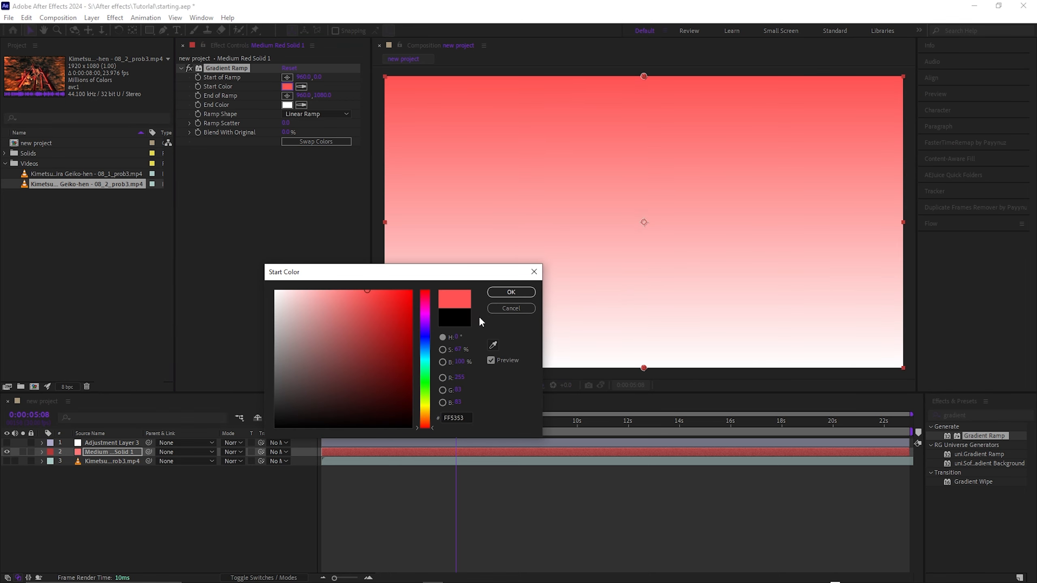
click(511, 292)
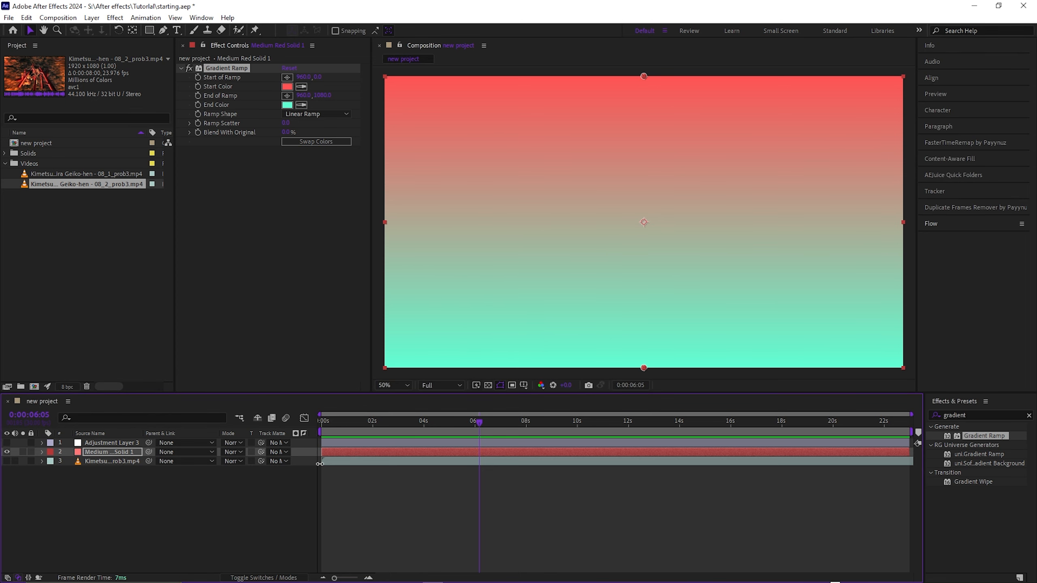
click(232, 71)
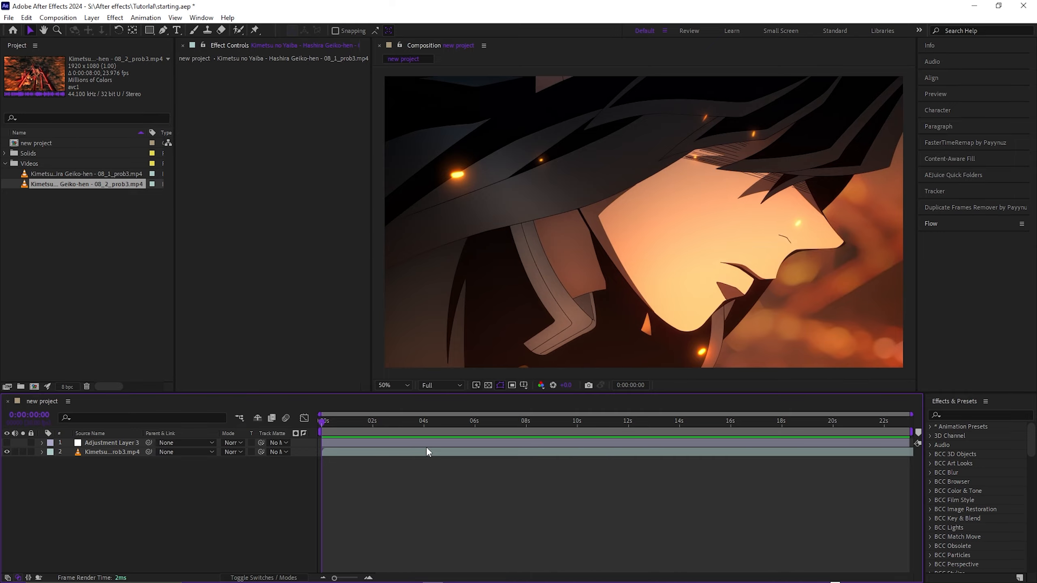
Move to about 0:00:06:11 and lower the composition's preview resolution to Half, then to Quarter.
drag(338, 418, 486, 432)
click(441, 385)
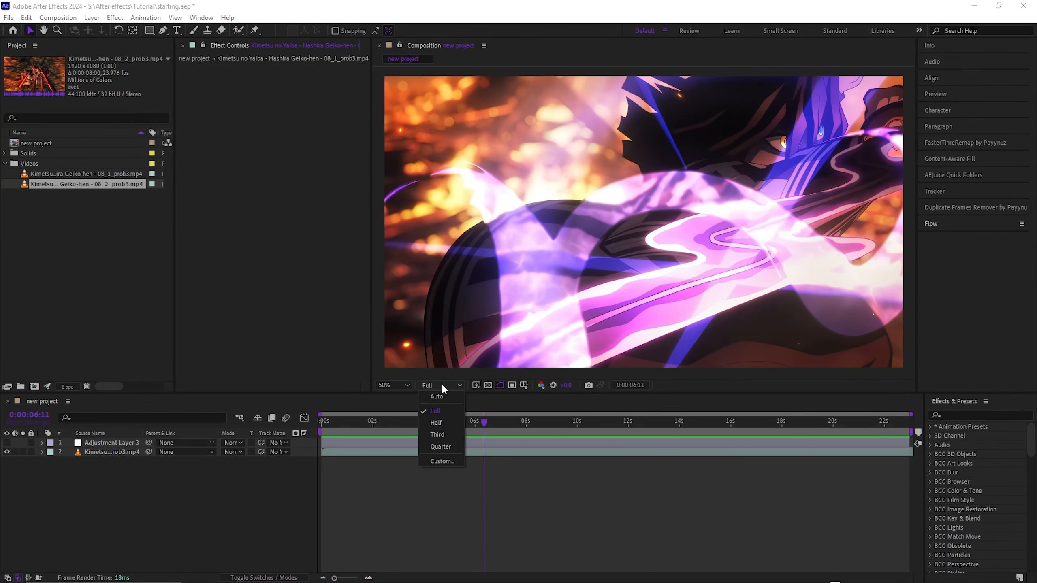
click(439, 422)
click(441, 382)
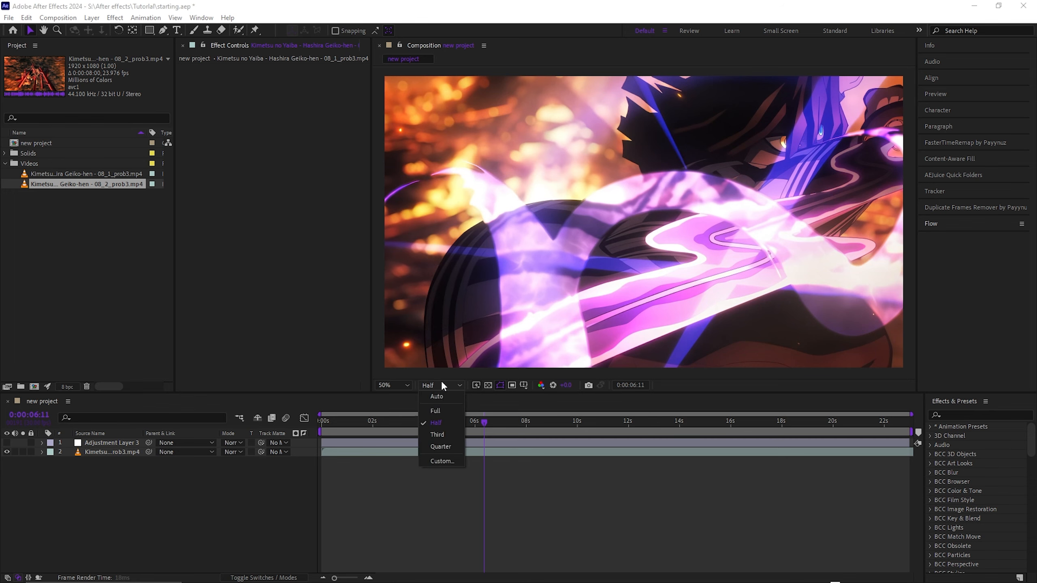
click(444, 447)
Preview the clip at the reduced resolution by scrubbing and playing the timeline.
drag(444, 428, 424, 428)
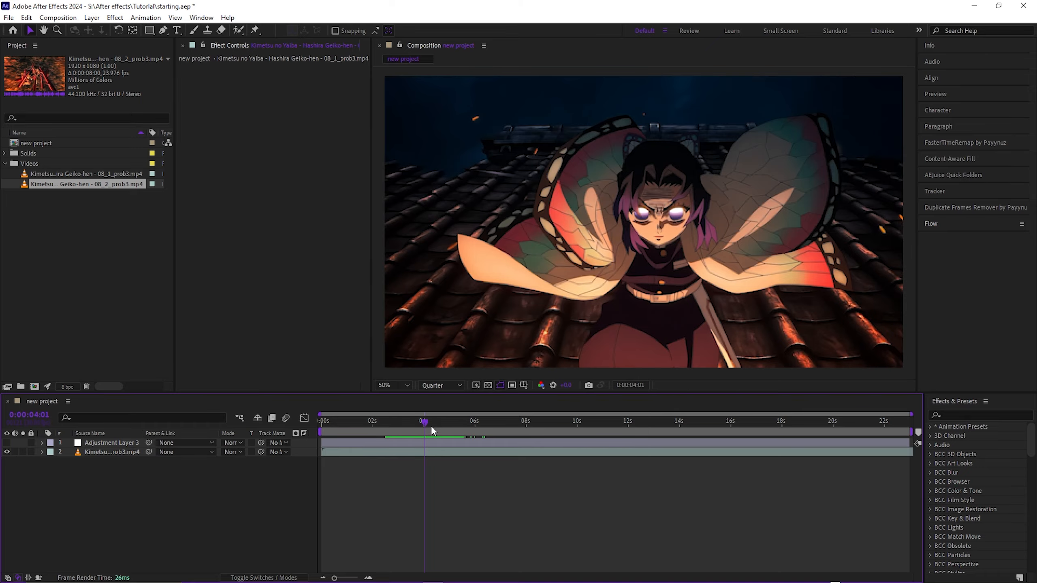
drag(431, 426, 385, 427)
key(space)
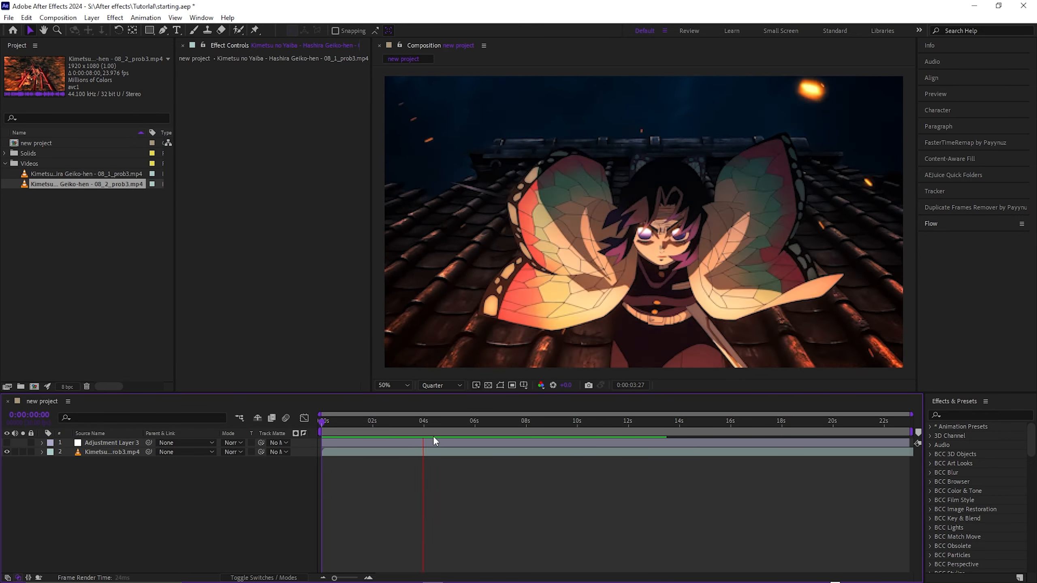
click(488, 425)
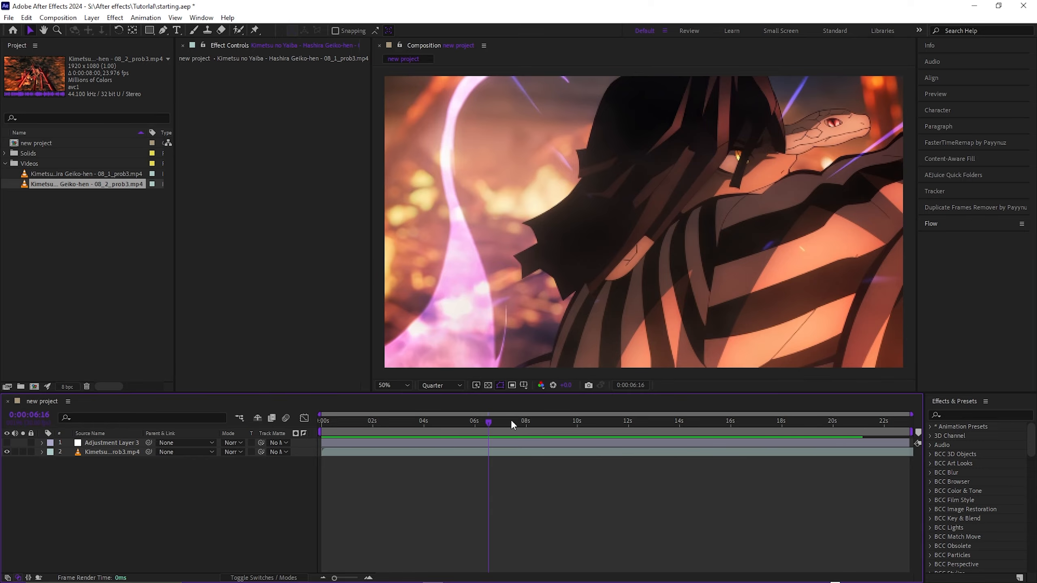
drag(512, 425, 470, 428)
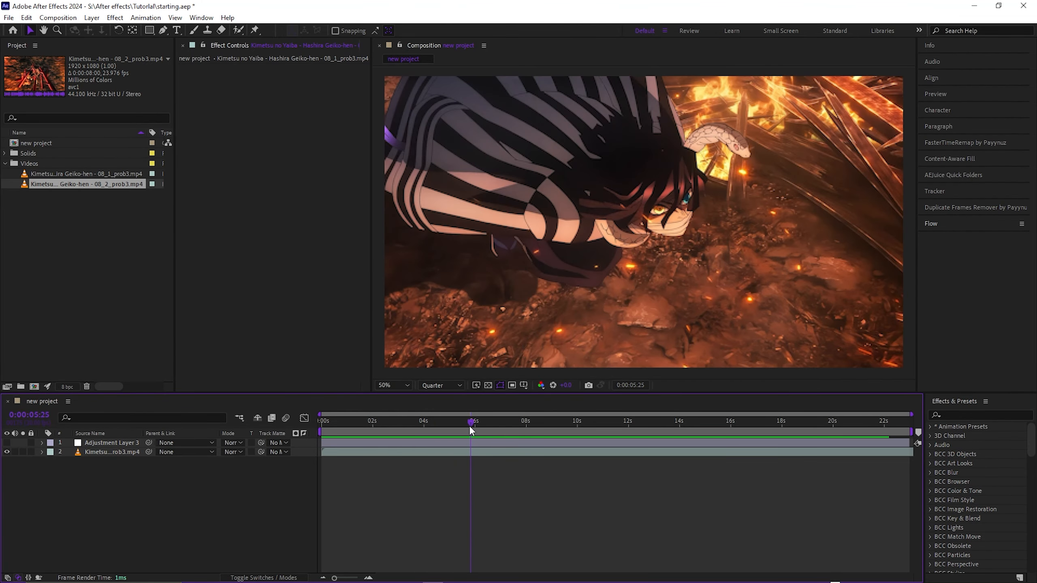
Raise the composition's preview resolution to Half, move to about 0:00:06:11 and set the resolution to Full.
click(439, 386)
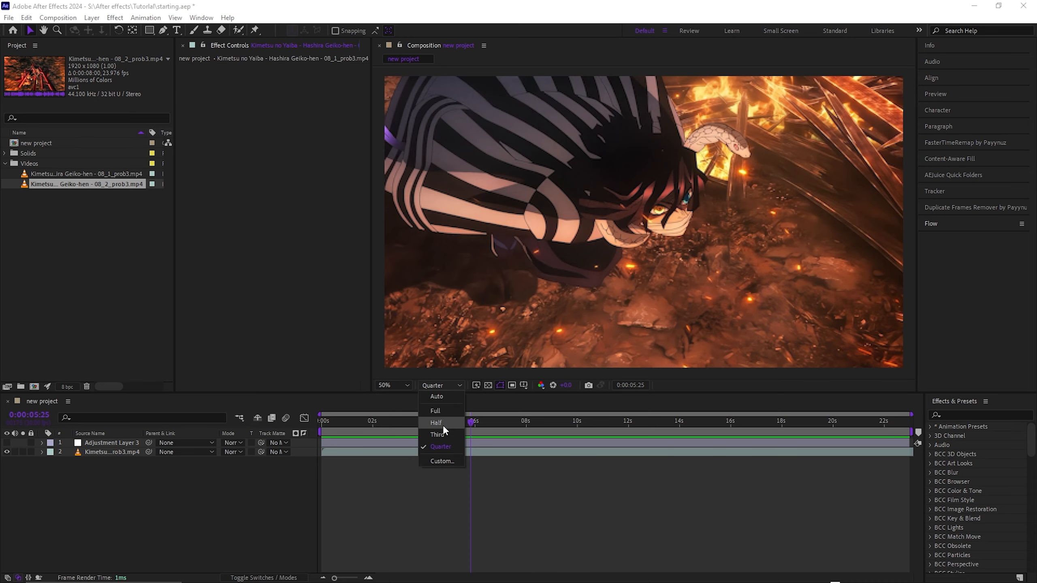
click(438, 425)
mouse_move(472, 429)
mouse_down()
mouse_move(458, 428)
mouse_move(484, 421)
mouse_up()
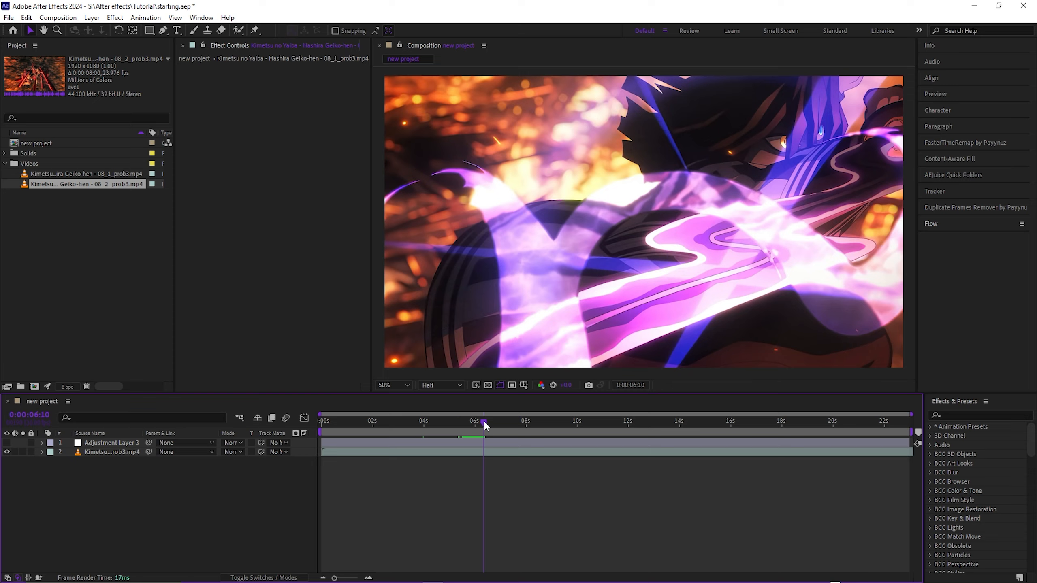
click(440, 386)
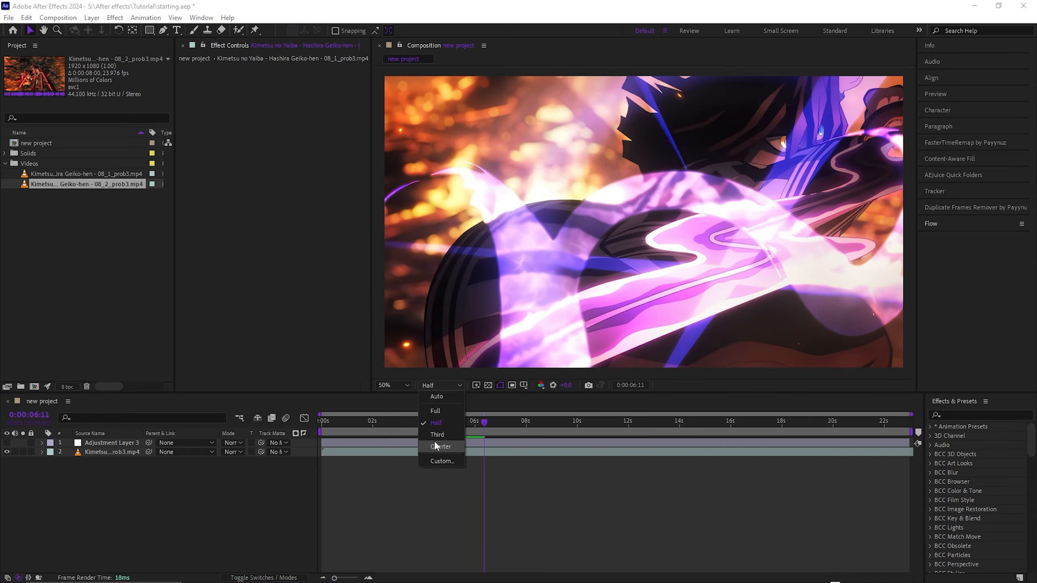
click(435, 411)
Scrub through the clip at Full preview resolution and return to the start of the timeline.
drag(521, 421, 297, 407)
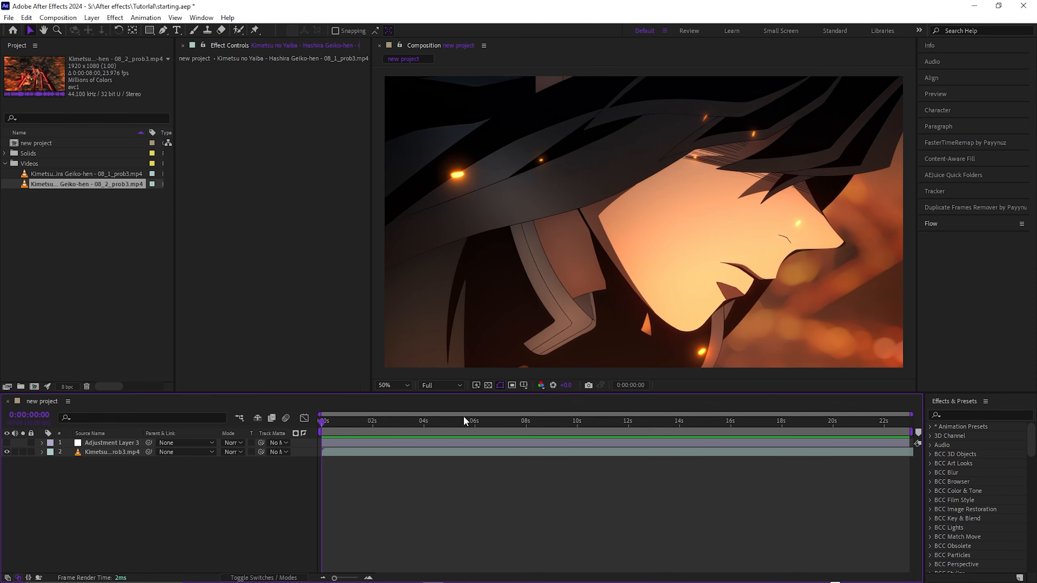
click(440, 386)
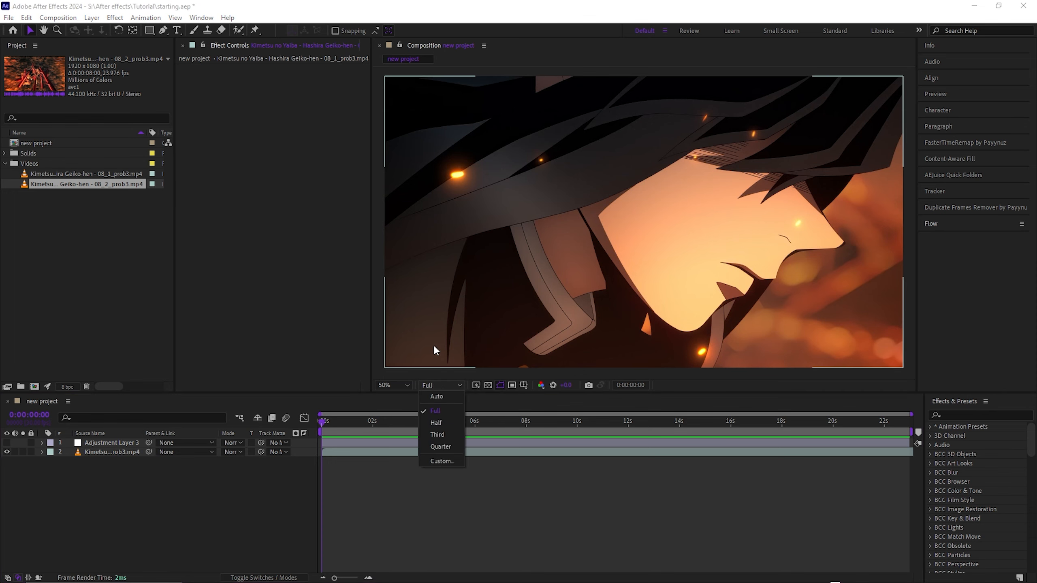
click(428, 420)
drag(413, 421, 286, 424)
click(443, 386)
click(438, 410)
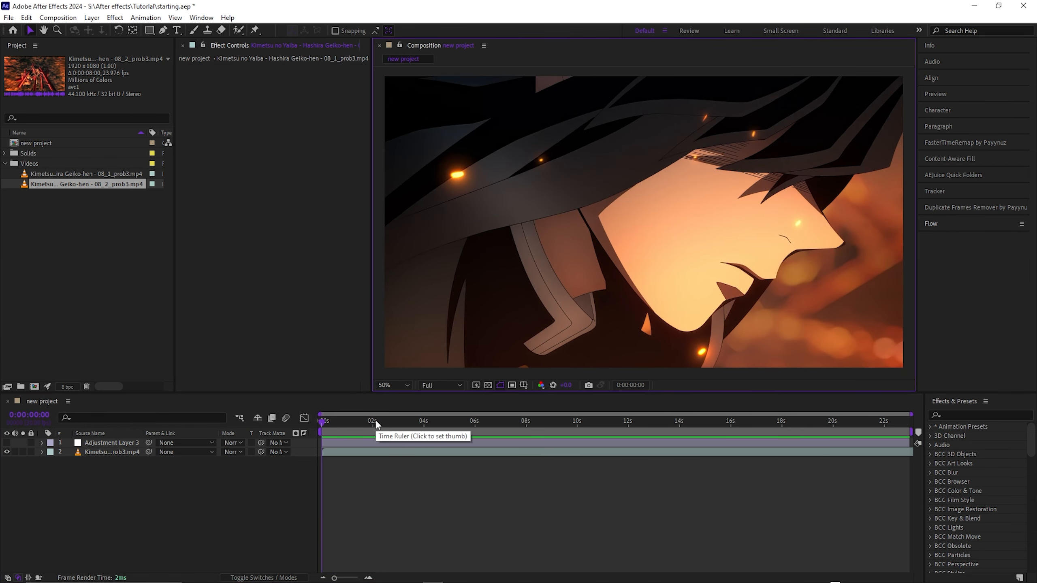
Delete Adjustment Layer 3 from the composition and undo the deletion.
click(392, 442)
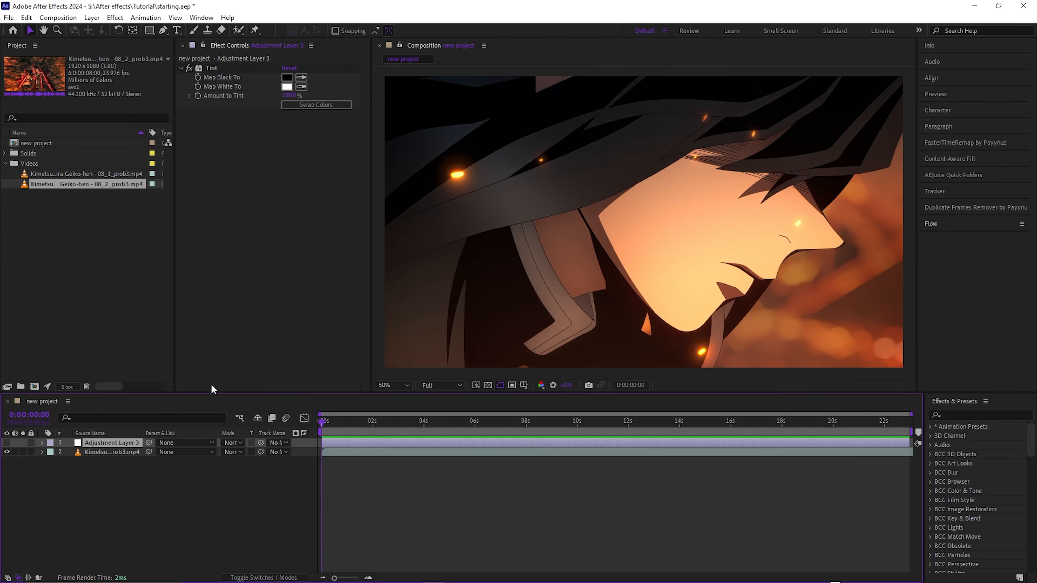
key(Delete)
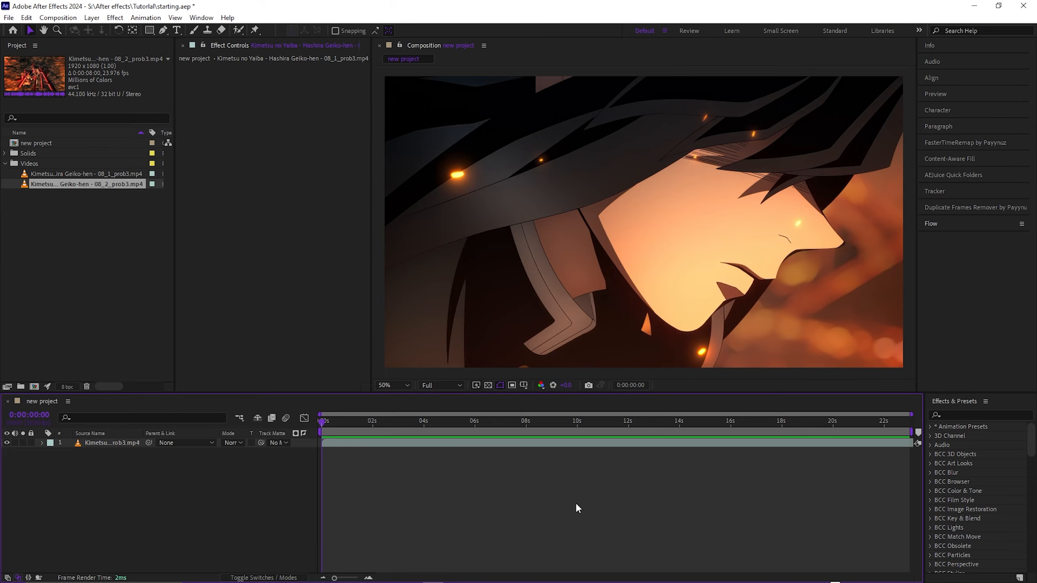
key(ctrl+z)
Move to about 0:00:03:29, delete the adjustment layer with the Tint effect again and restore it.
click(355, 466)
drag(343, 424, 423, 429)
click(347, 443)
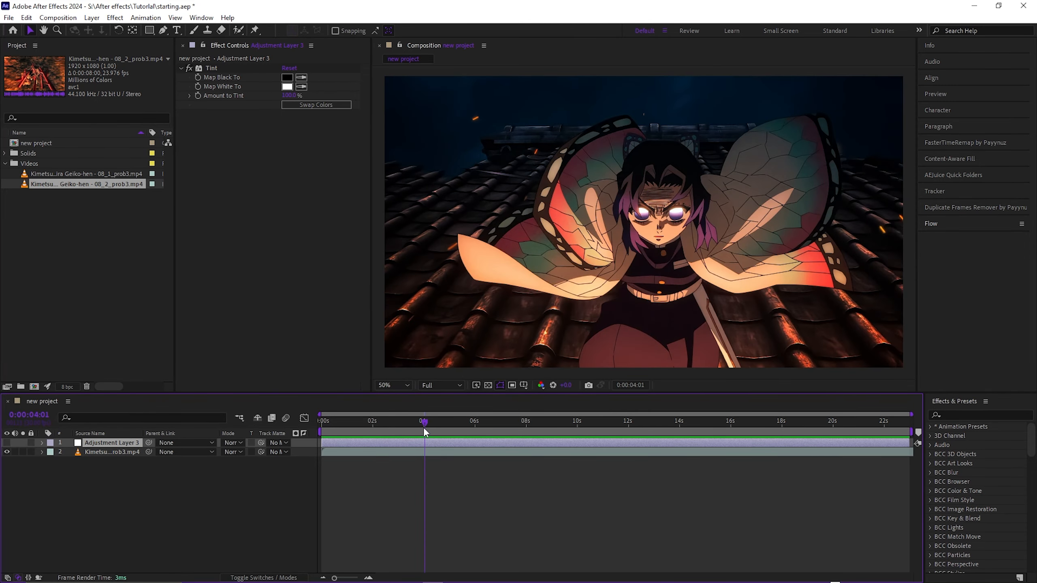
click(366, 451)
click(363, 444)
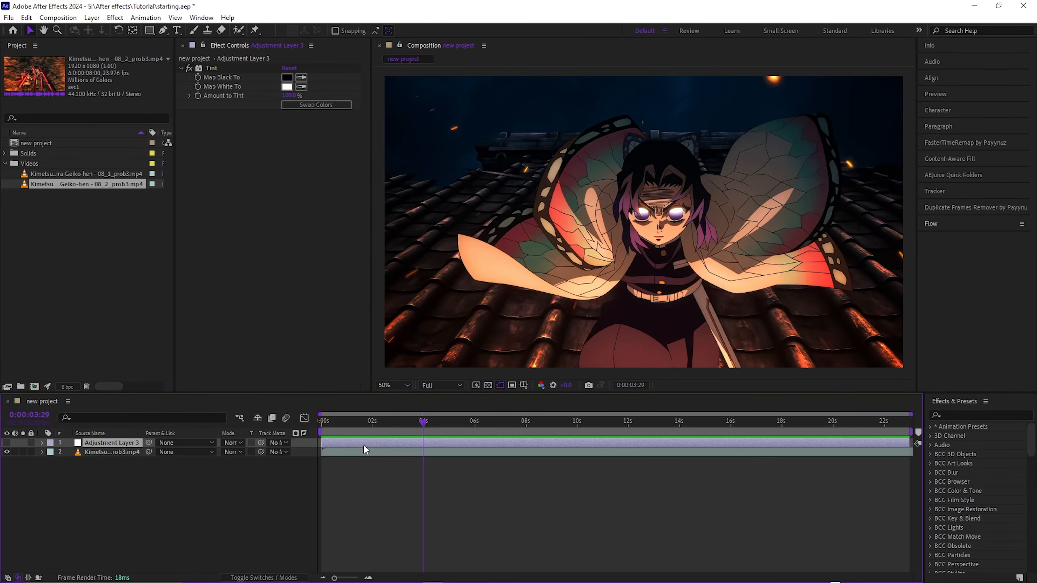
key(Delete)
click(449, 444)
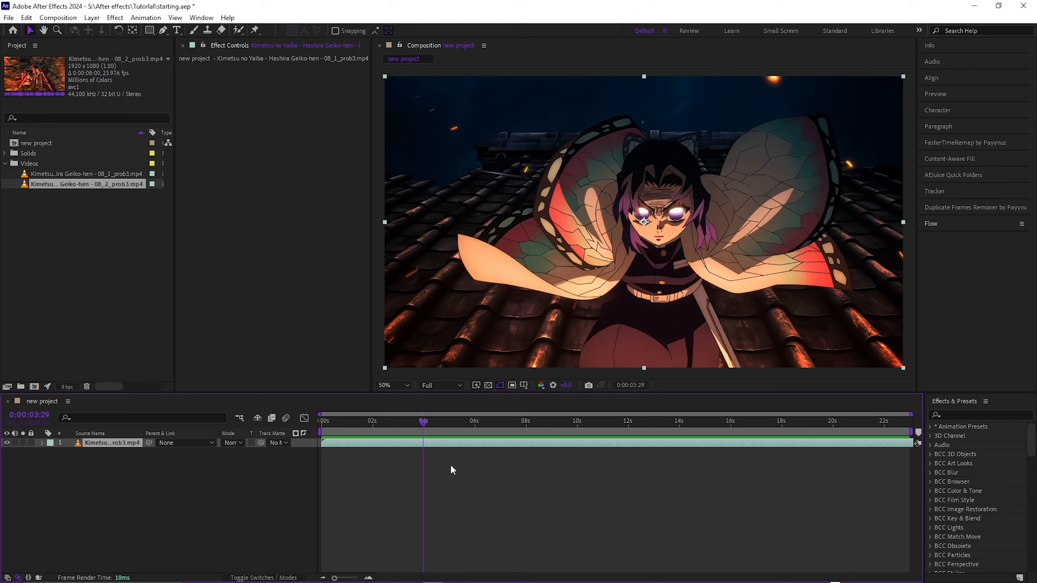
key(ctrl+z)
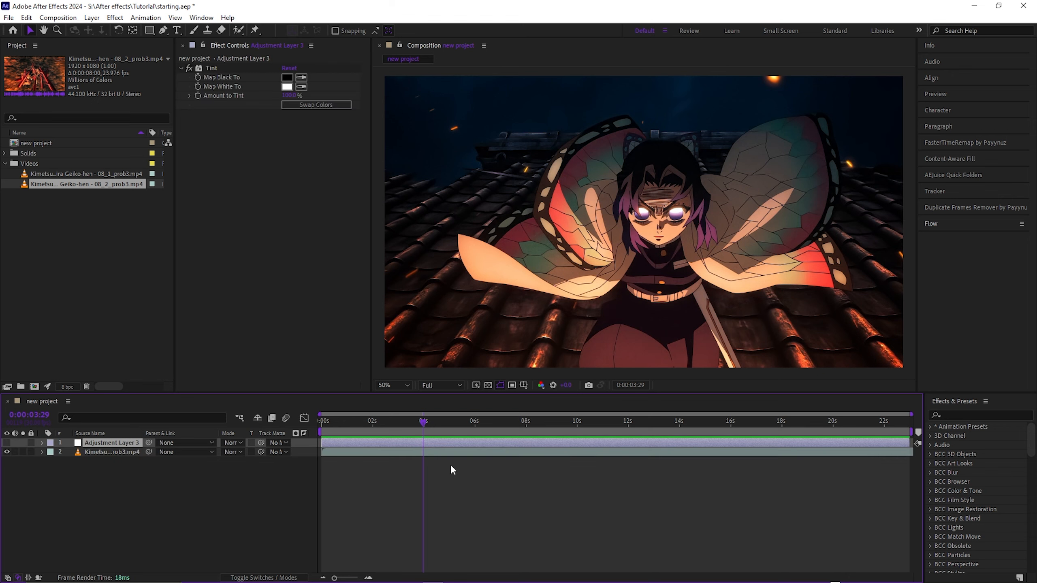
Collapse the Tint effect's settings on Adjustment Layer 3, save the project and briefly preview the clip.
click(180, 67)
key(ctrl+s)
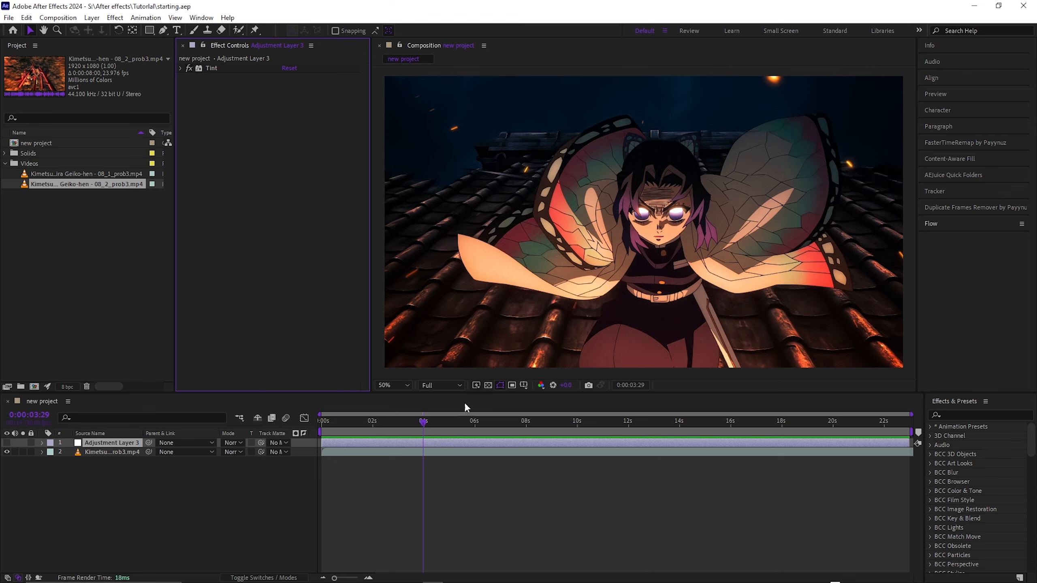
key(space)
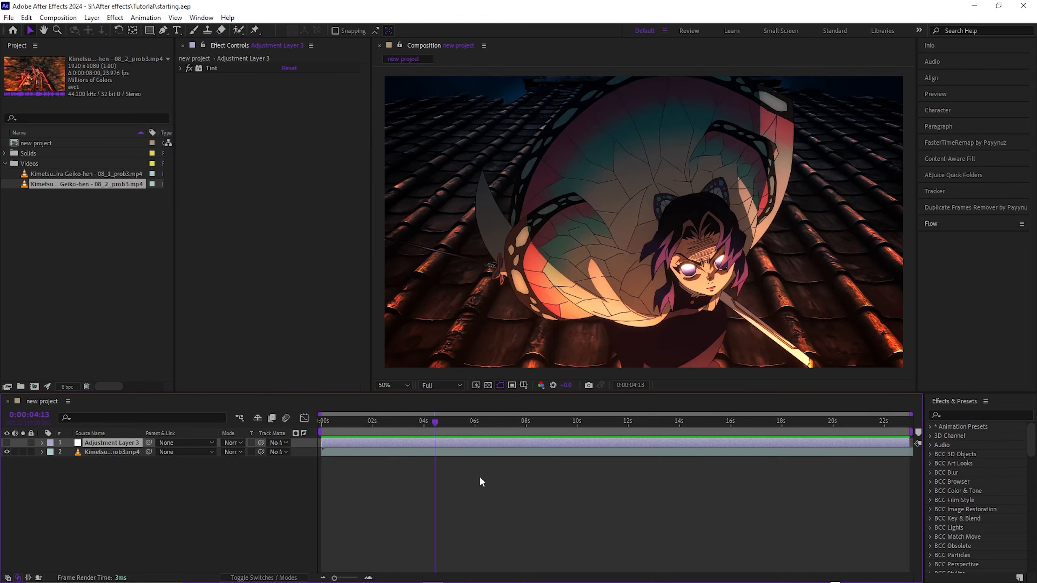
Shift Adjustment Layer 3 earlier in the timeline, undo the shift and save the project.
drag(413, 444, 322, 444)
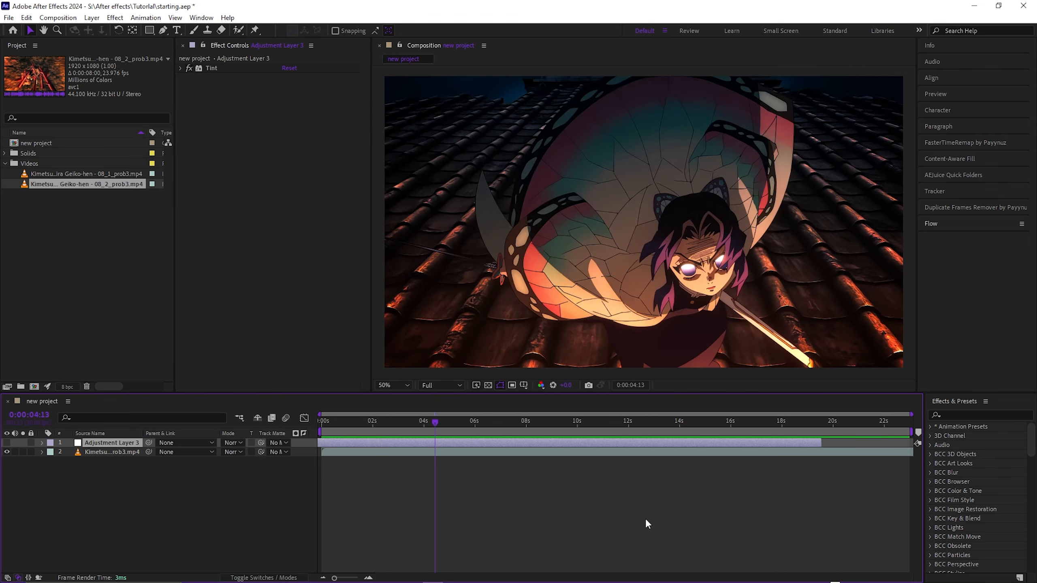
key(ctrl+z)
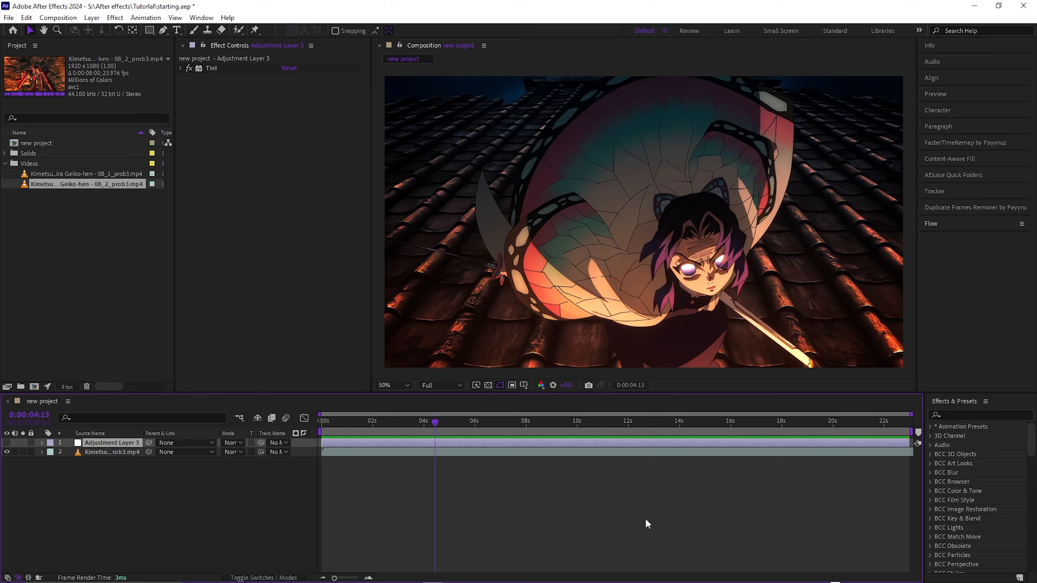
click(709, 466)
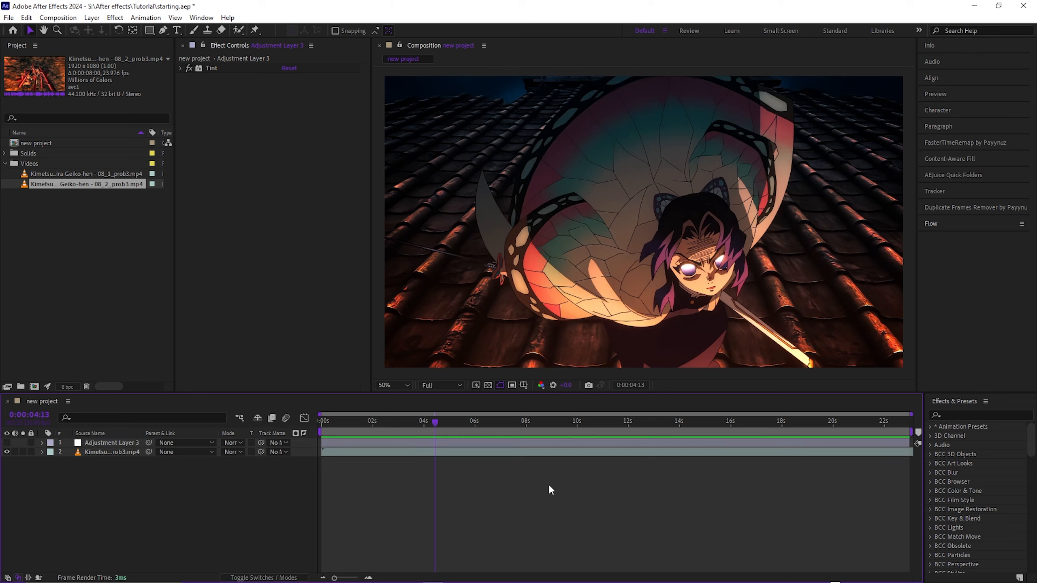
key(ctrl+s)
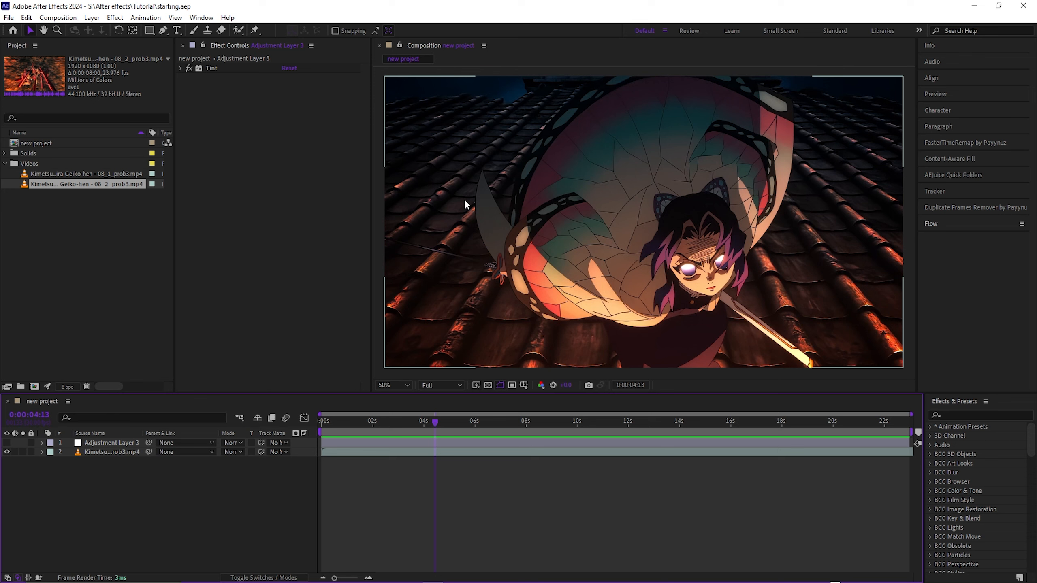
Try adding a second adjustment layer at the top of the layer stack.
click(425, 442)
key(Delete)
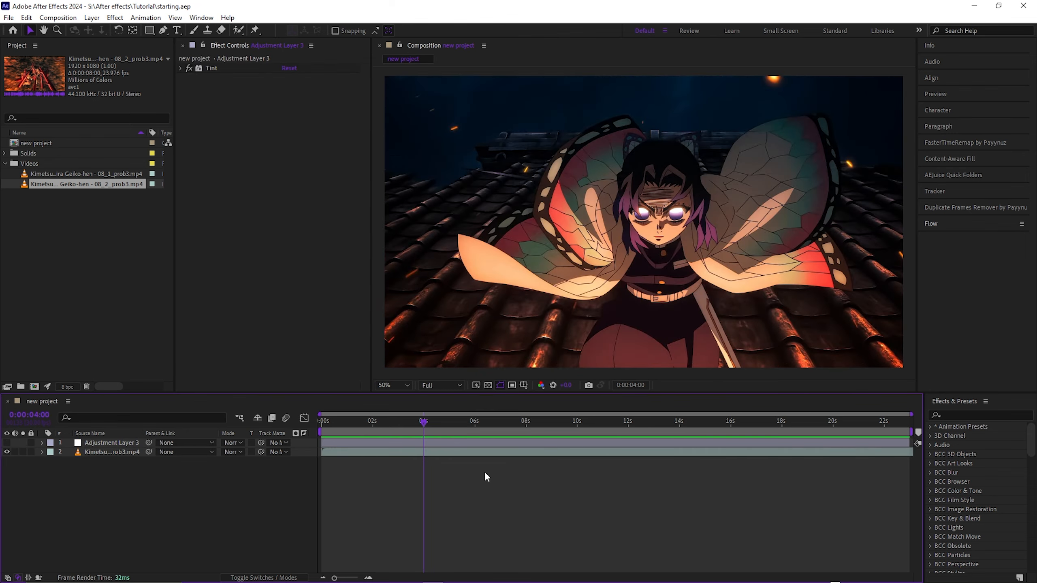
key(ctrl+alt+y)
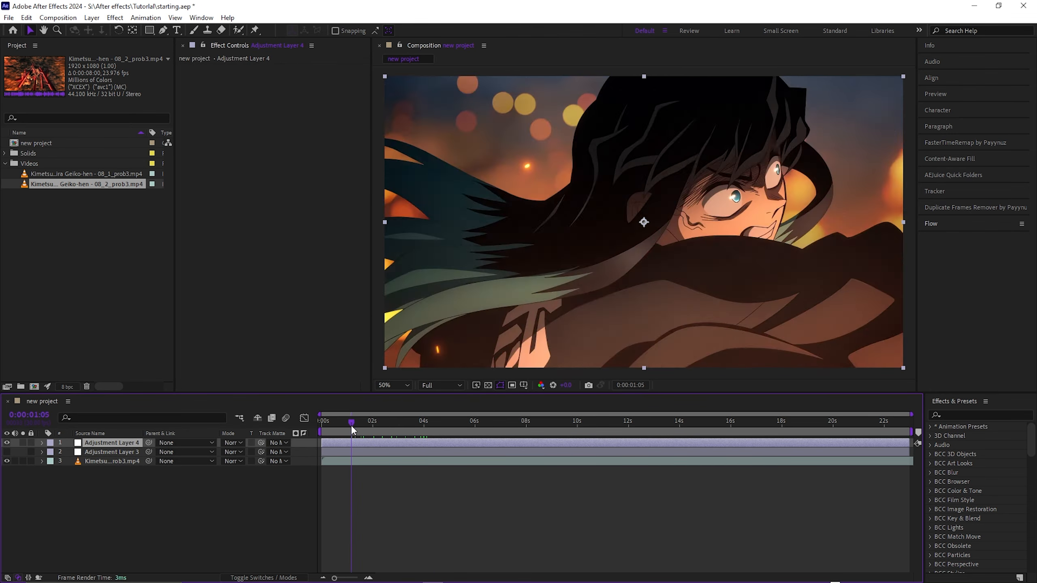
click(460, 428)
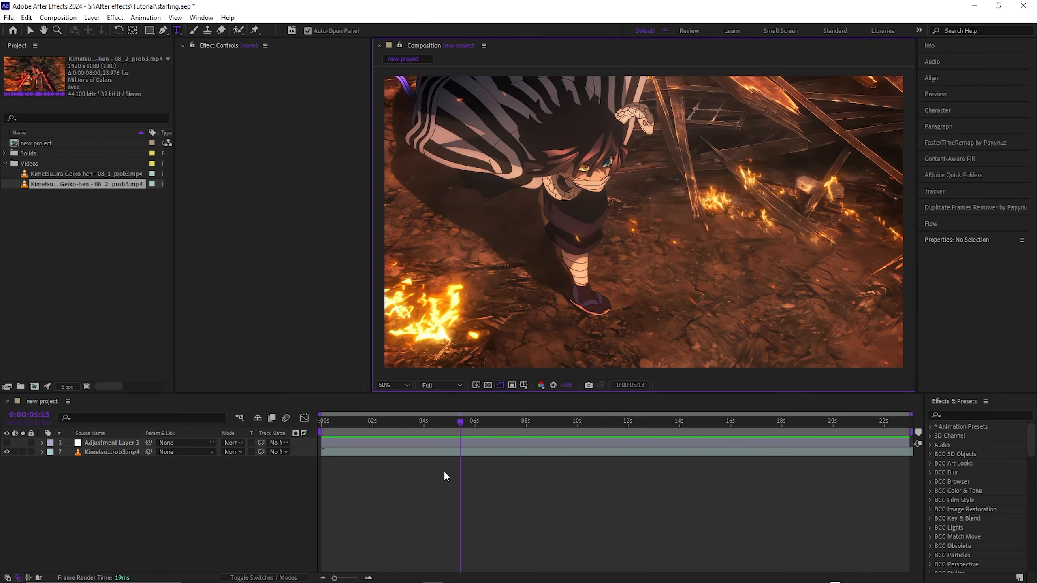
Add a null object to the composition and place it between Adjustment Layer 3 and the video clip.
key(ctrl+alt+shift+y)
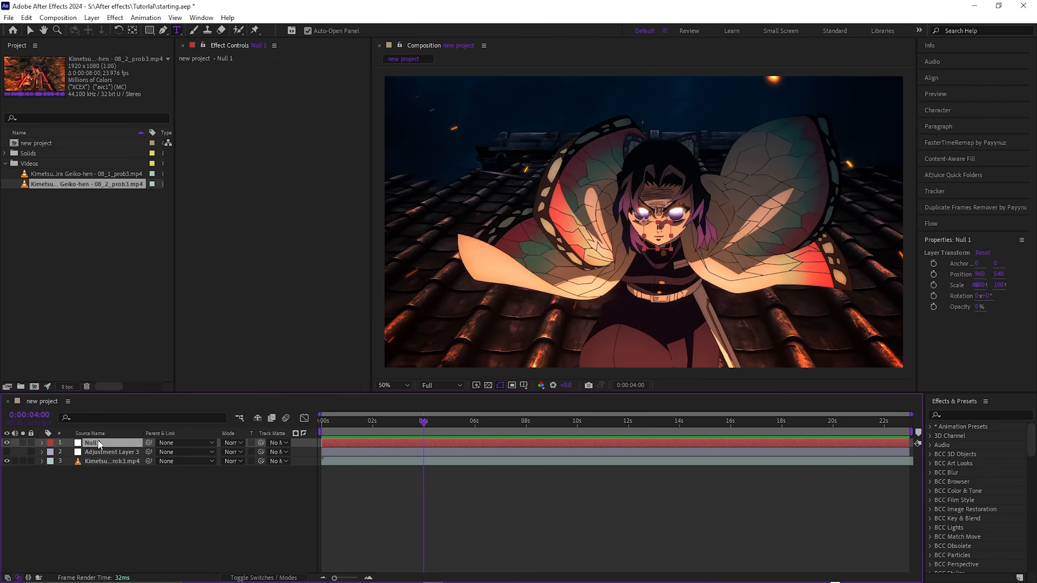
key(ctrl+[)
click(421, 462)
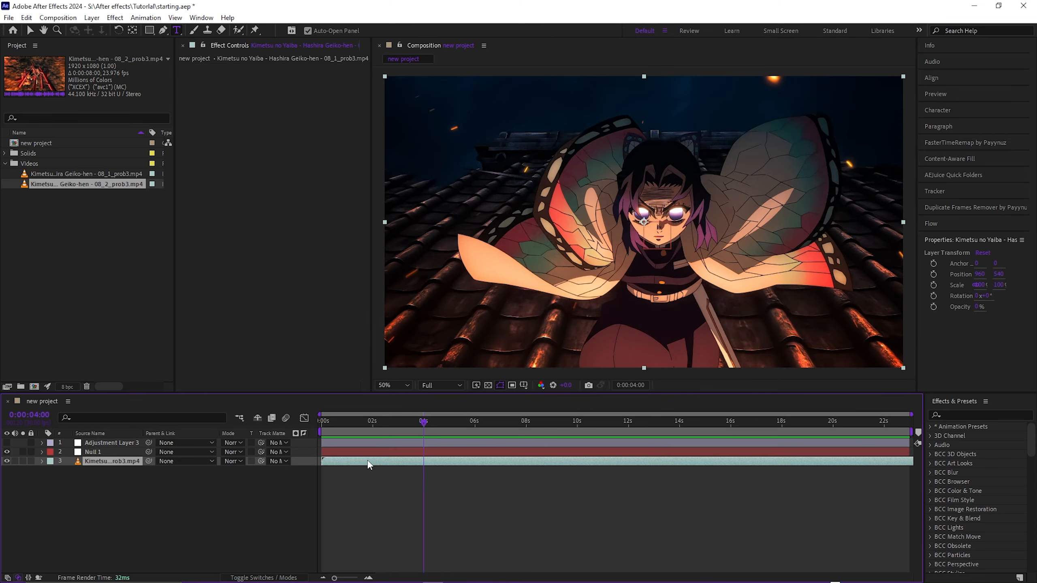
click(405, 452)
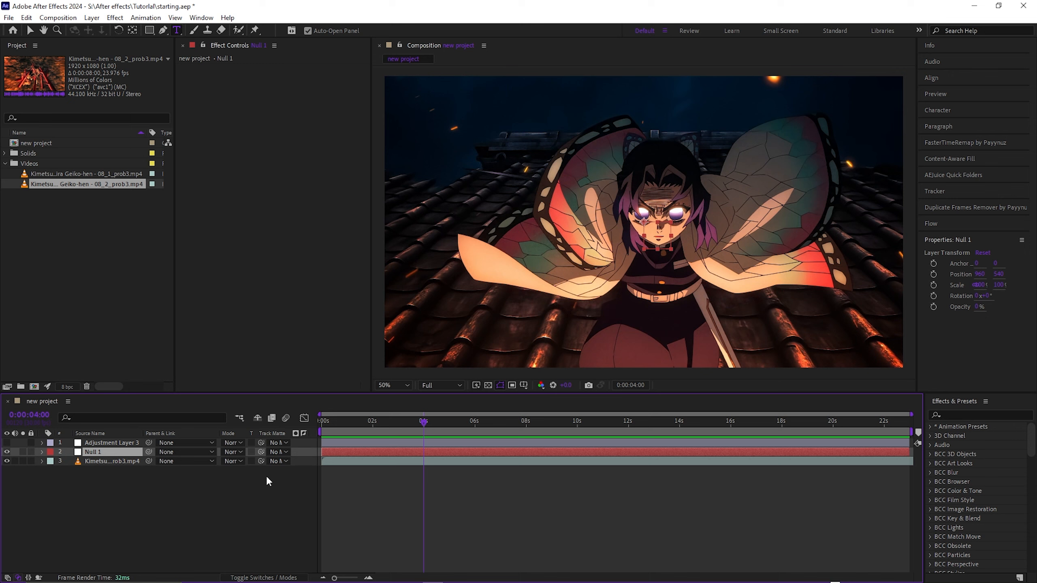
click(353, 461)
click(349, 450)
Reveal the null object's Scale property, change its scale and undo the change.
key(s)
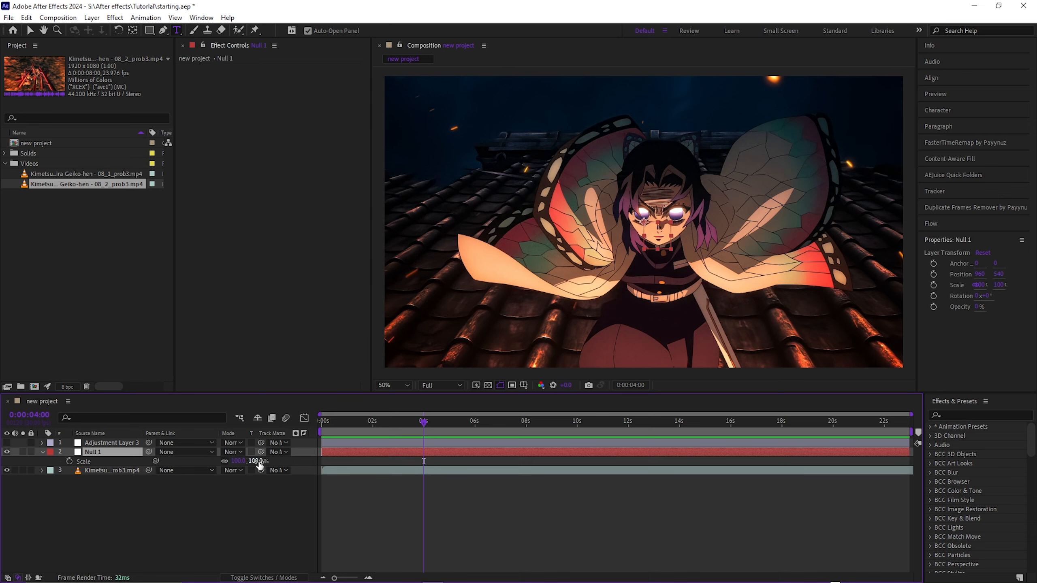
drag(260, 466, 317, 490)
key(ctrl+z)
Move the null object with the Selection tool to about position 1008, 476 on the character's face.
click(30, 30)
drag(645, 225, 657, 206)
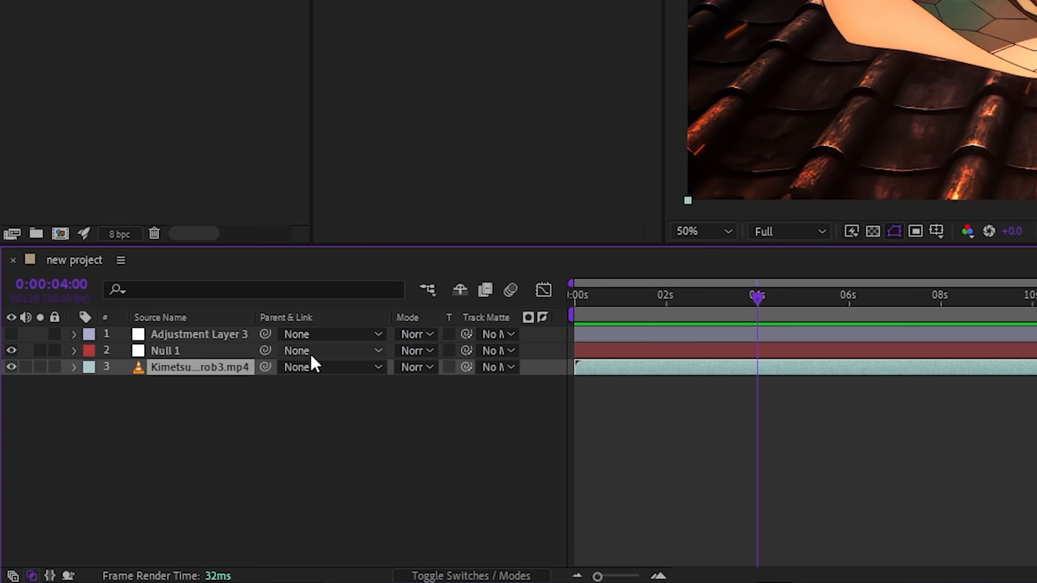
Parent the video layer to Null 1, reset its parent to None and link it to Null 1 again.
click(186, 454)
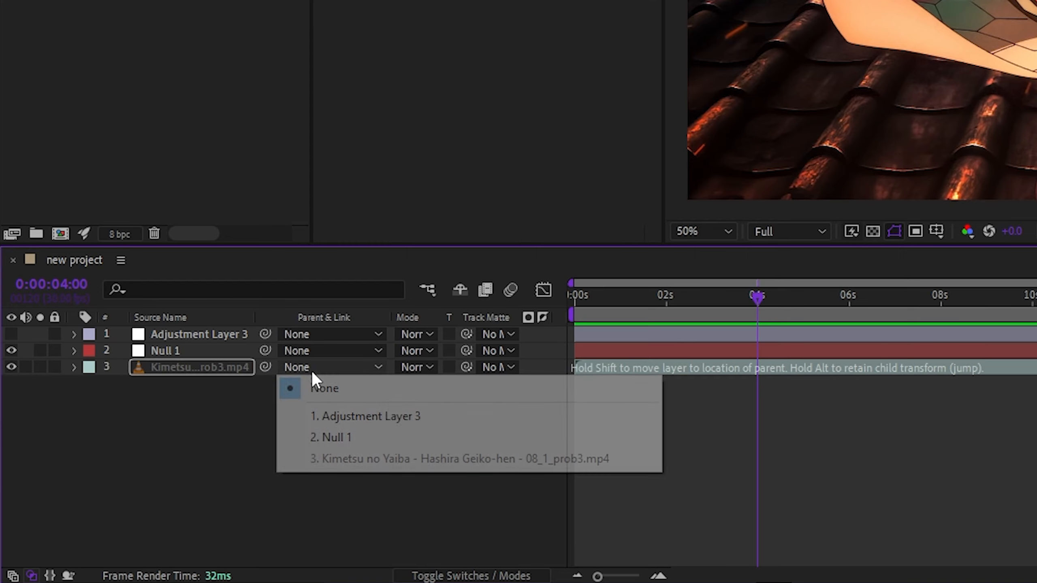
click(336, 437)
click(294, 365)
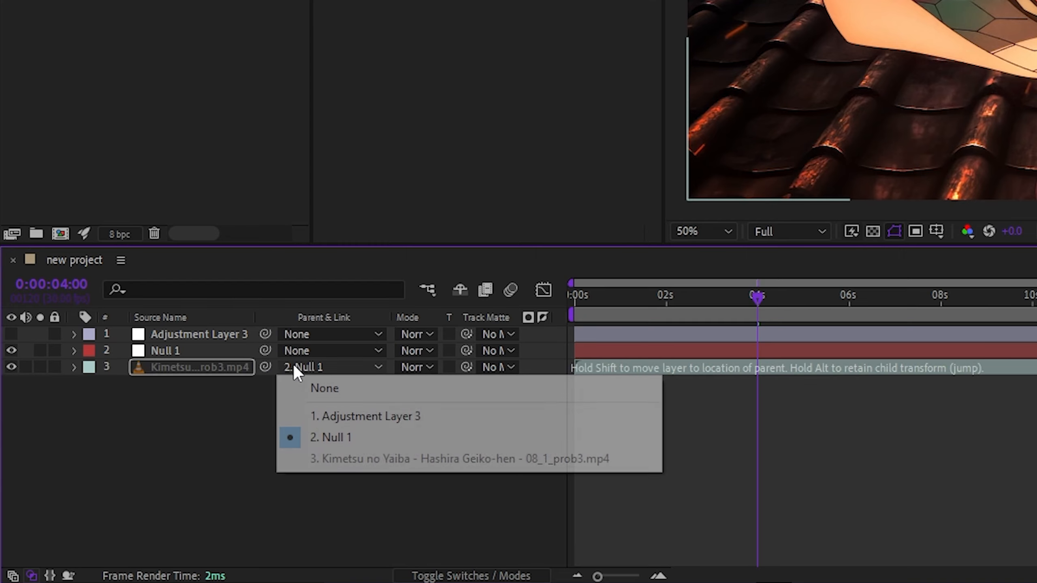
click(301, 389)
drag(265, 366, 206, 355)
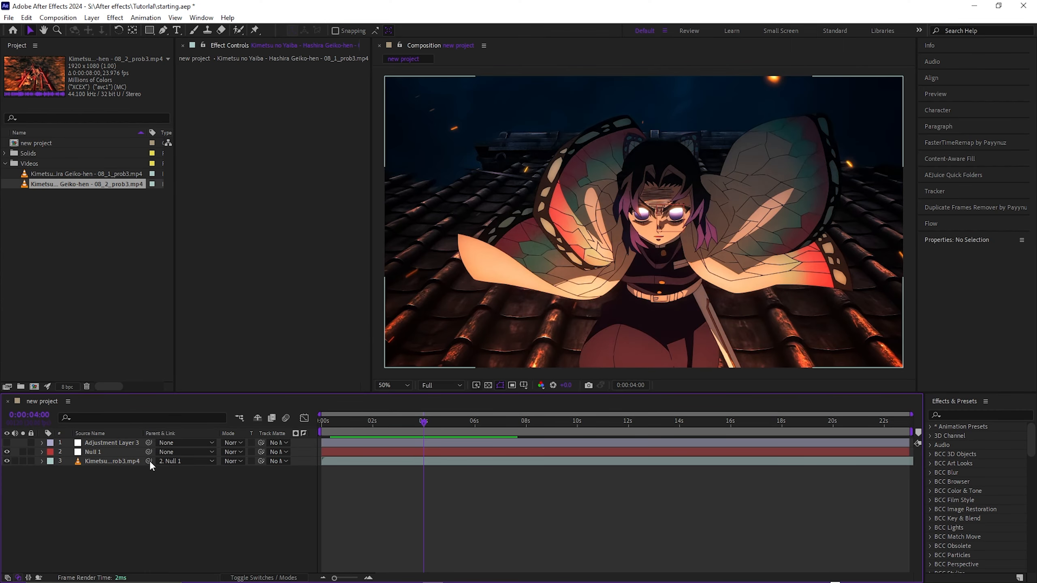
click(171, 460)
click(110, 481)
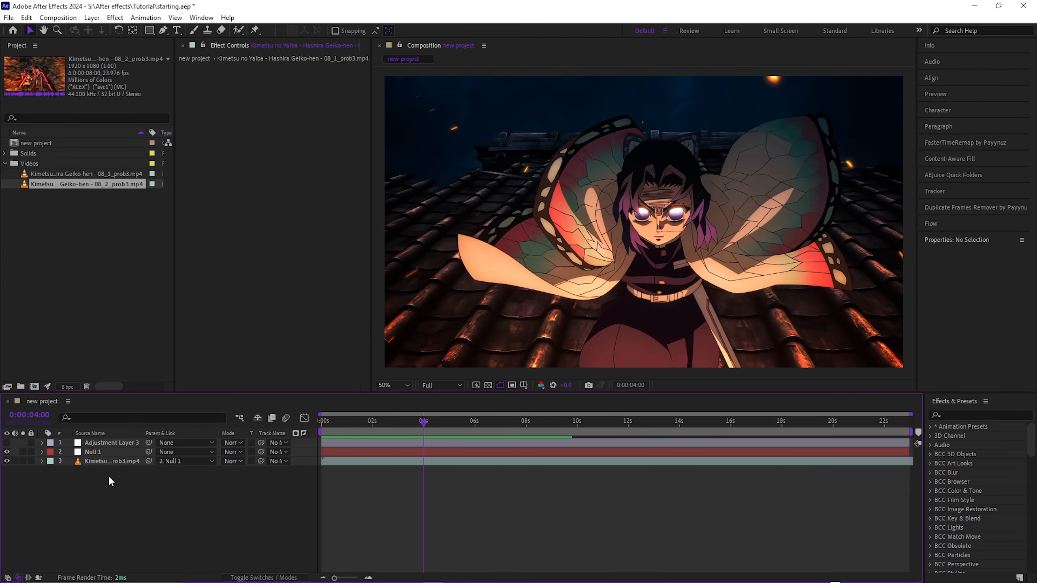
click(180, 460)
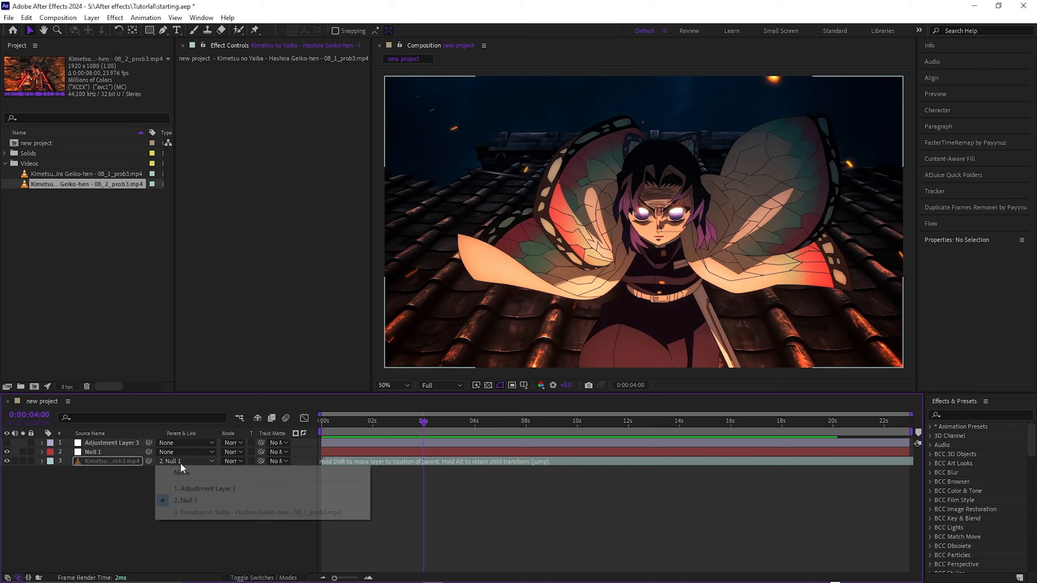
click(102, 494)
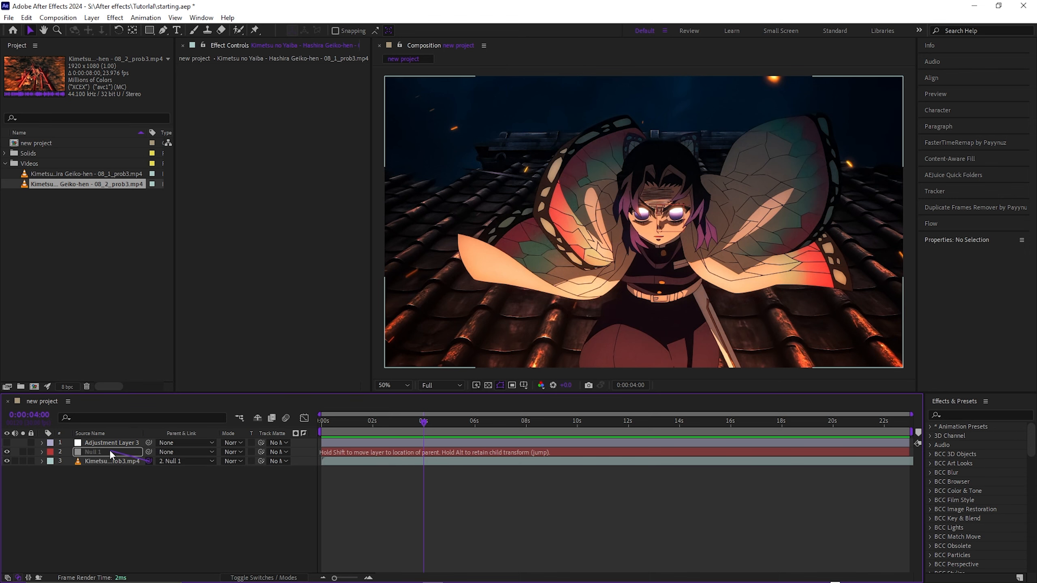
At about 0:00:03:29, reveal Null 1's Scale property and try scaling the null with its linked clip.
click(439, 424)
drag(436, 432, 422, 433)
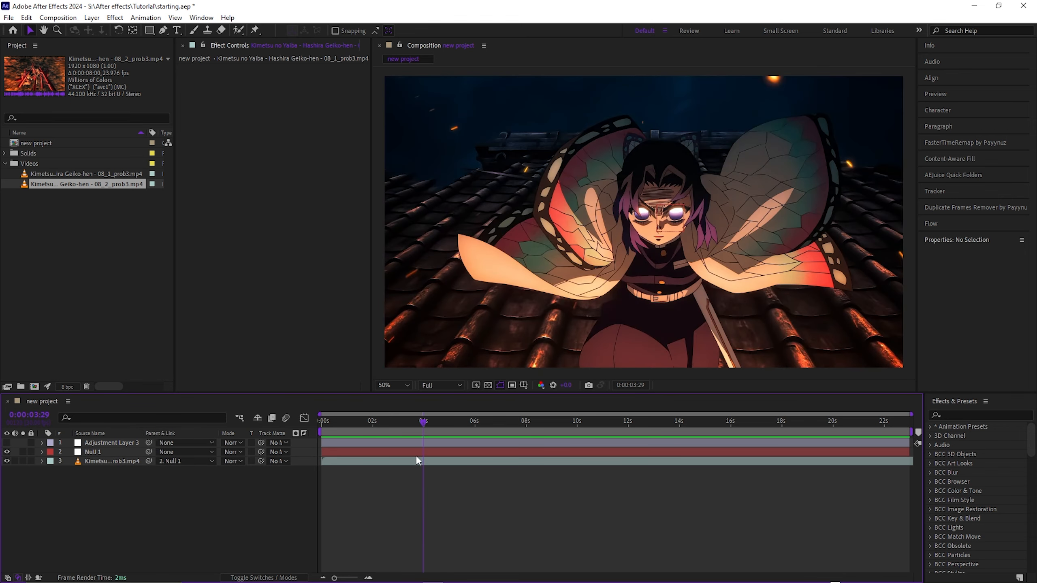
click(411, 453)
key(s)
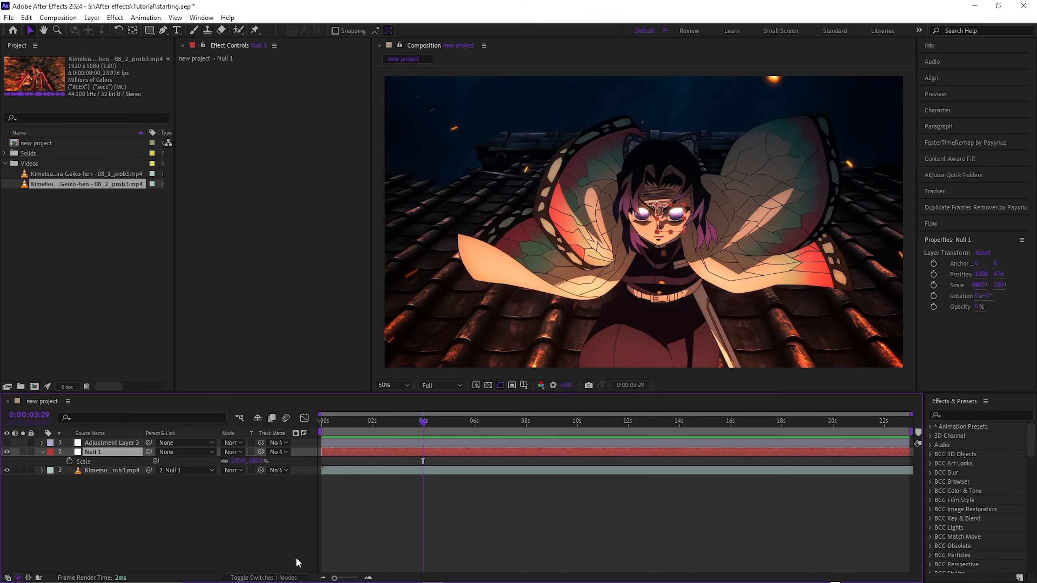
drag(334, 577, 352, 578)
mouse_move(239, 460)
mouse_down()
mouse_move(289, 458)
mouse_move(254, 451)
mouse_up()
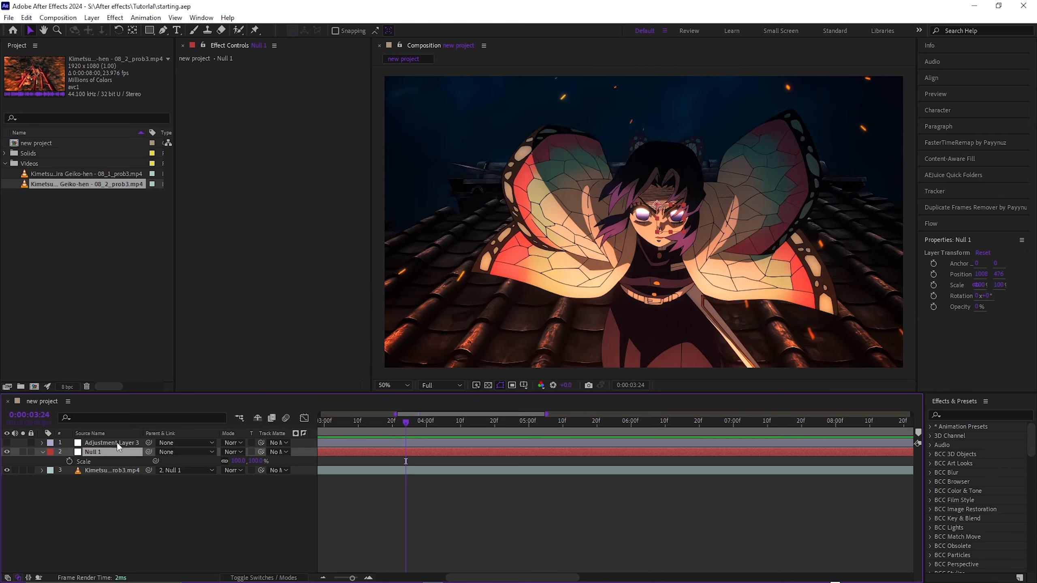
Delete Null 1 and Adjustment Layer 3 so only the video layer is left in the composition.
key(Delete)
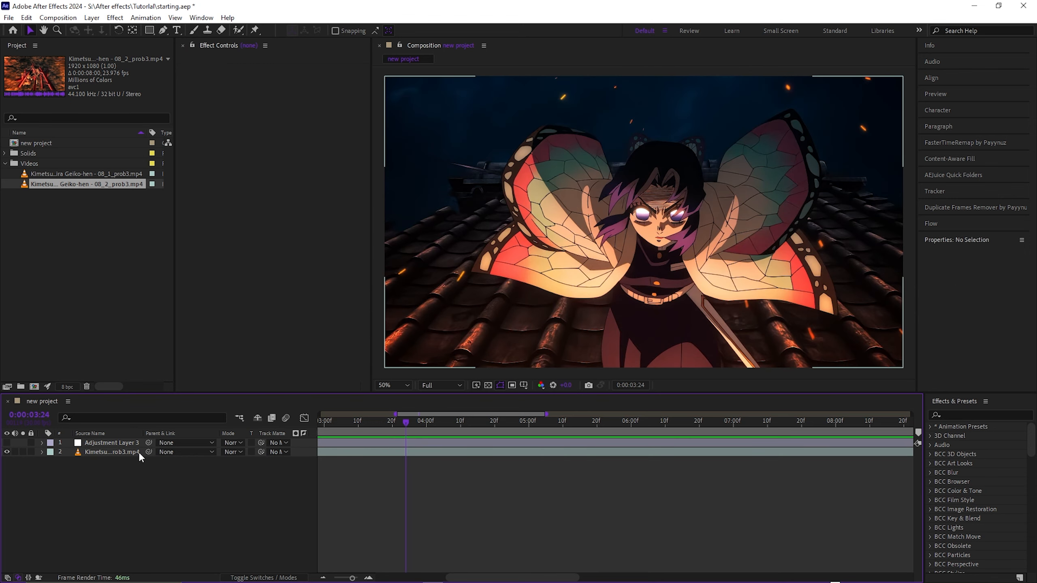
key(Delete)
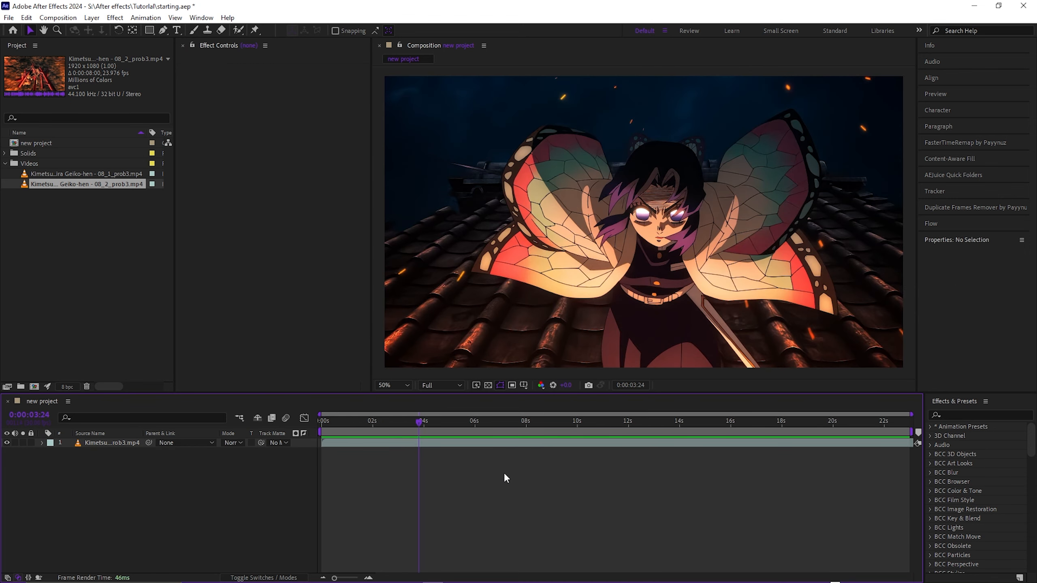
Add a text layer reading "text" with the Type tool and move it over the character's face.
key(ctrl+t)
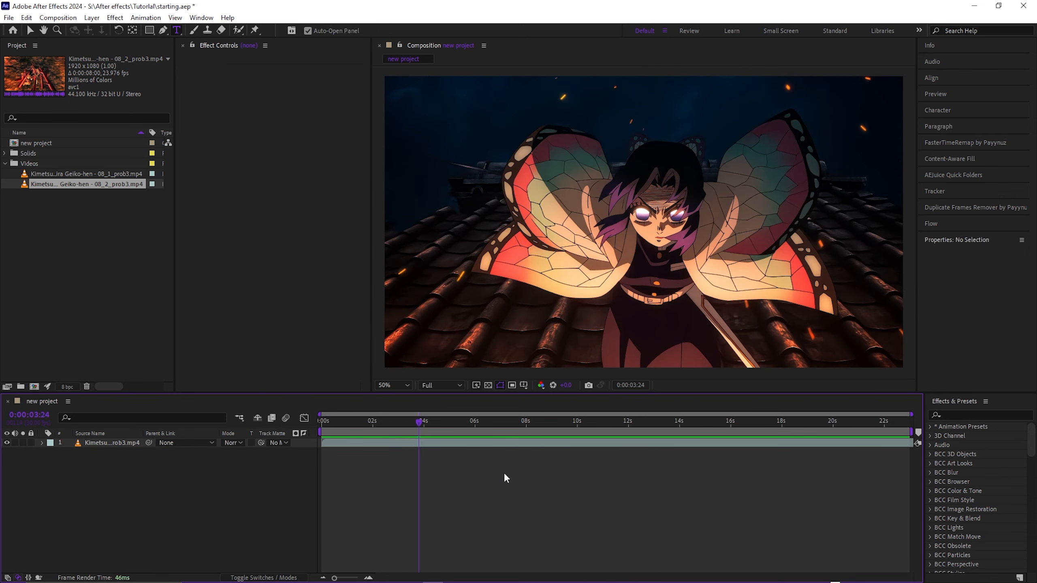
click(564, 172)
text(text)
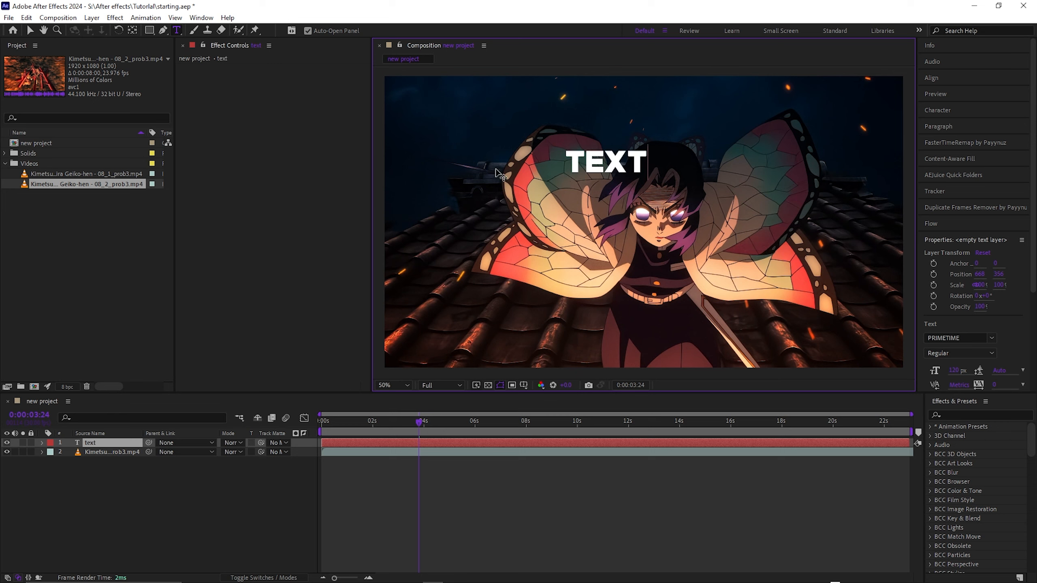
click(30, 30)
drag(636, 160, 684, 200)
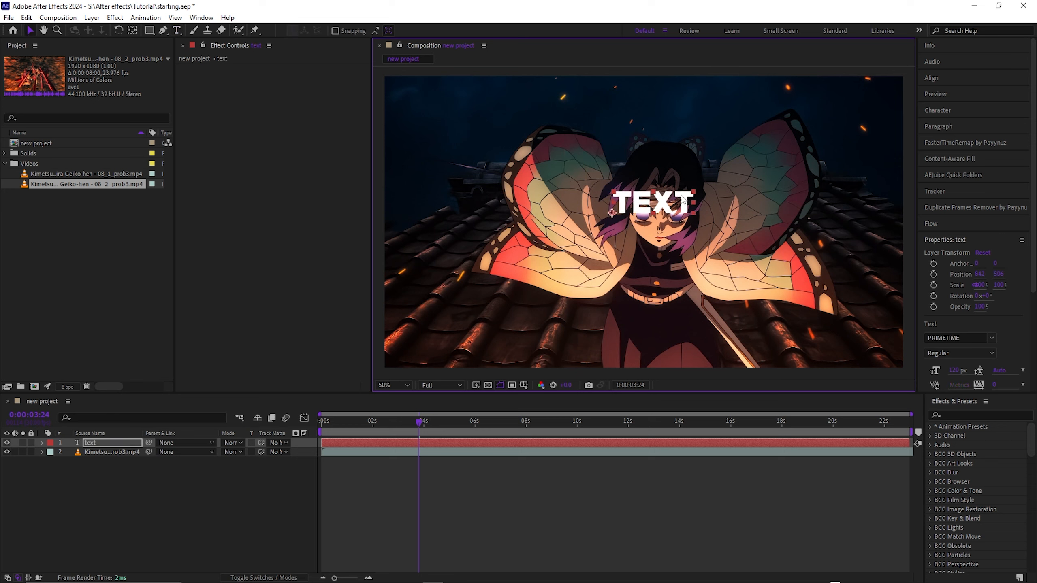
Centre the text layer horizontally and vertically in the composition using the Align options.
click(940, 77)
click(948, 105)
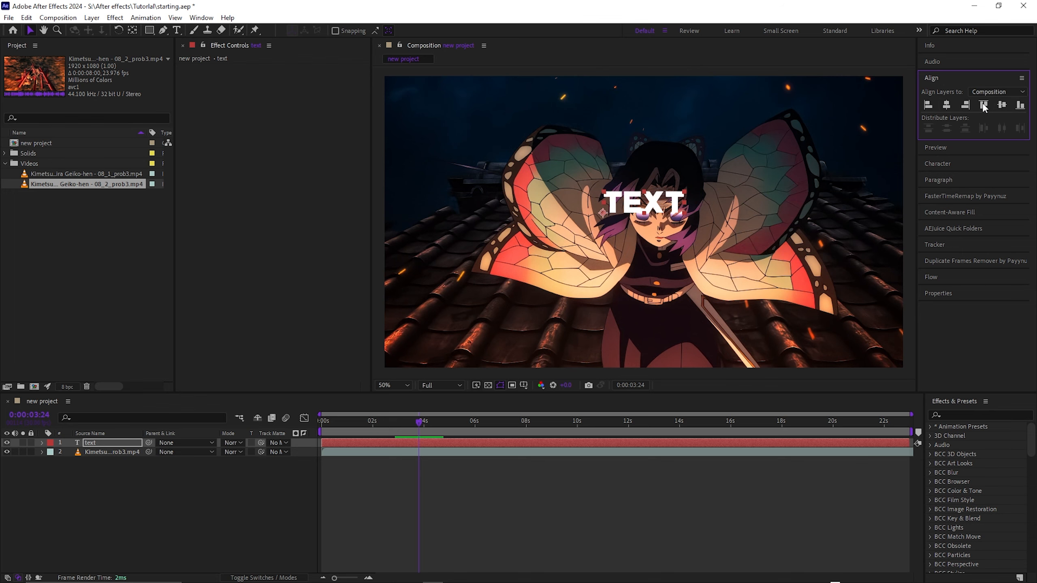
click(1002, 105)
Return to 0:00:00:00, delete the text layer and view the available new layer types.
drag(403, 422, 368, 421)
click(375, 442)
key(Delete)
right_click(346, 472)
mouse_move(408, 341)
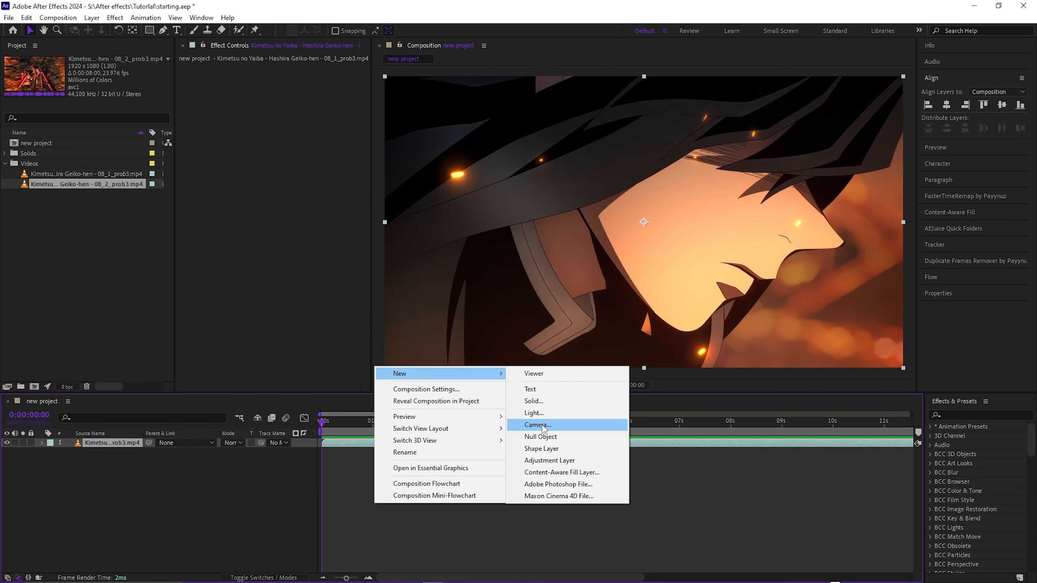
click(695, 493)
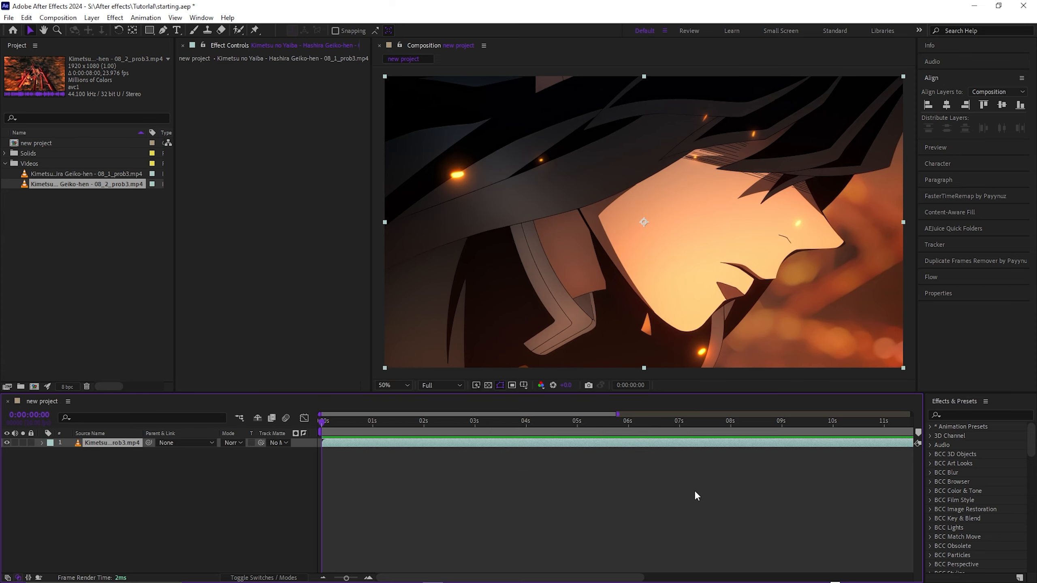
Open the keyboard shortcuts editor and display the commands assigned with the Ctrl modifier.
click(28, 18)
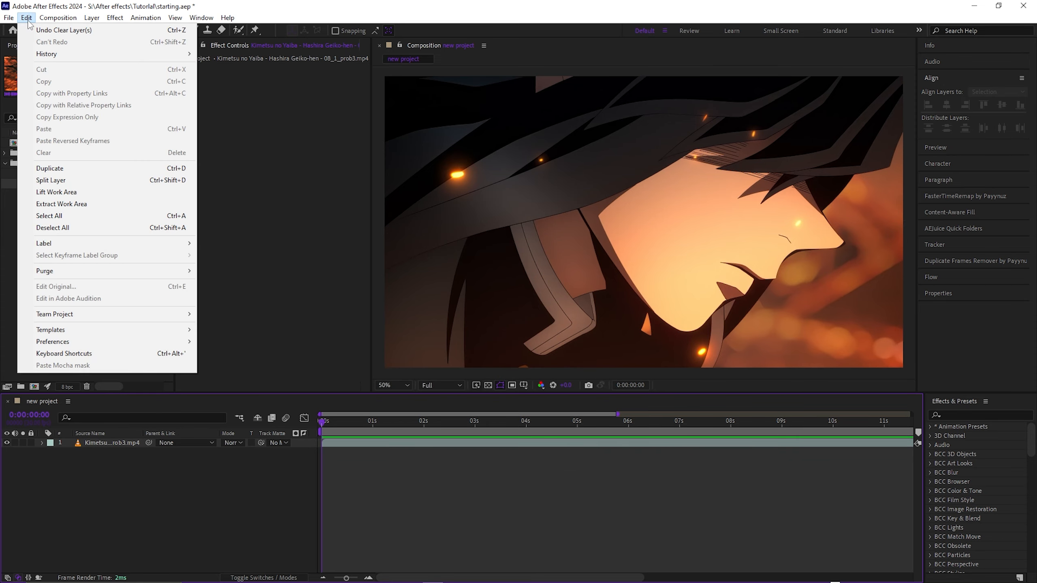
click(57, 346)
drag(413, 65, 438, 64)
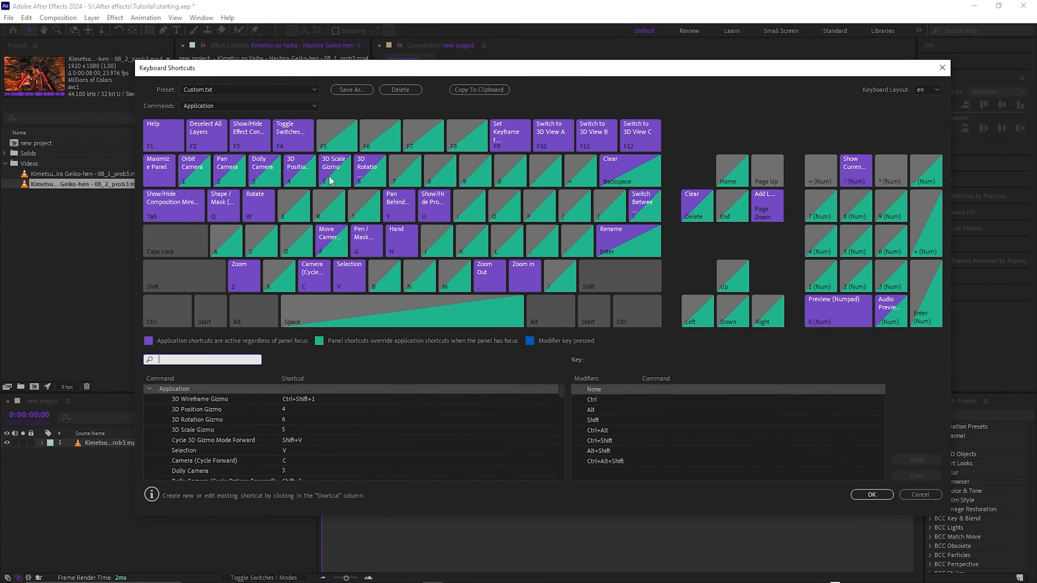
click(159, 316)
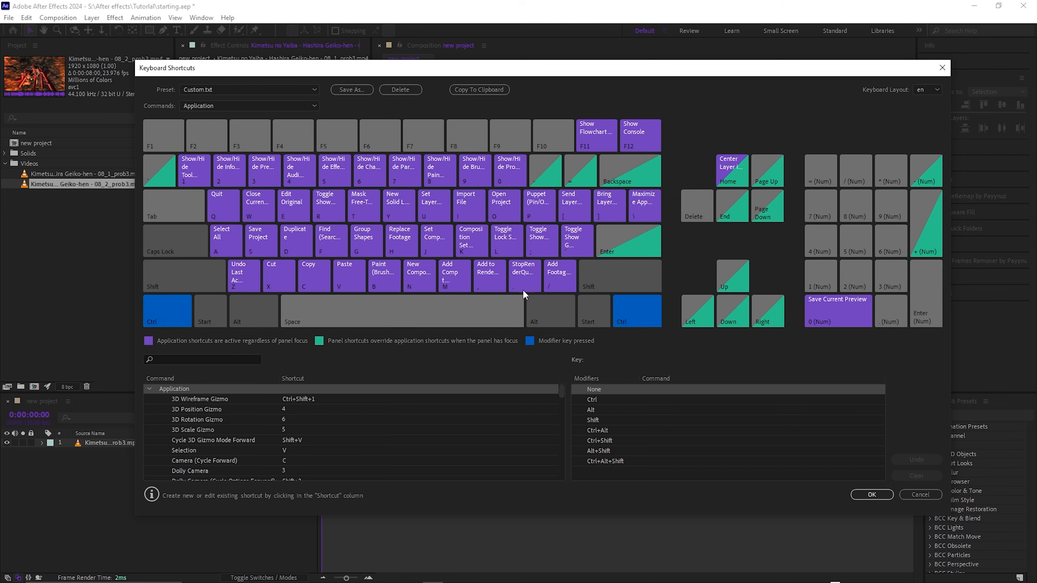
Examine the Ctrl commands assigned to individual keys such as period, comma, X, Z and S, and close the editor.
click(560, 270)
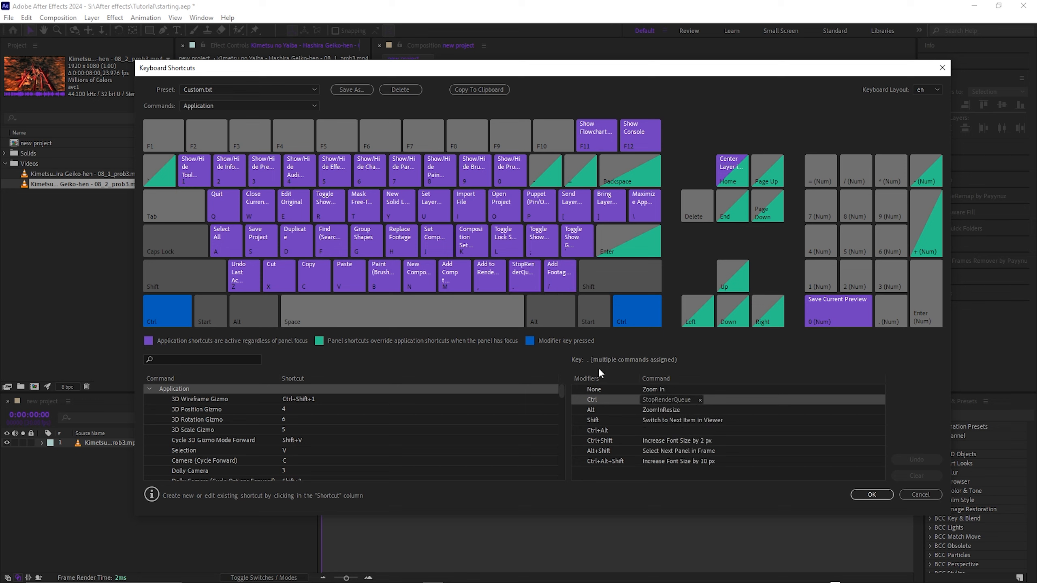
click(516, 273)
click(494, 277)
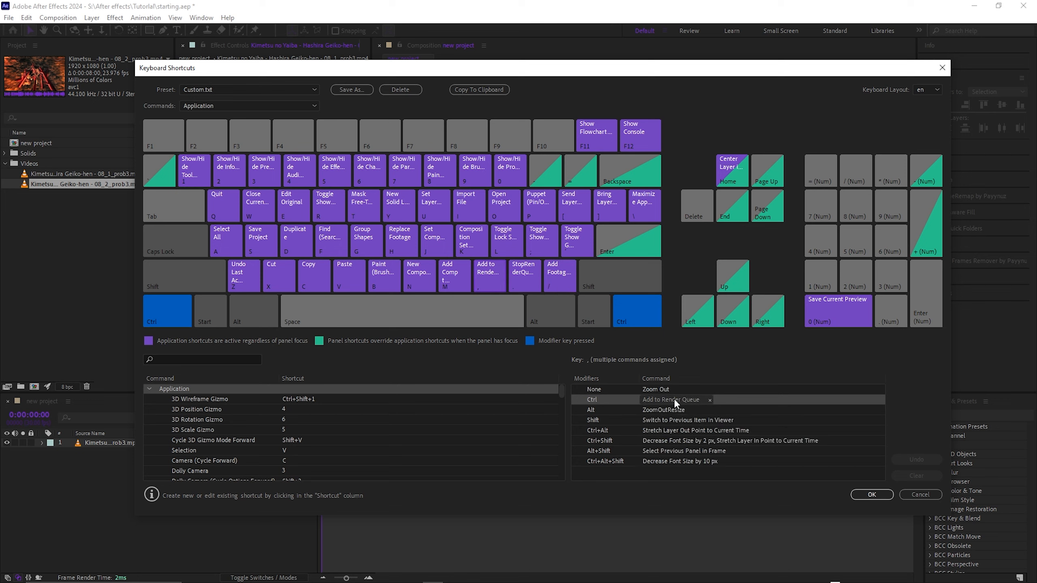
click(453, 275)
click(337, 272)
click(267, 271)
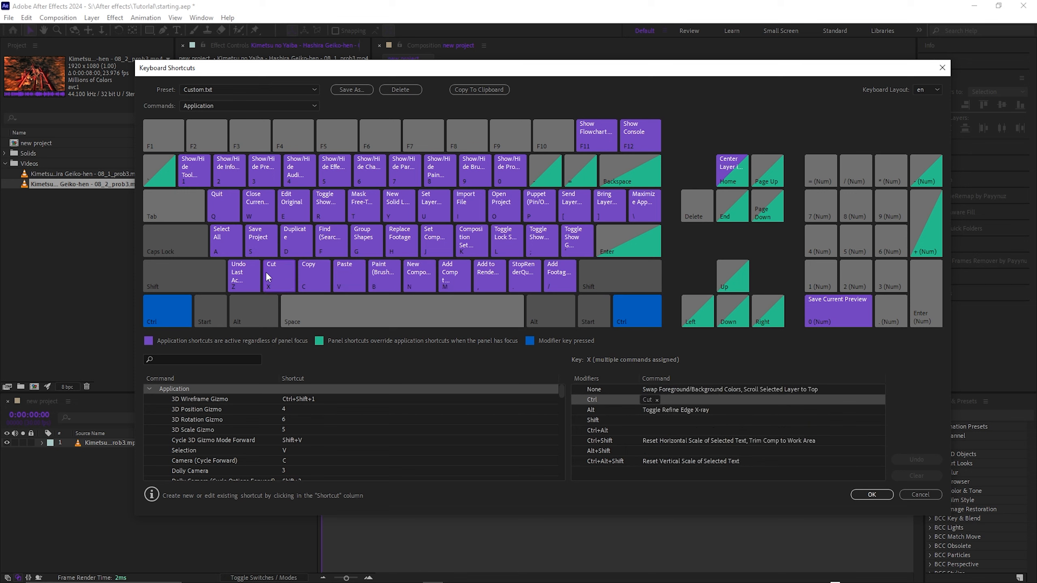
click(250, 268)
click(265, 245)
click(338, 239)
click(276, 273)
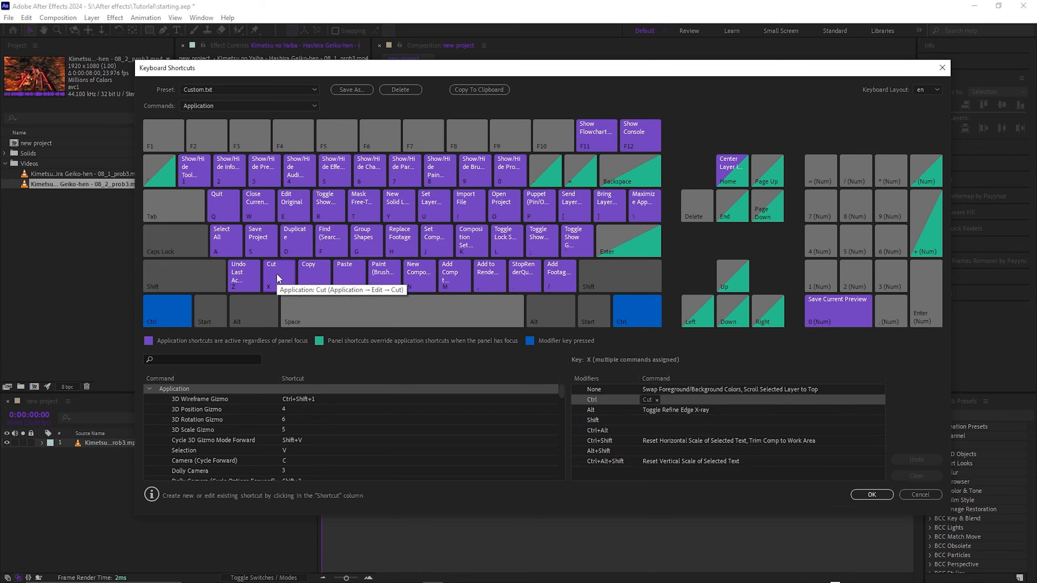
click(323, 269)
click(354, 266)
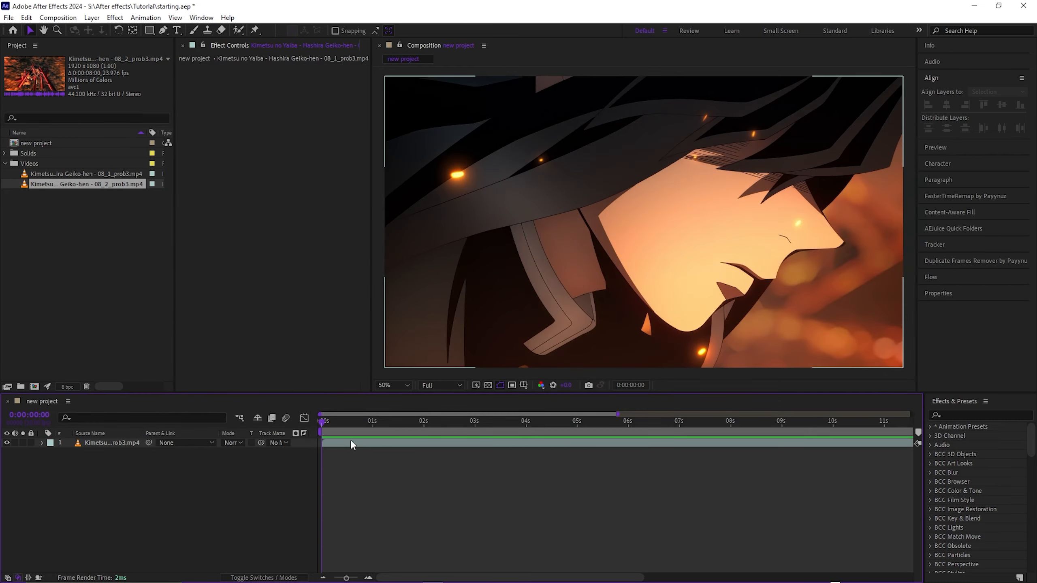
Split the video layer at 0:00:01:00, 0:00:02:00 and 0:00:03:00.
click(350, 441)
click(372, 425)
key(ctrl+shift+d)
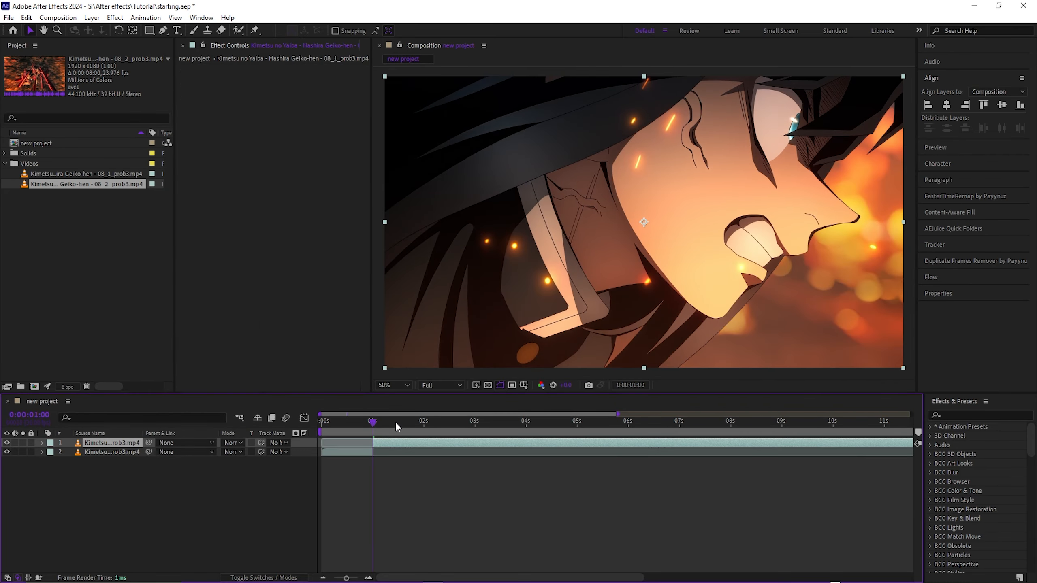
click(424, 430)
key(ctrl+shift+d)
click(469, 424)
key(ctrl+shift+d)
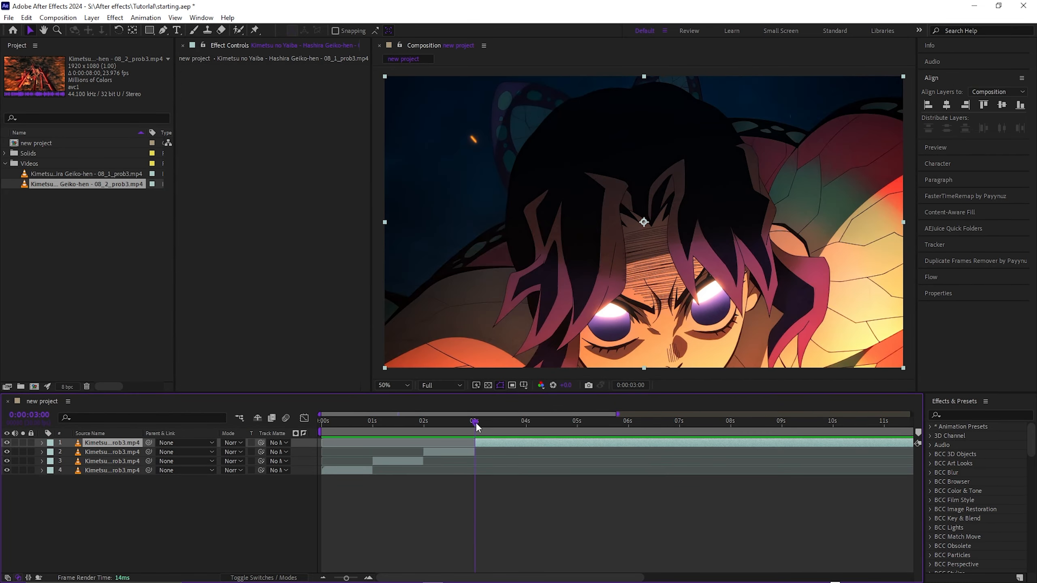
click(523, 429)
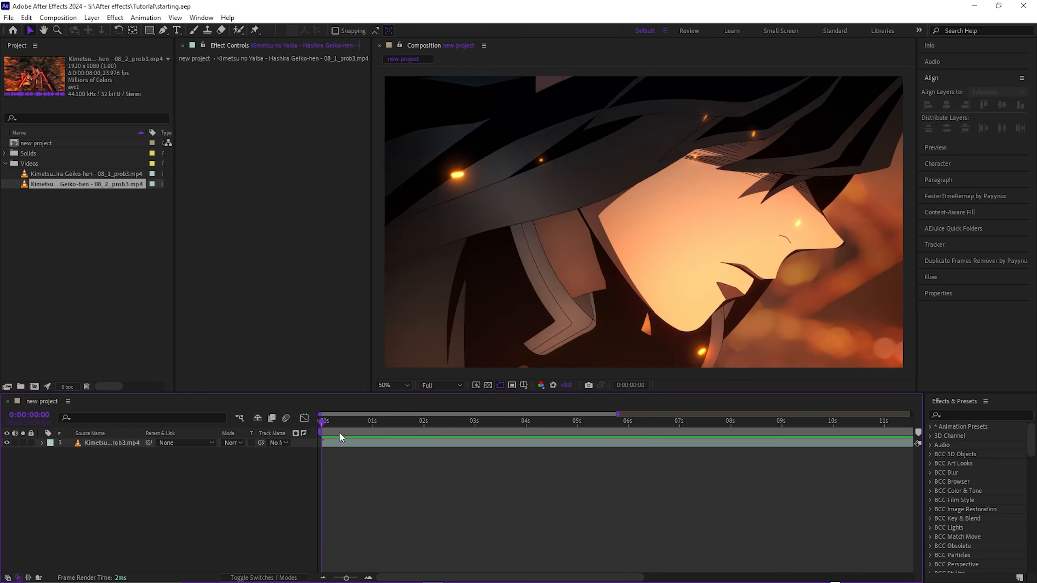
Try splitting the selected video layer at about 0:00:01:24.
click(340, 433)
click(397, 441)
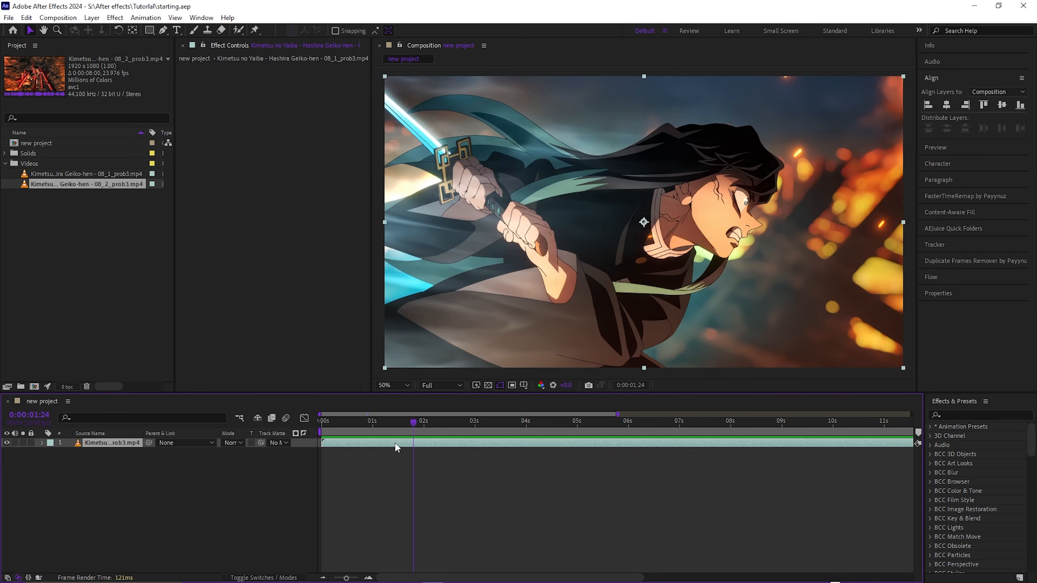
key(ctrl+shift+d)
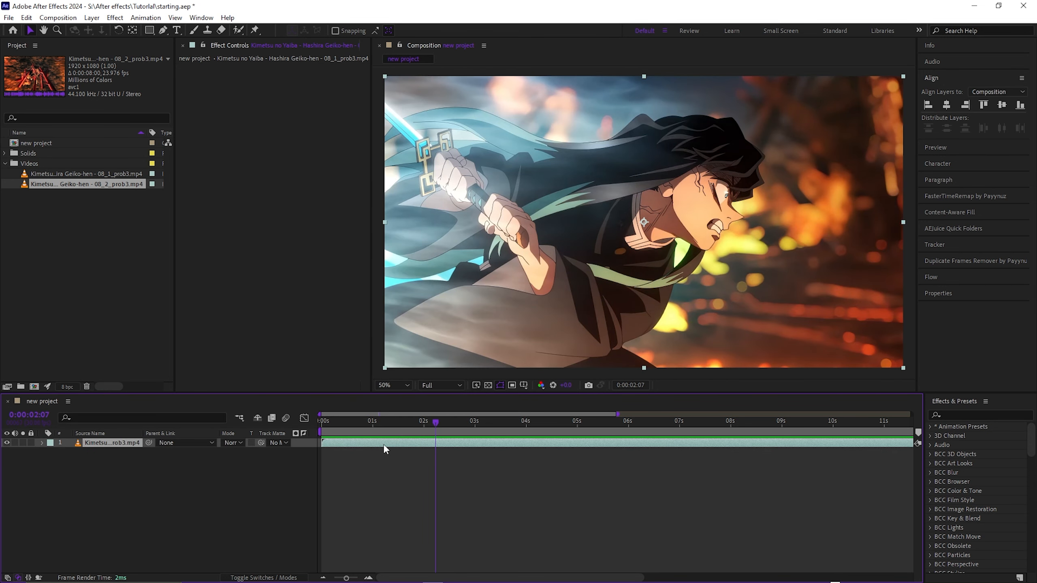
Duplicate the video layer at 0:00:00:00 and remove the copy.
key(ctrl+shift+d)
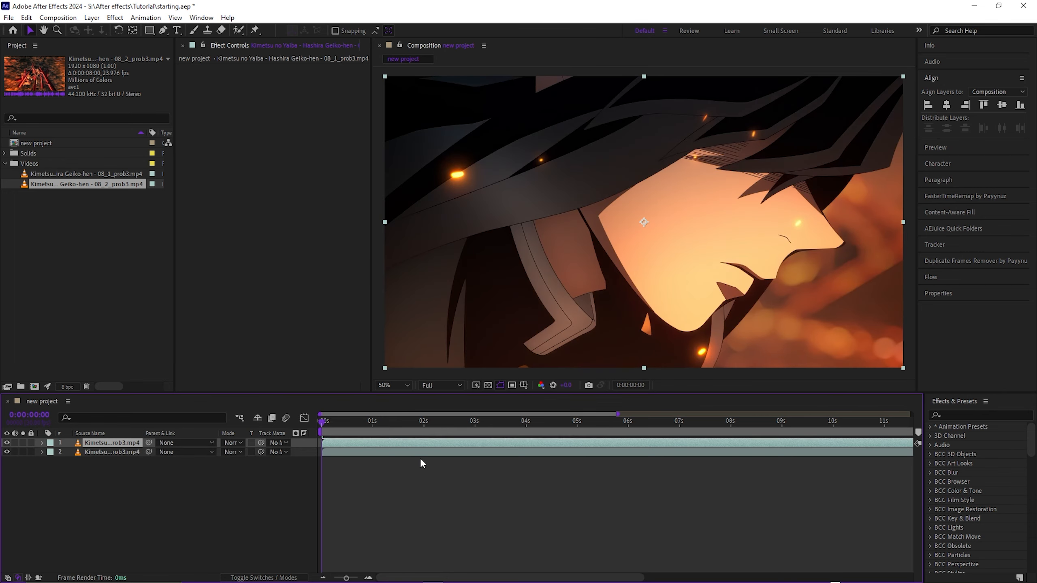
click(421, 460)
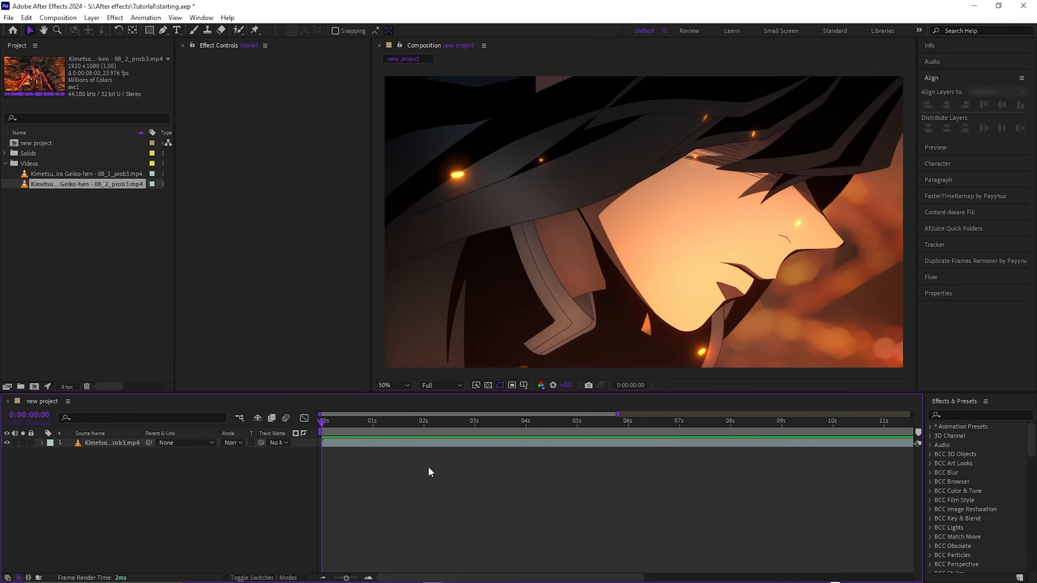
click(354, 443)
key(ctrl+d)
key(ctrl+f)
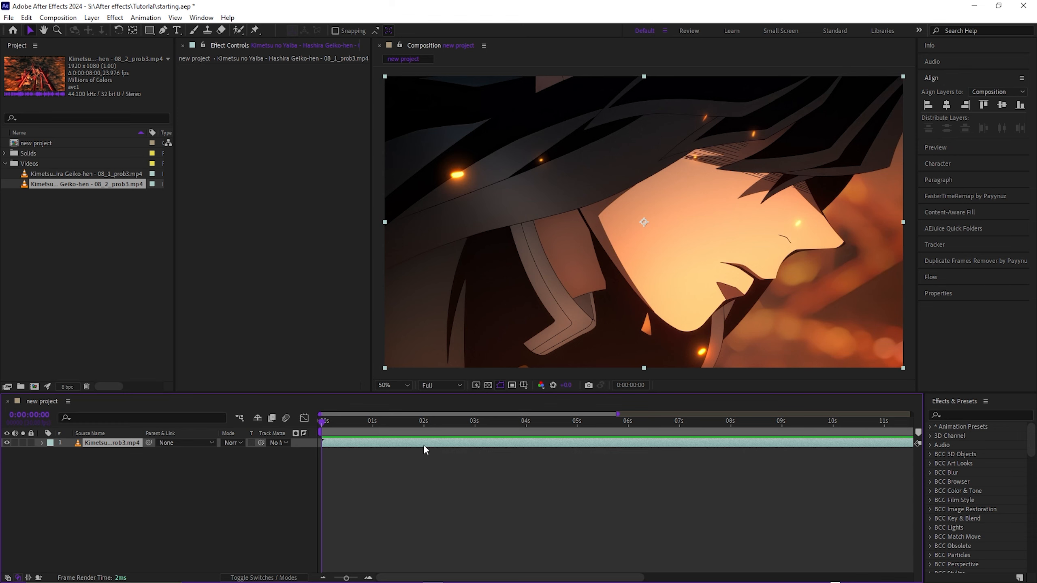
Step the playhead forward one frame at a time to 0:00:00:07.
key(Page_Down)
key(Page_Down)
key(Page_Down)
key(Page_Down)
click(367, 578)
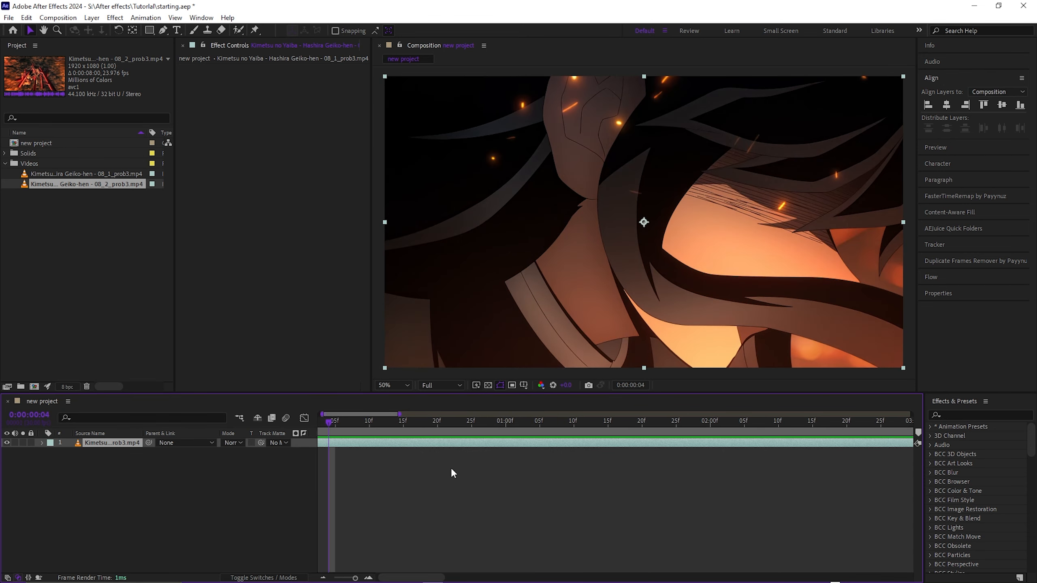
key(Page_Down)
key(Page_Down)
key(Page_Down)
click(349, 578)
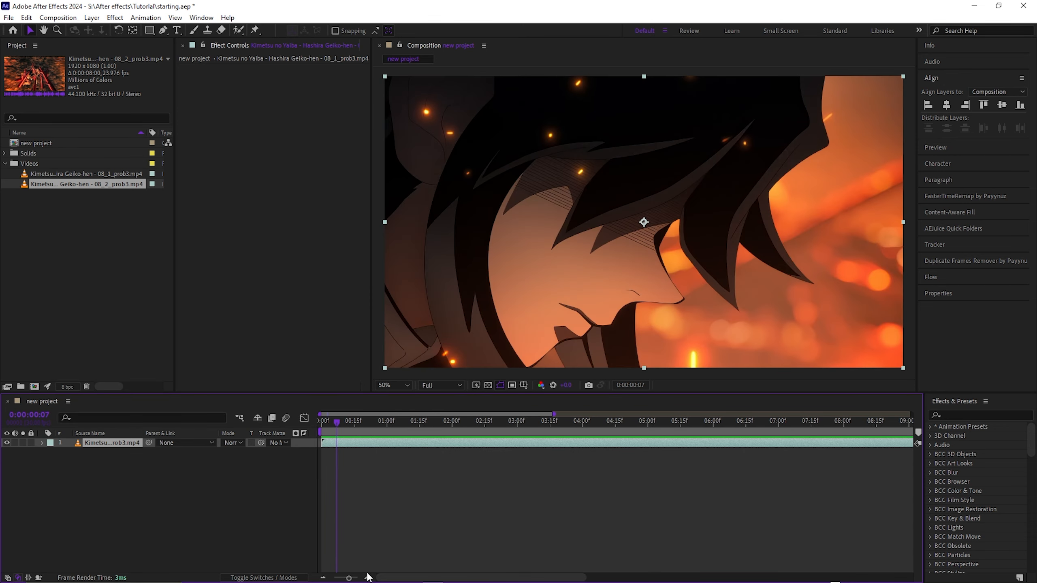
click(368, 577)
drag(424, 578, 382, 575)
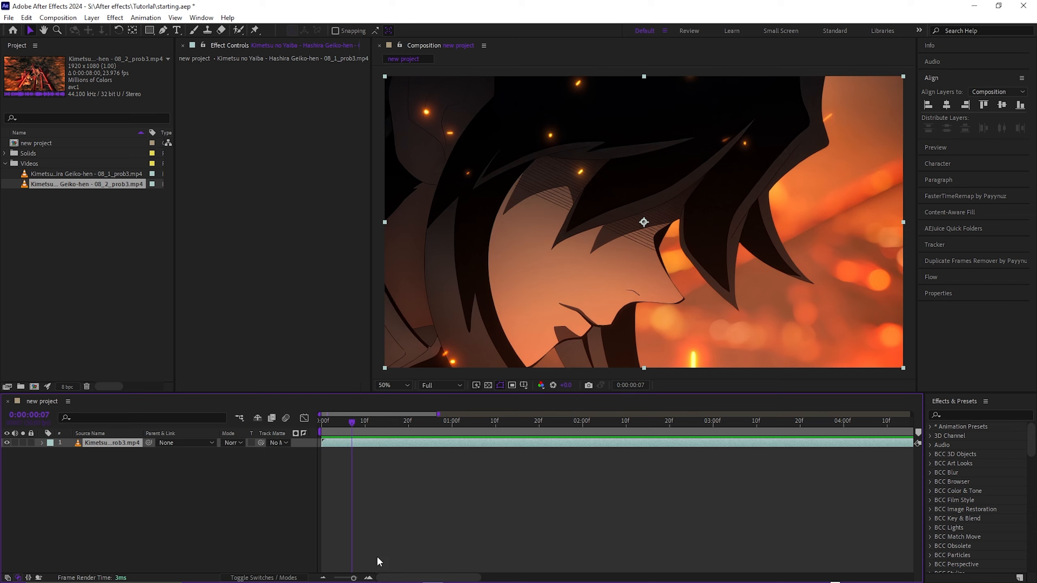
drag(350, 424, 353, 423)
Reopen the keyboard shortcuts editor and view the commands assigned to the Right, Left and Page Down keys.
click(51, 19)
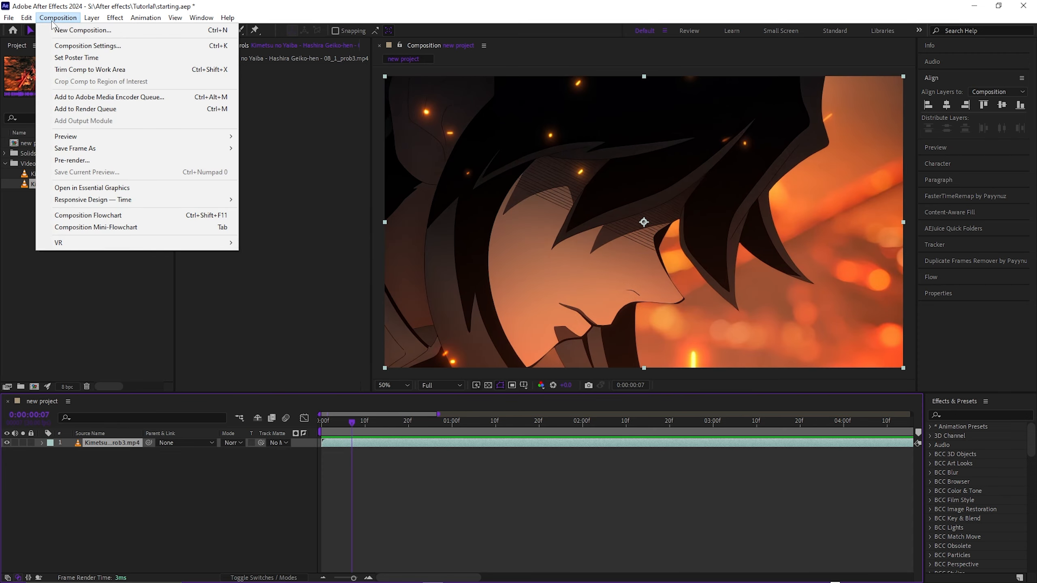
click(61, 352)
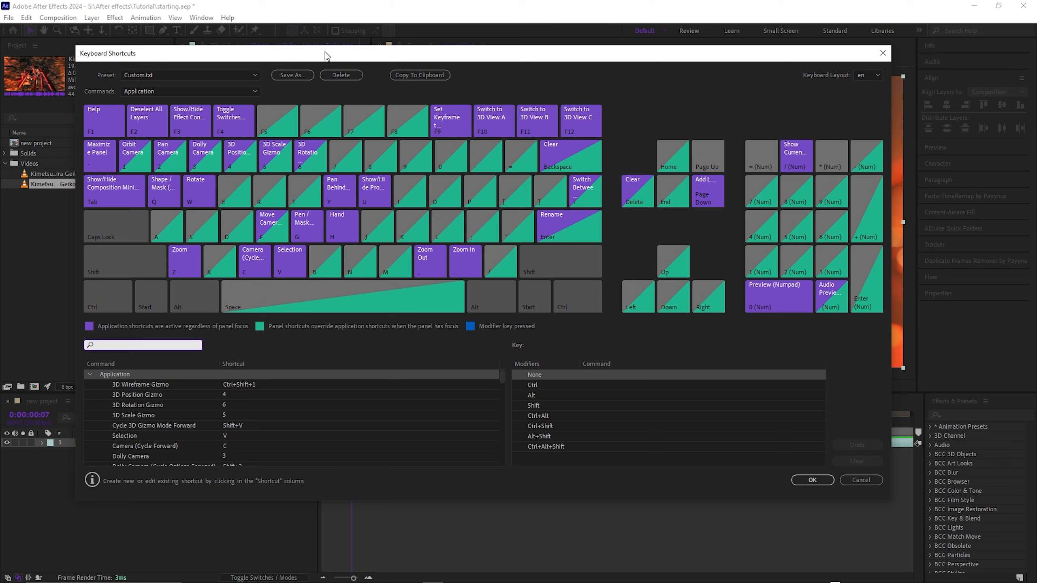
click(705, 293)
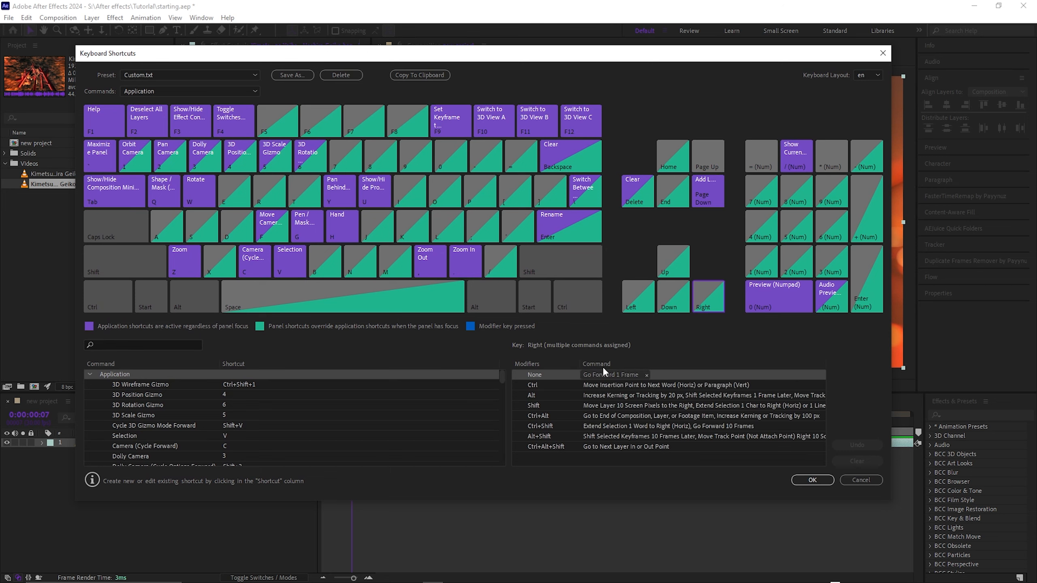
click(631, 296)
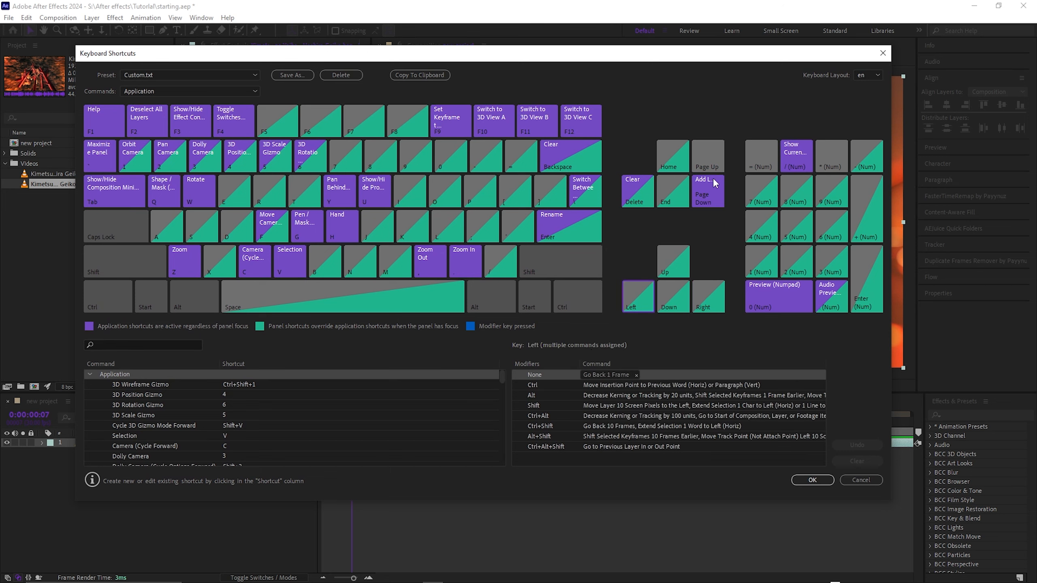
click(711, 198)
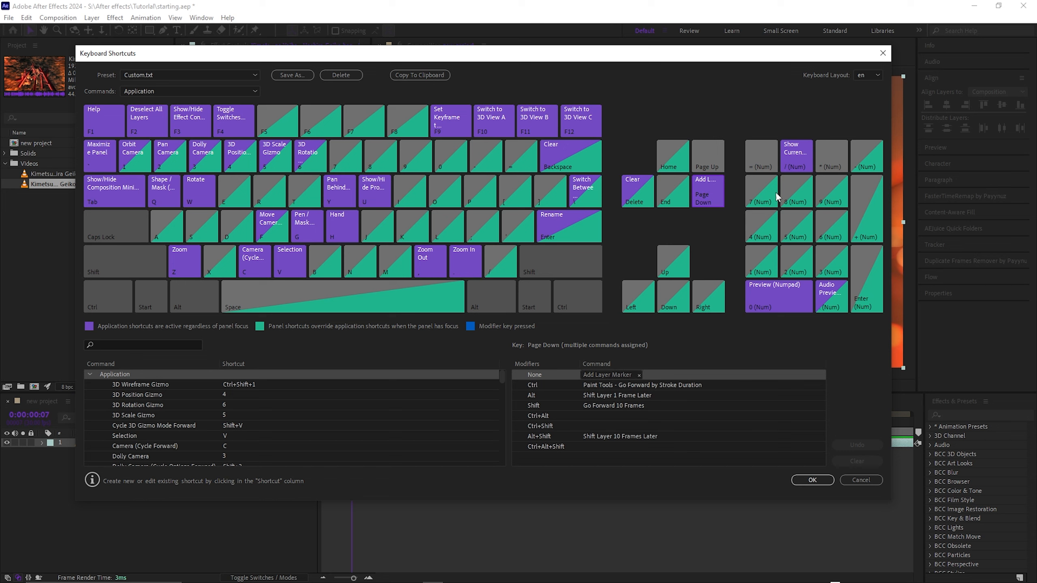
View the commands assigned to the Page Up and Left keys and search the shortcut commands for "go back".
click(711, 158)
click(632, 290)
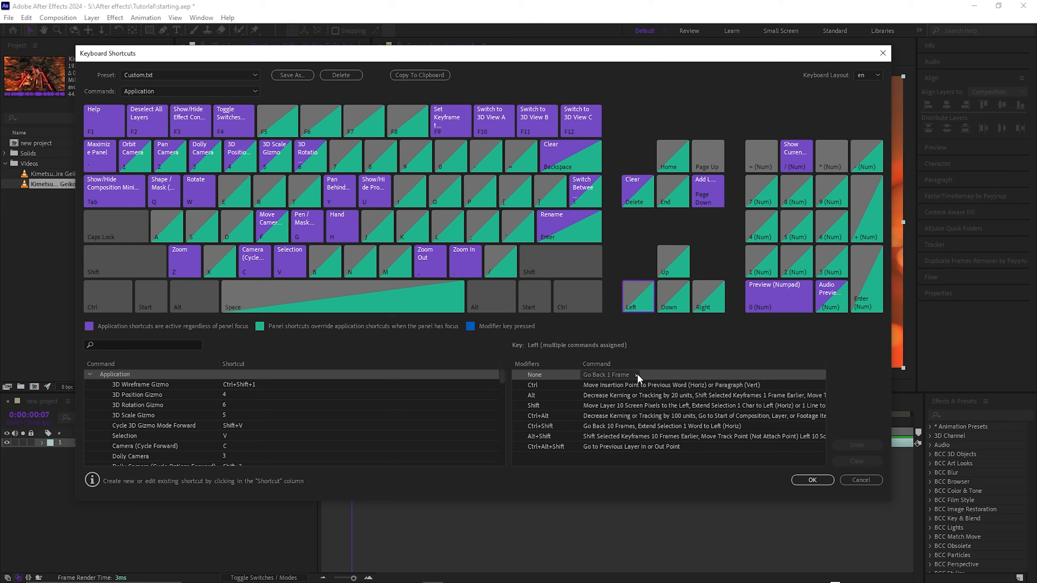
click(126, 344)
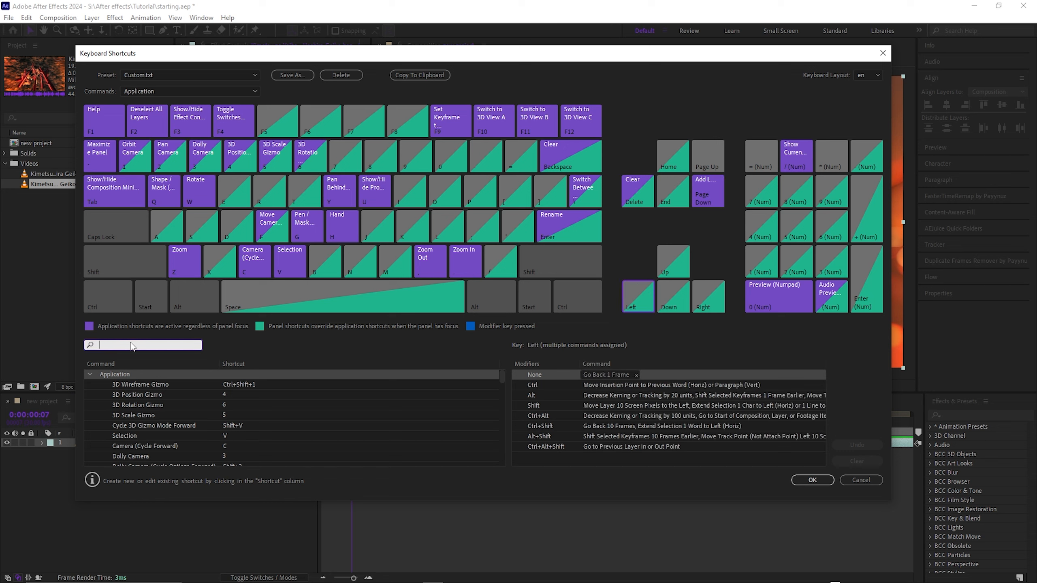
text(go back)
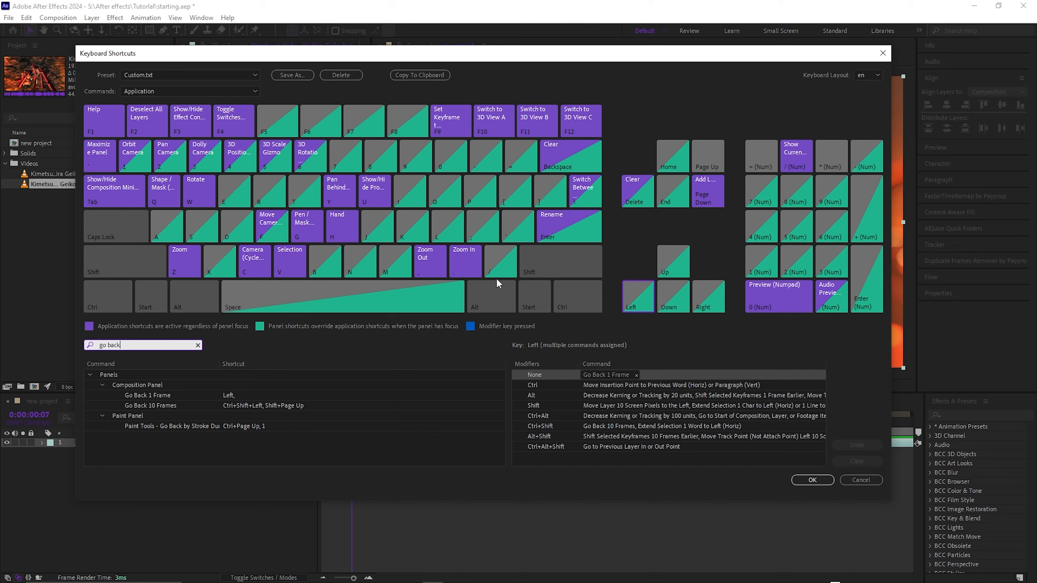
Close the keyboard shortcuts editor and set the video layer's Scale to 50% at 0:00:00:00.
click(811, 480)
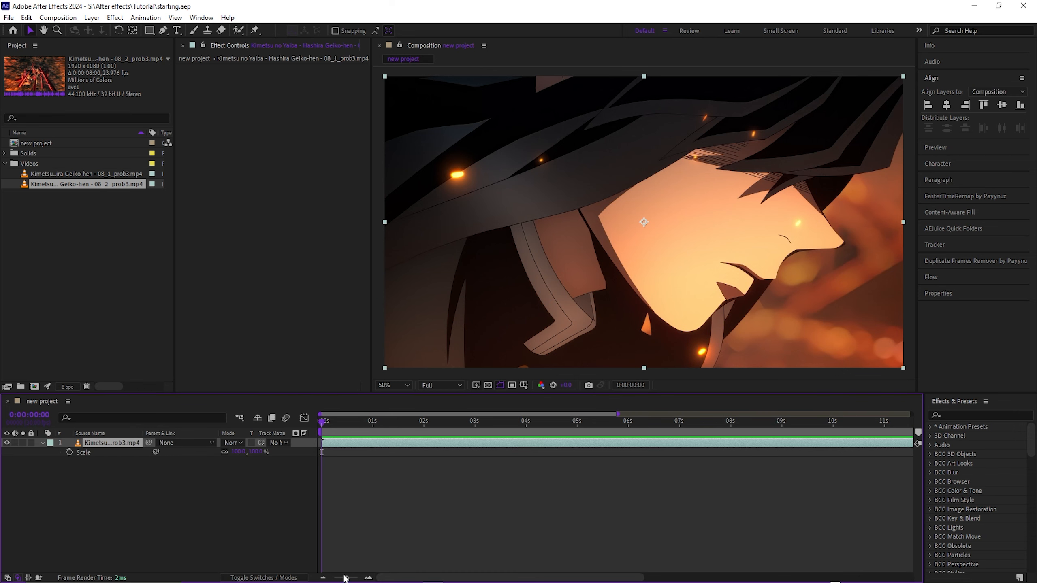
drag(344, 576, 311, 576)
drag(340, 425, 282, 420)
drag(237, 451, 224, 451)
mouse_move(343, 423)
mouse_down()
mouse_move(914, 439)
mouse_move(323, 422)
mouse_up()
drag(235, 452, 227, 452)
click(240, 453)
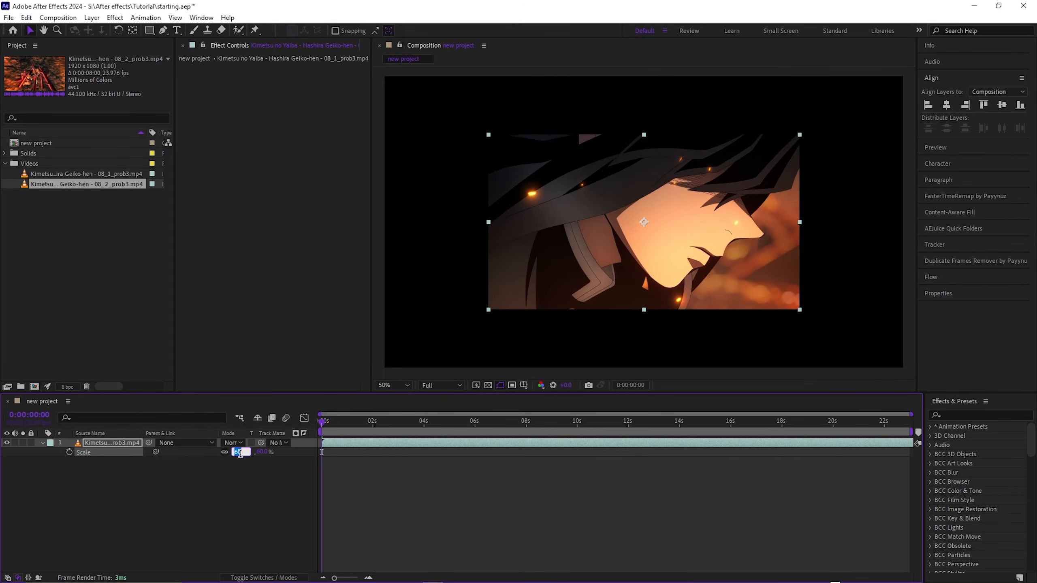
text(50)
key(Return)
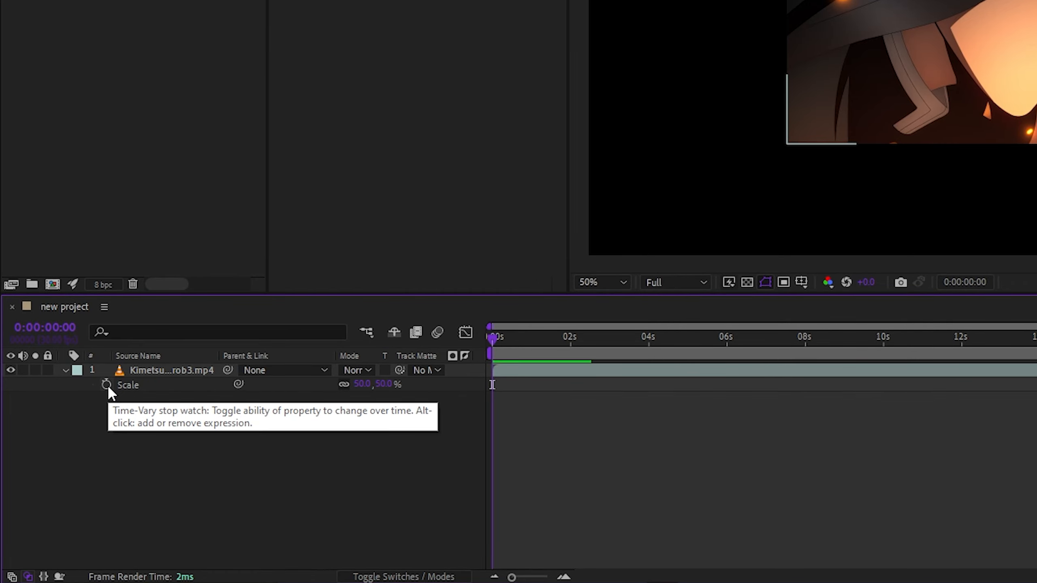
Start keyframing the video layer's Scale at 0:00:00:00 and set Scale to 100% at 0:00:08:00.
click(106, 384)
drag(509, 345, 810, 365)
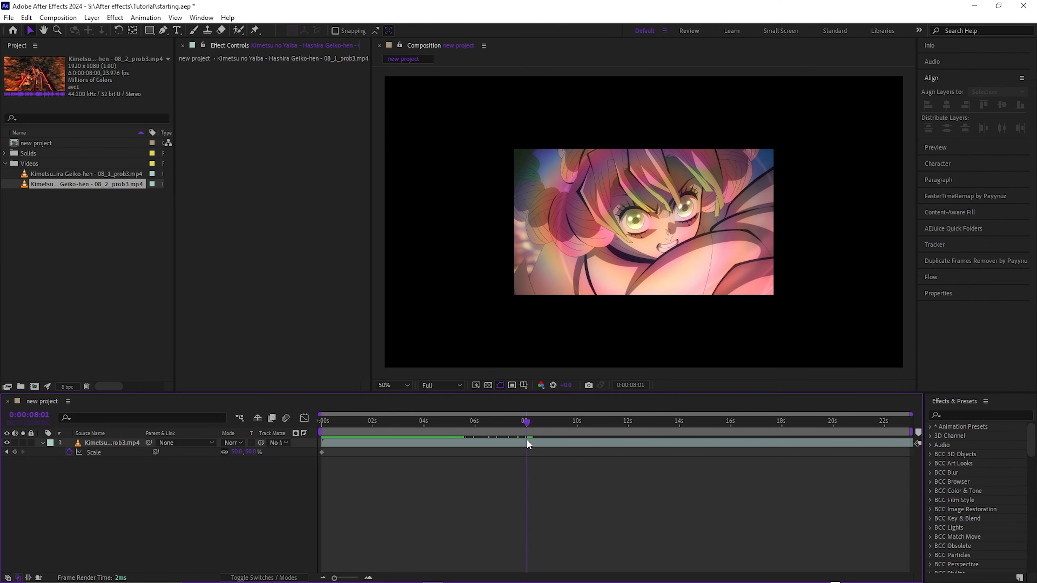
drag(527, 441, 524, 441)
click(250, 452)
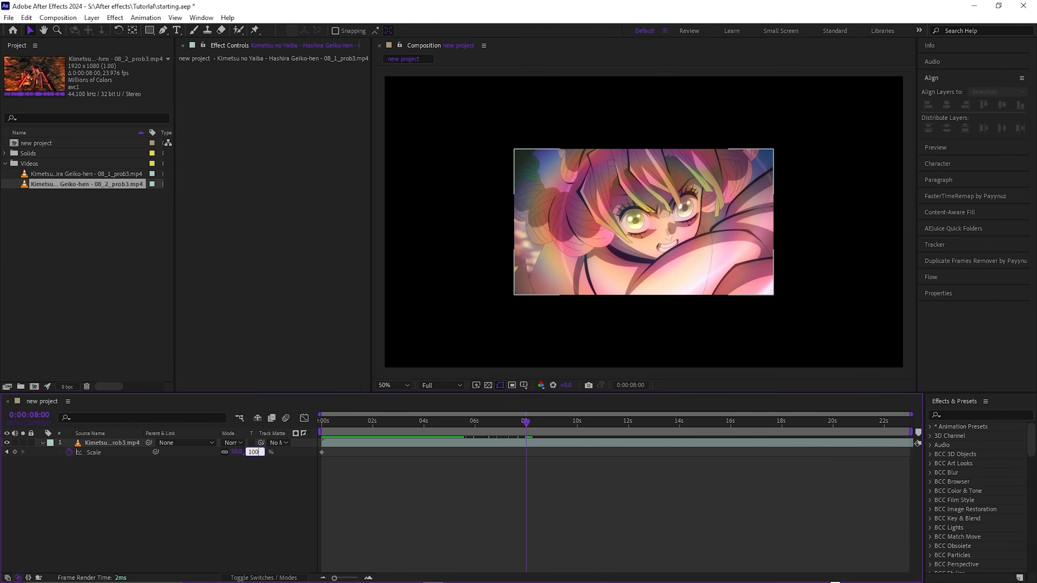
key(Return)
Preview the Scale animation from 0:00:00:00 and scrub back through it.
drag(516, 432, 319, 449)
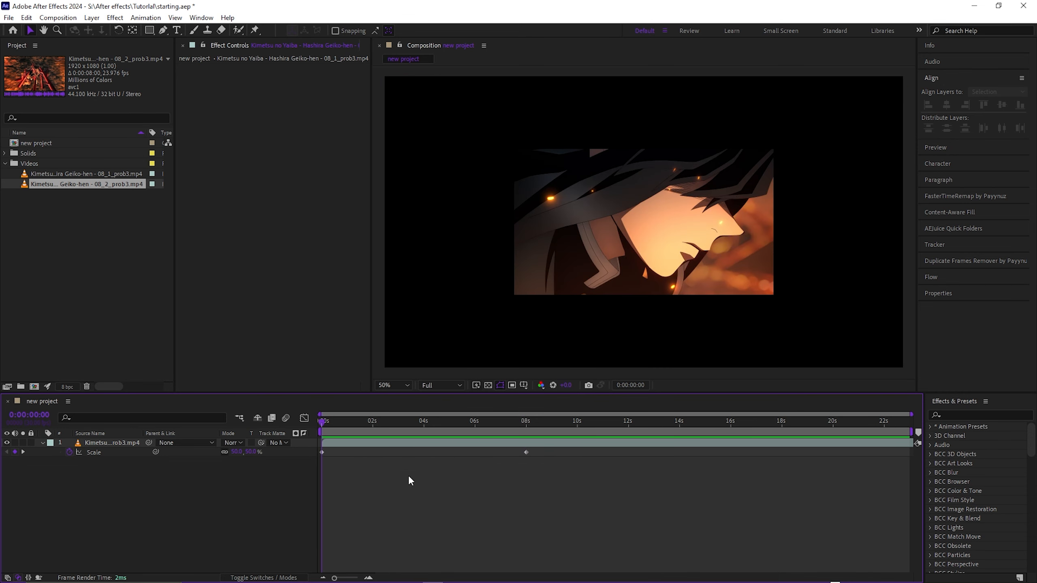
key(space)
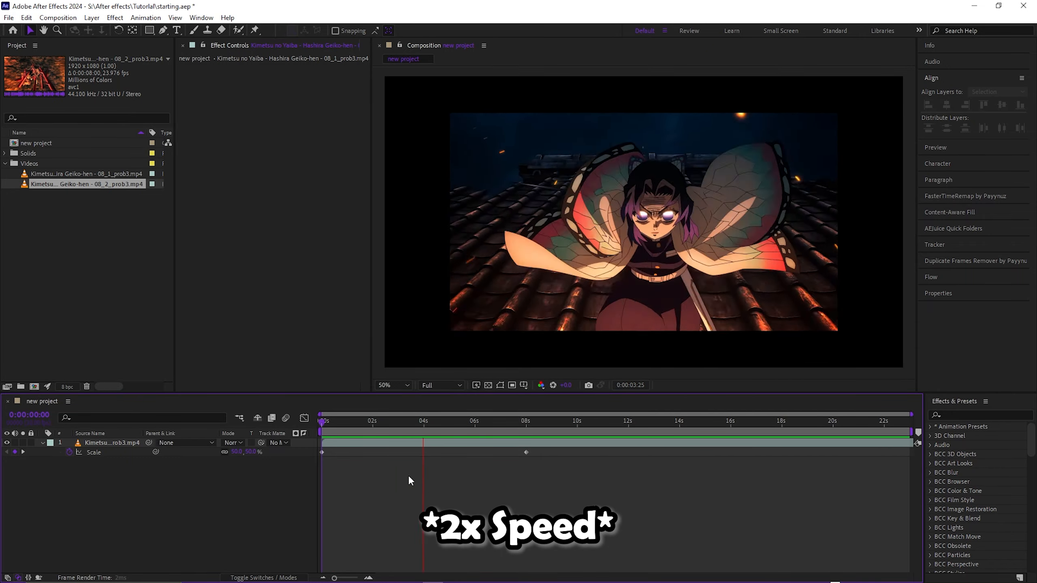
key(space)
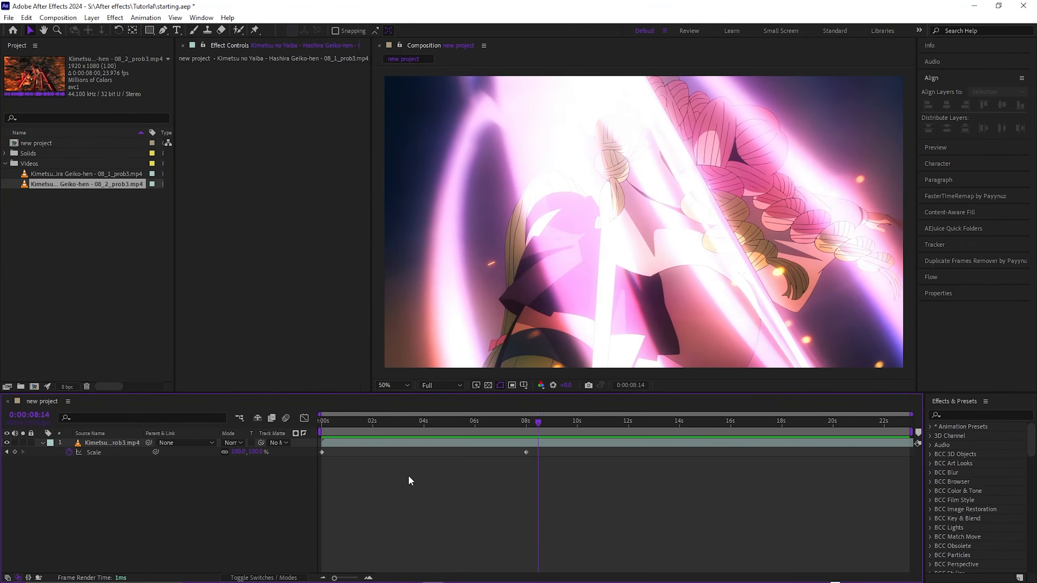
drag(536, 429, 433, 447)
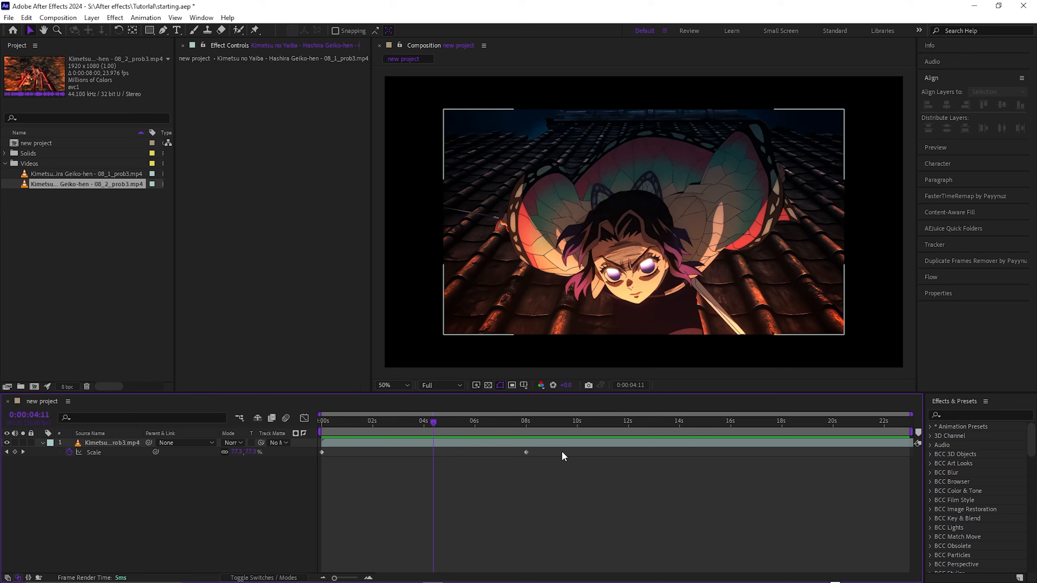
Apply Easy Ease to both Scale keyframes with the Keyframe Assistant.
drag(559, 466, 319, 449)
click(368, 577)
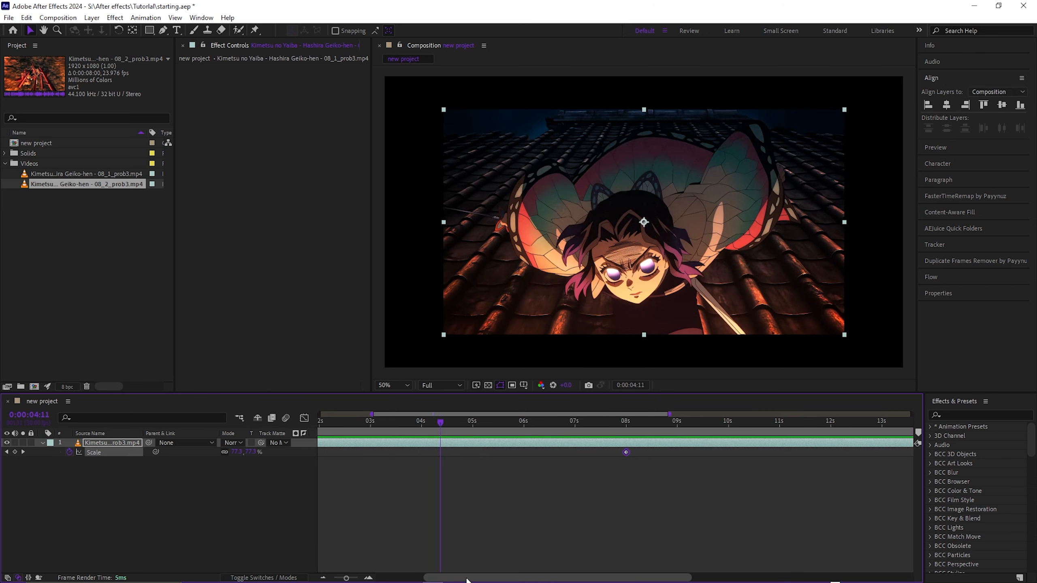
key(F9)
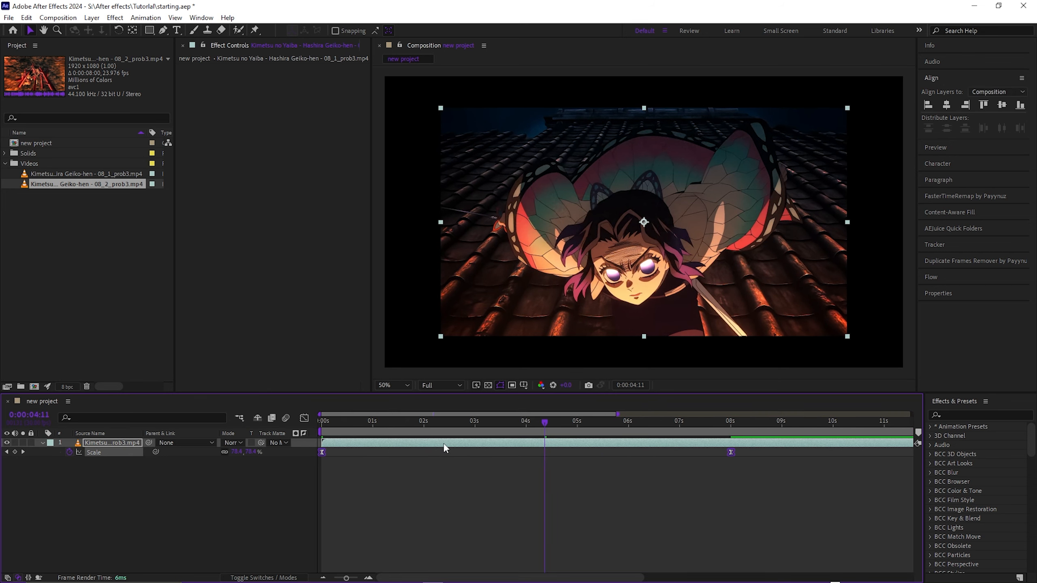
key(ctrl+z)
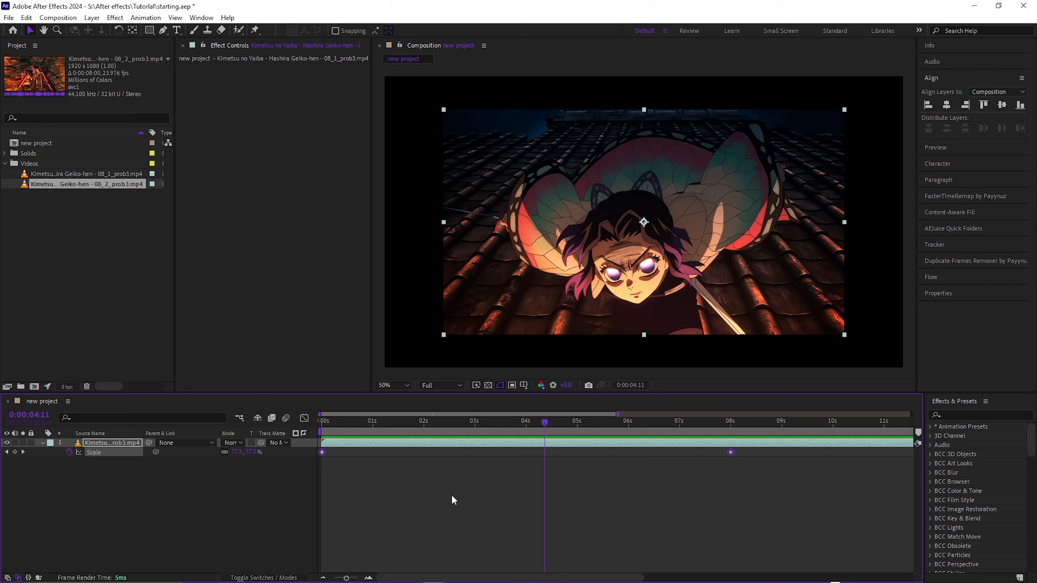
right_click(321, 451)
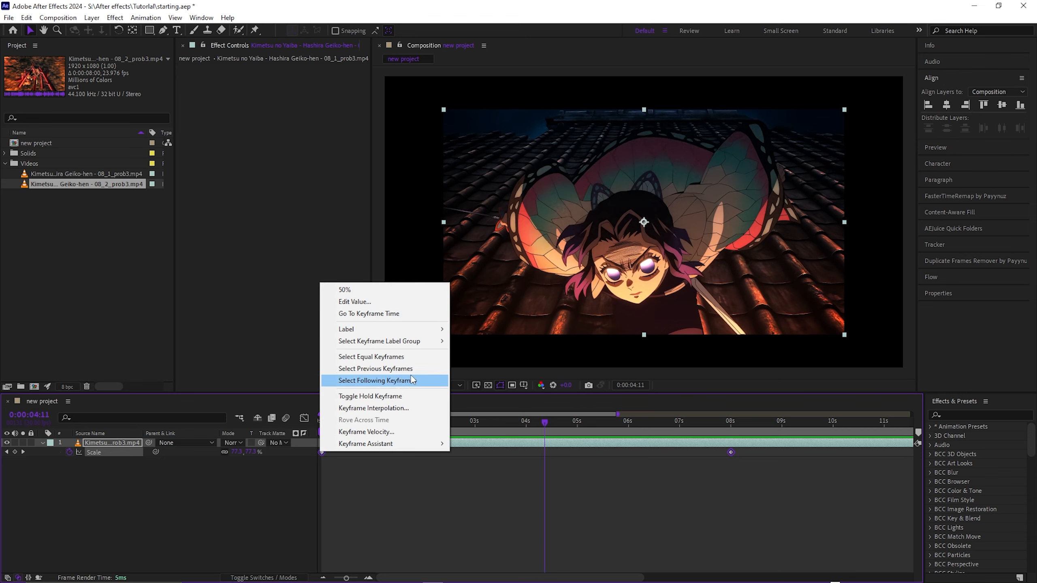
mouse_move(389, 445)
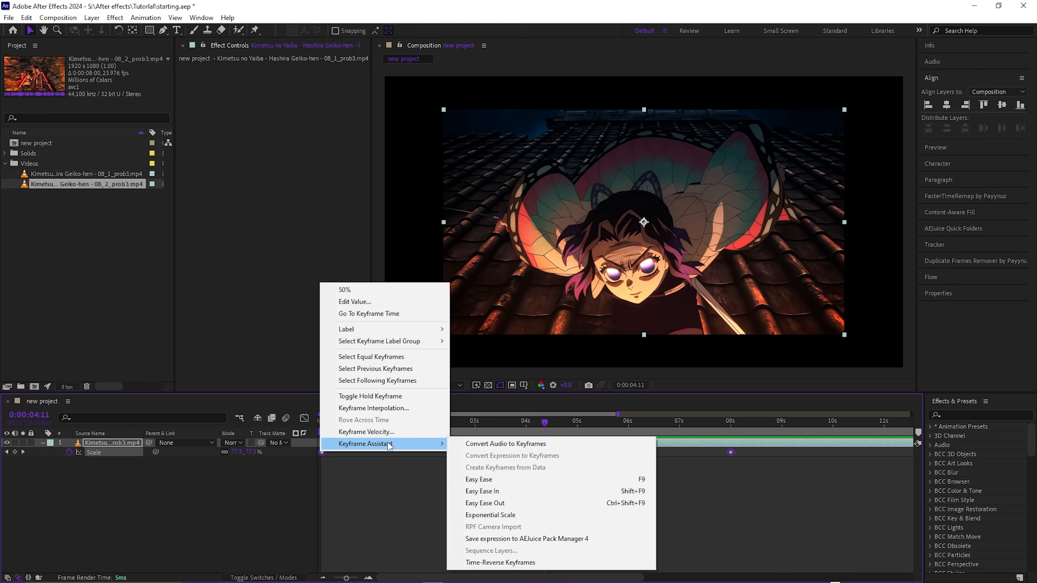
click(496, 482)
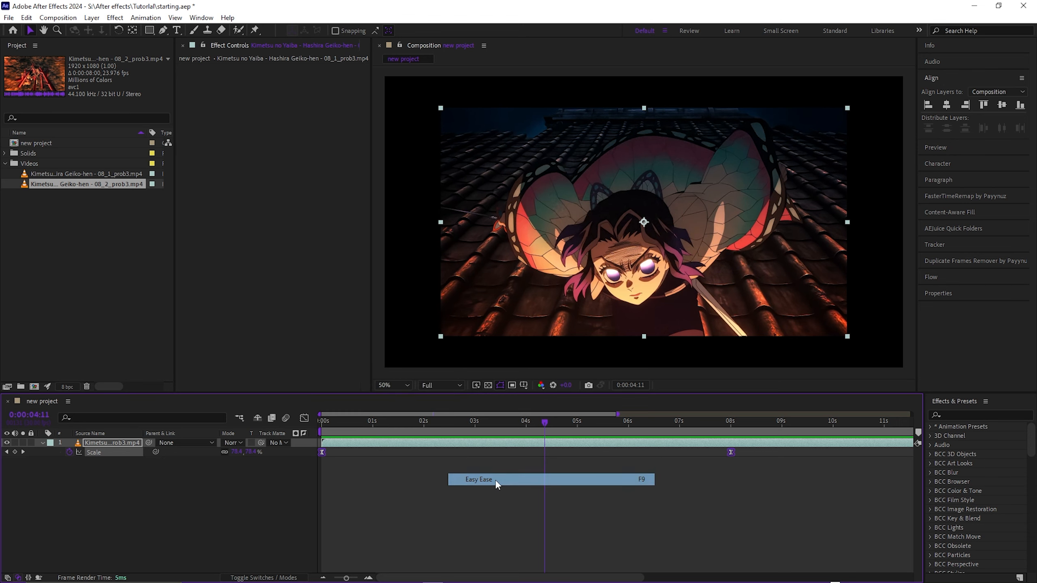
Examine the eased Scale curve and its keyframe handles in the Graph Editor.
click(325, 455)
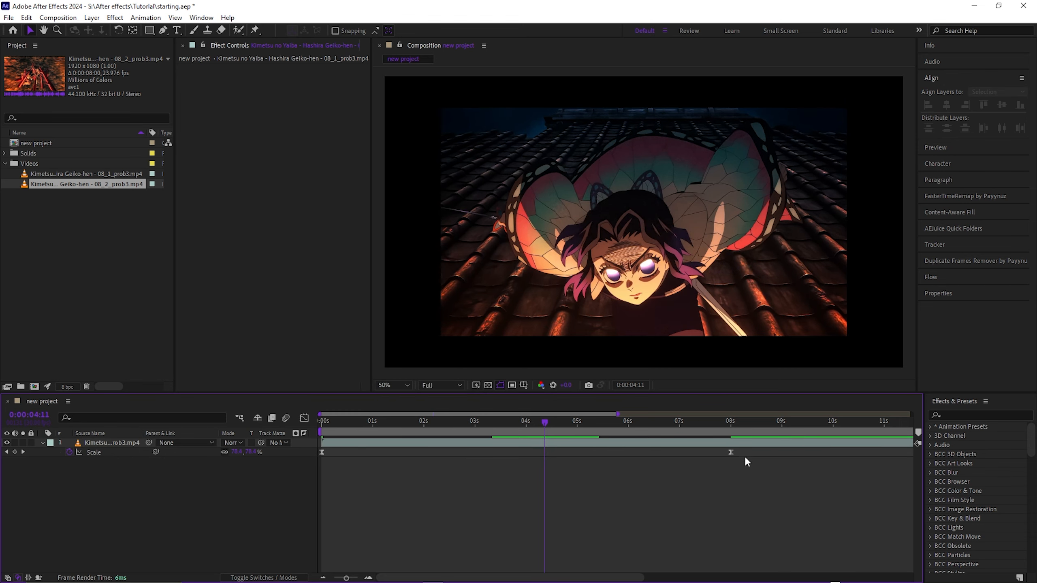
drag(751, 449, 318, 464)
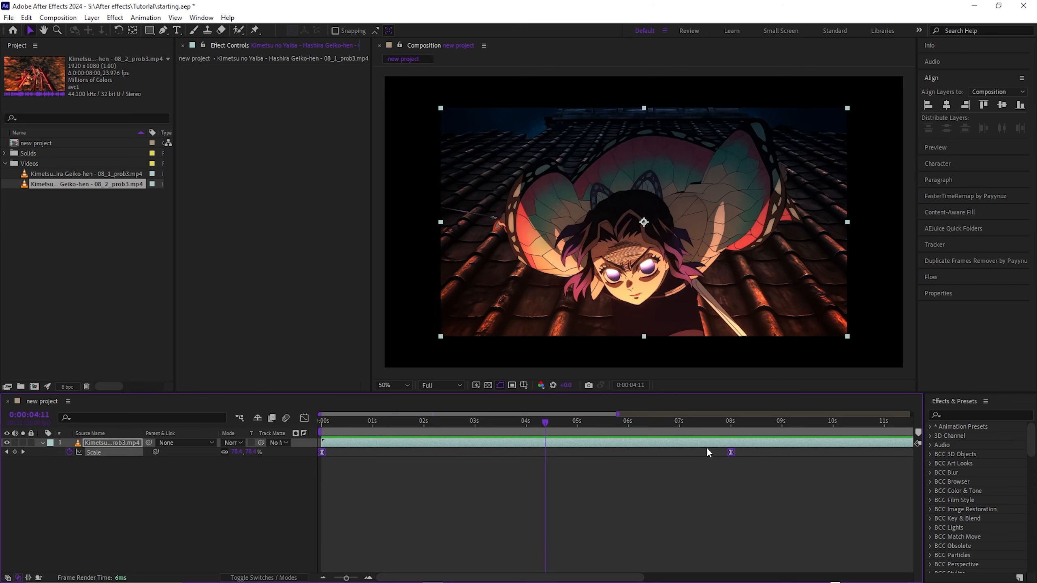
click(736, 454)
click(730, 452)
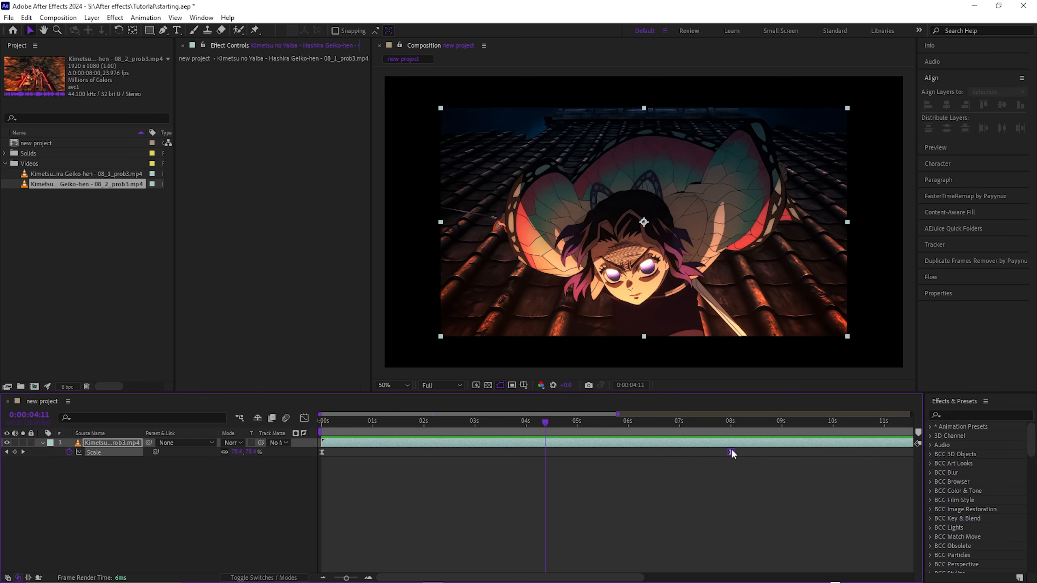
click(304, 417)
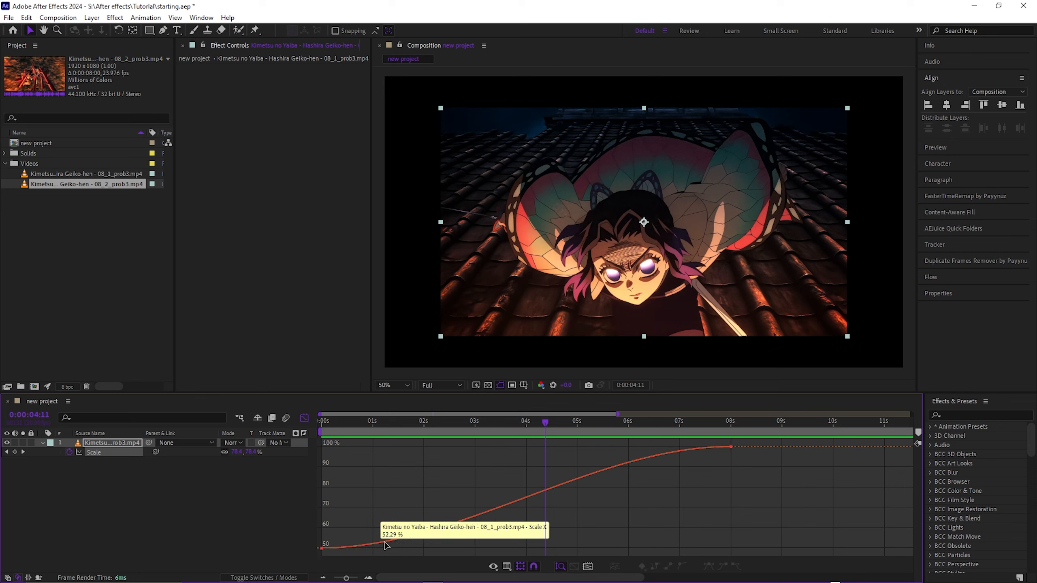
drag(418, 513, 319, 557)
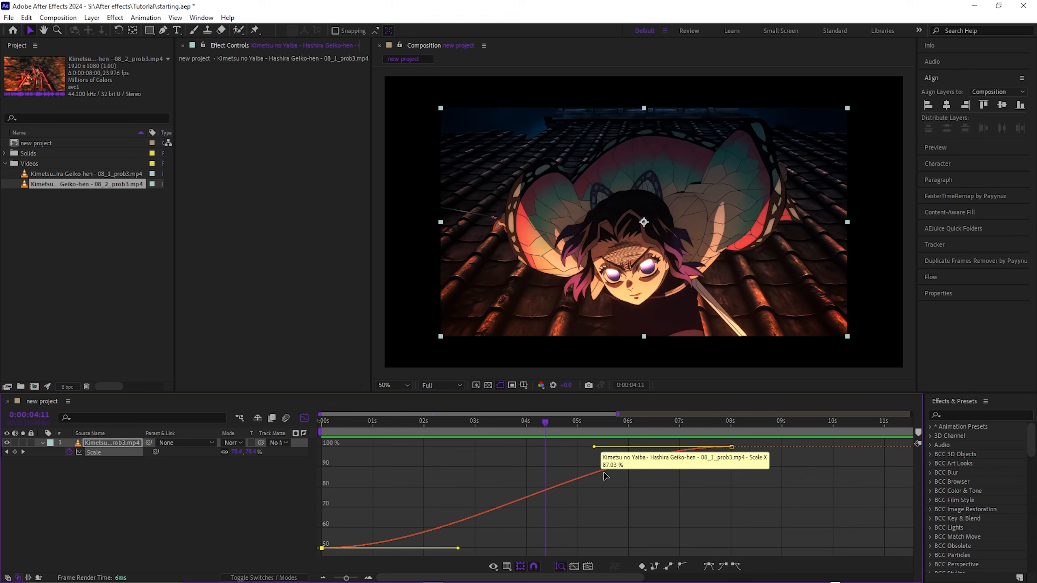
click(304, 418)
Play the eased Scale animation from the start and scrub through it.
drag(334, 424, 289, 432)
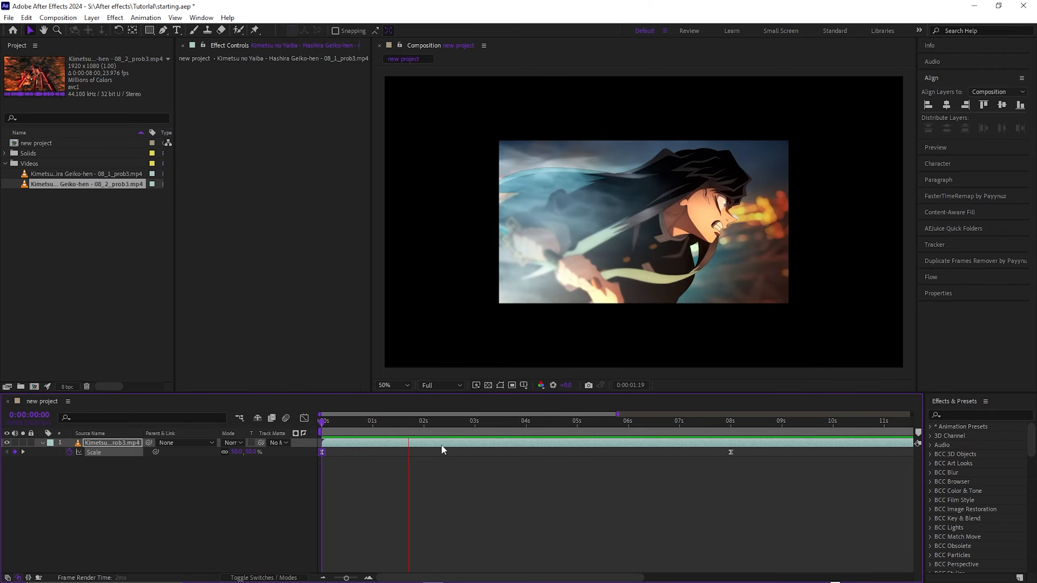
click(349, 423)
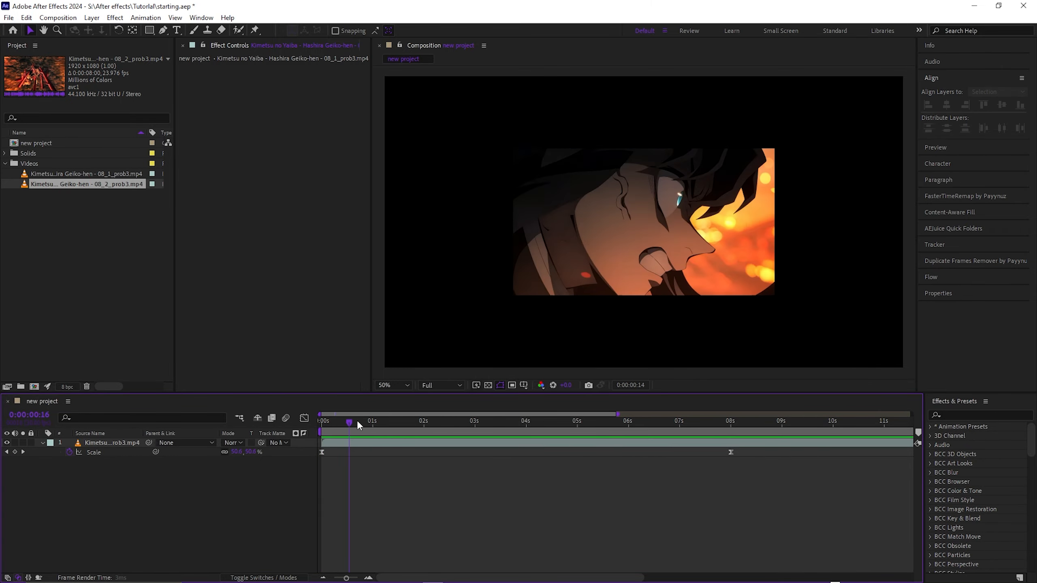
drag(499, 421, 592, 424)
Steepen the Scale curve at both keyframes in the Graph Editor and move the end keyframe to 0:00:04:00.
drag(745, 449, 303, 466)
click(304, 418)
drag(314, 561, 315, 559)
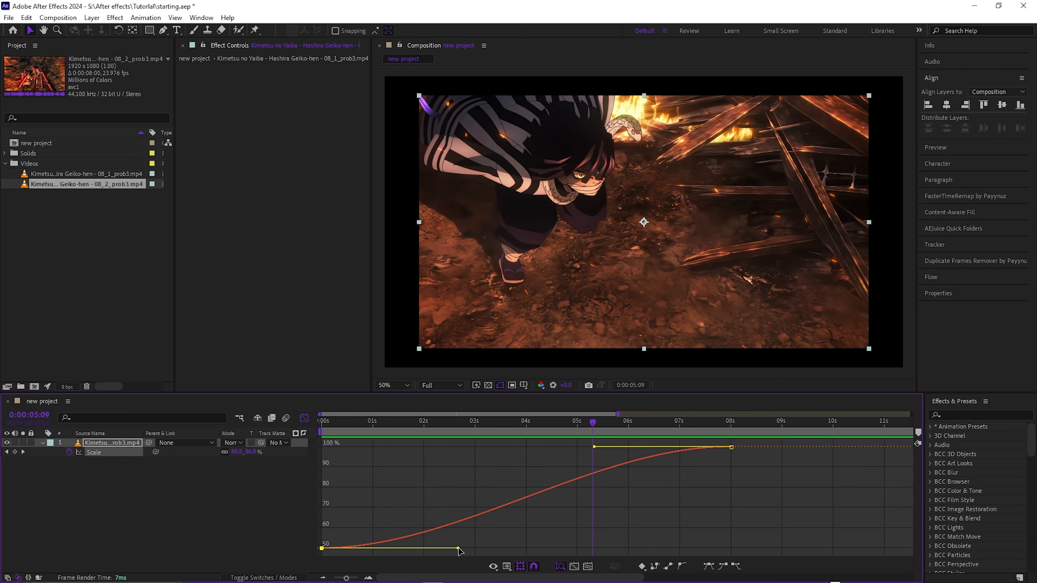
drag(458, 549, 324, 480)
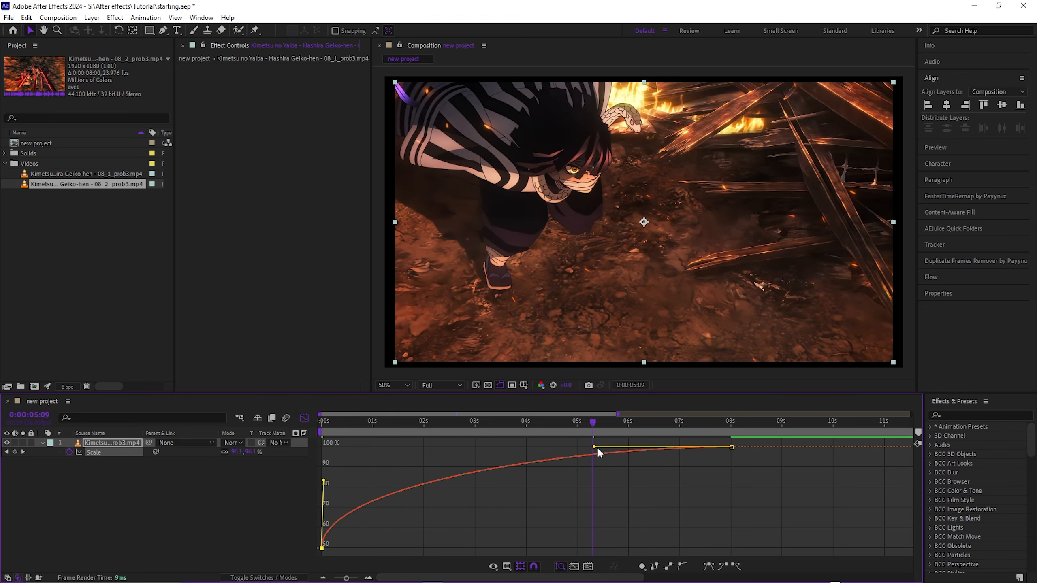
drag(597, 447, 731, 491)
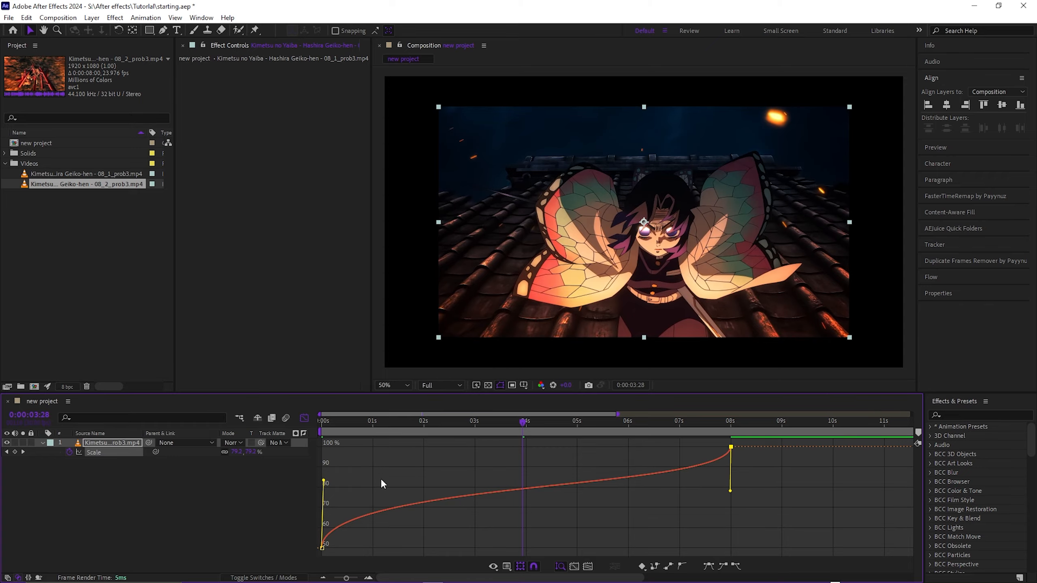
drag(323, 481, 323, 496)
mouse_move(513, 433)
mouse_down()
mouse_move(290, 444)
mouse_move(751, 457)
mouse_move(499, 434)
mouse_up()
key(shift+F3)
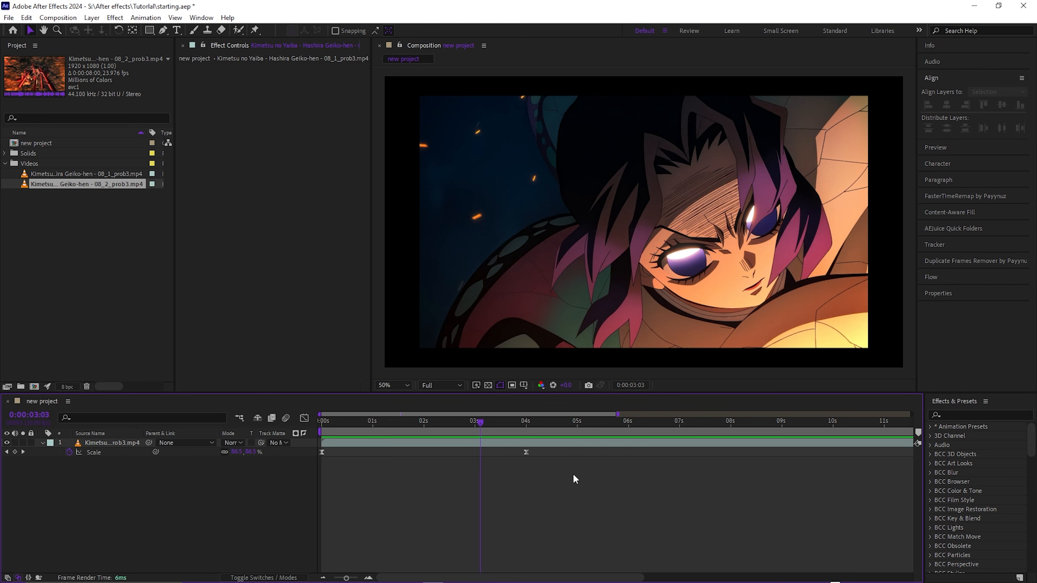
Lengthen the vertical handles of both Scale keyframes for a fast start and fast finish, and preview the animation.
click(412, 443)
click(304, 418)
key(ctrl+a)
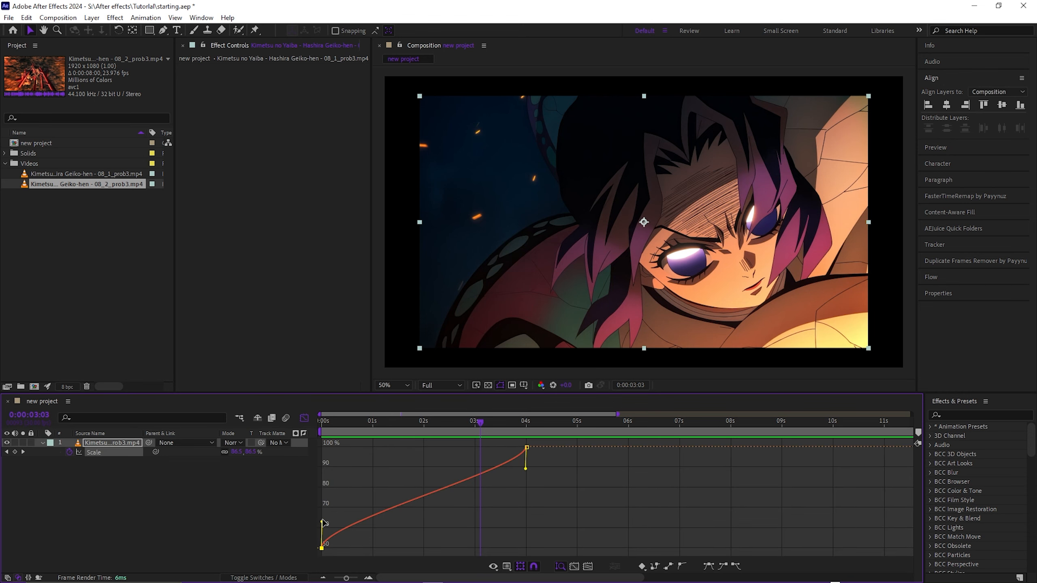
drag(322, 521, 325, 382)
mouse_move(525, 509)
mouse_down()
mouse_move(513, 556)
mouse_move(526, 515)
mouse_up()
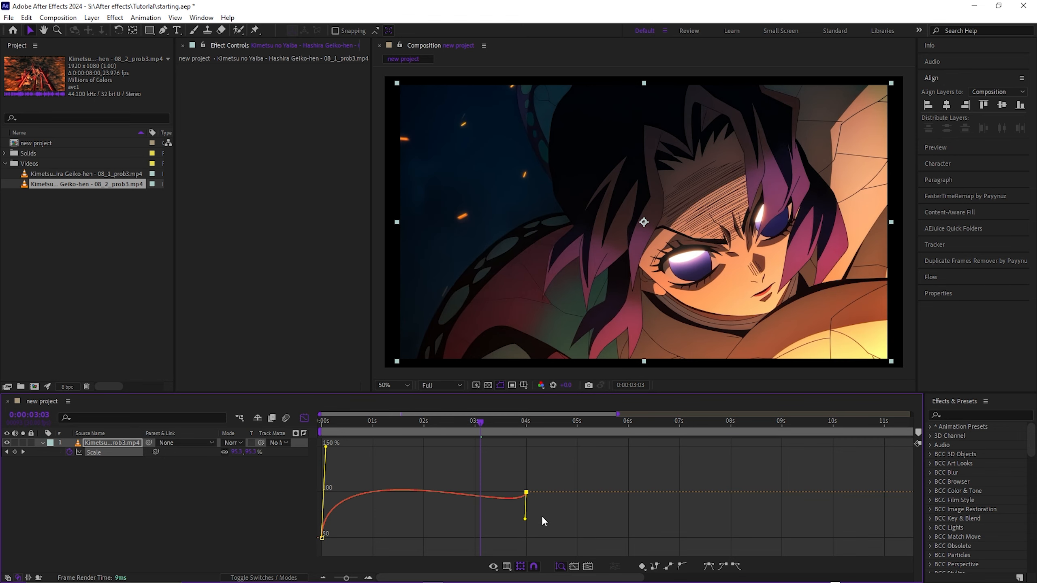
drag(328, 443, 323, 486)
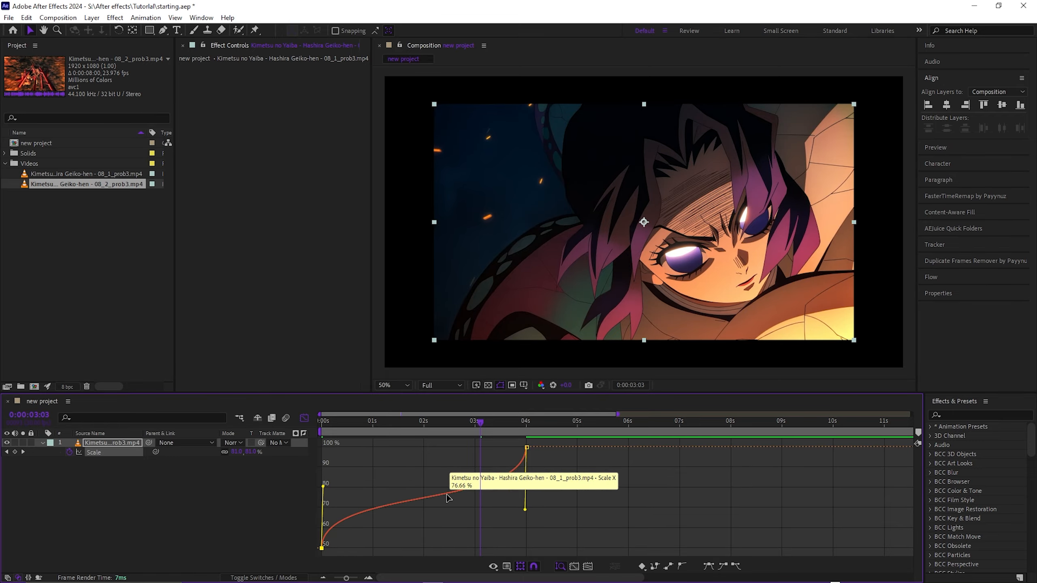
click(304, 418)
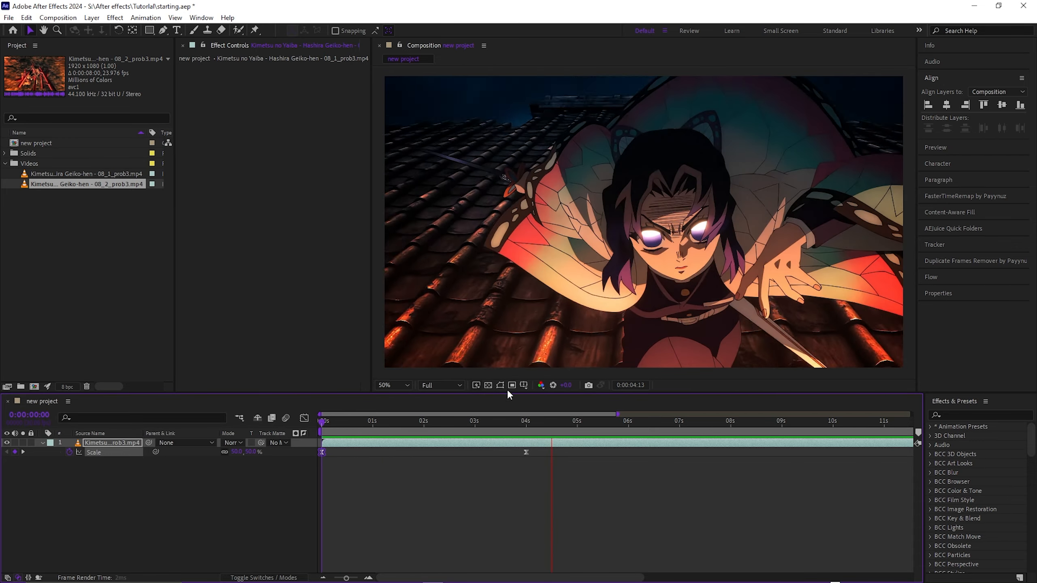
key(space)
Flatten the start keyframe's handle so Scale begins slowly and accelerates sharply into 0:00:04:00, and preview the animation.
key(shift+F3)
drag(440, 520, 506, 544)
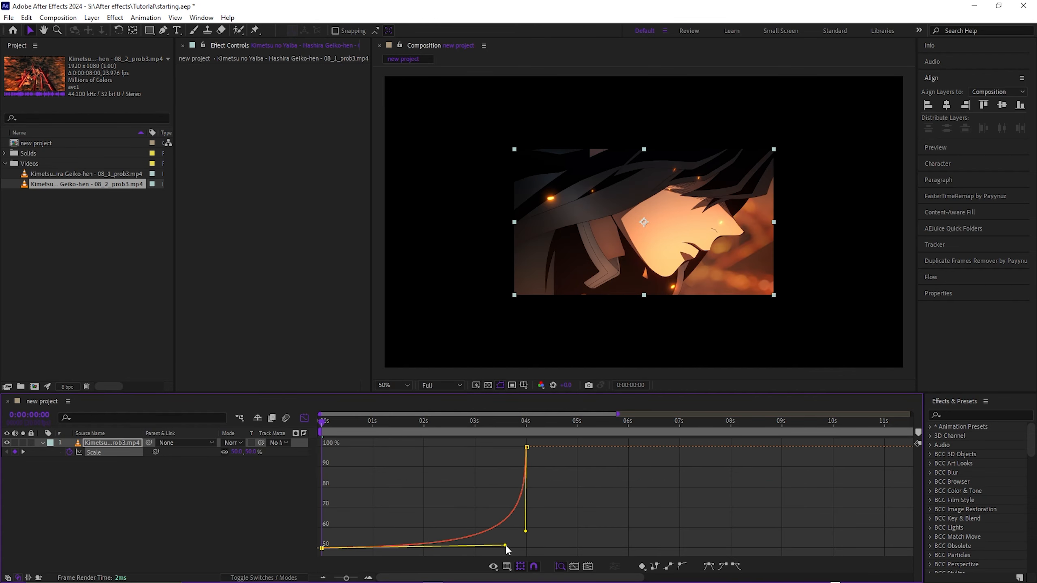
click(304, 418)
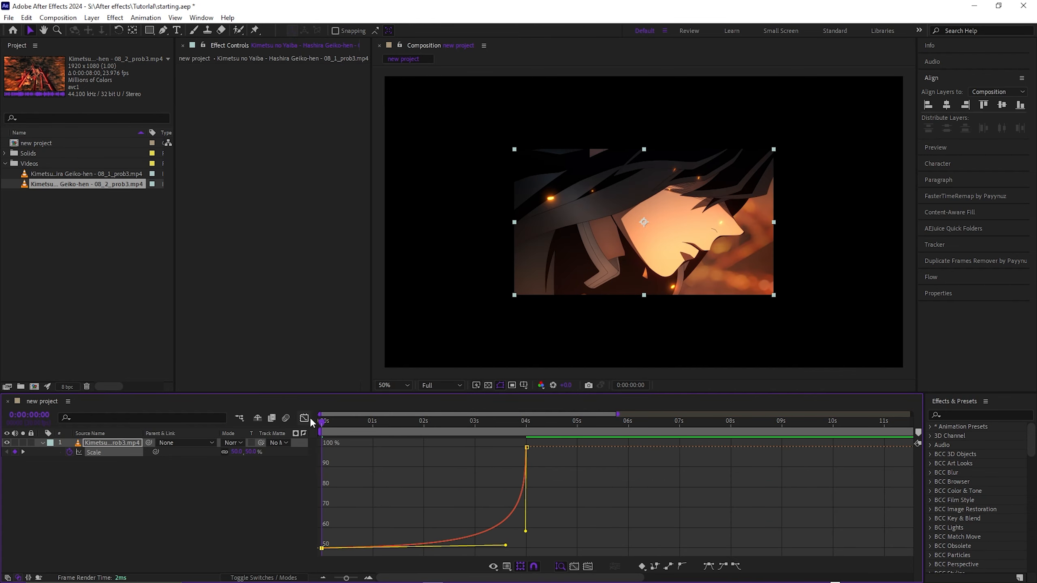
key(space)
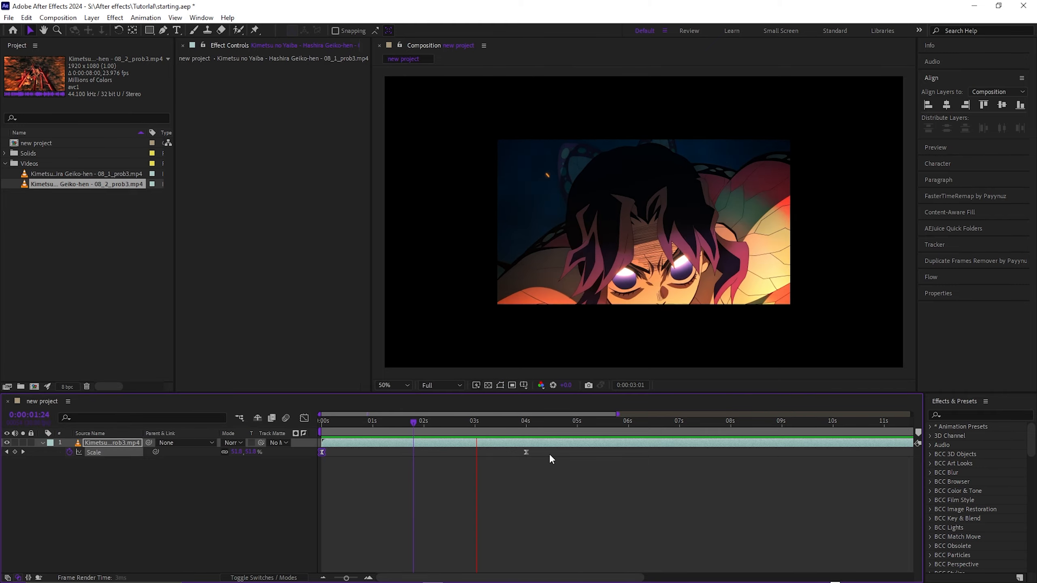
key(space)
Flatten the end keyframe's handle and pull the start handle steeply upward so Scale starts fast and slows into 0:00:04:00.
key(shift+F3)
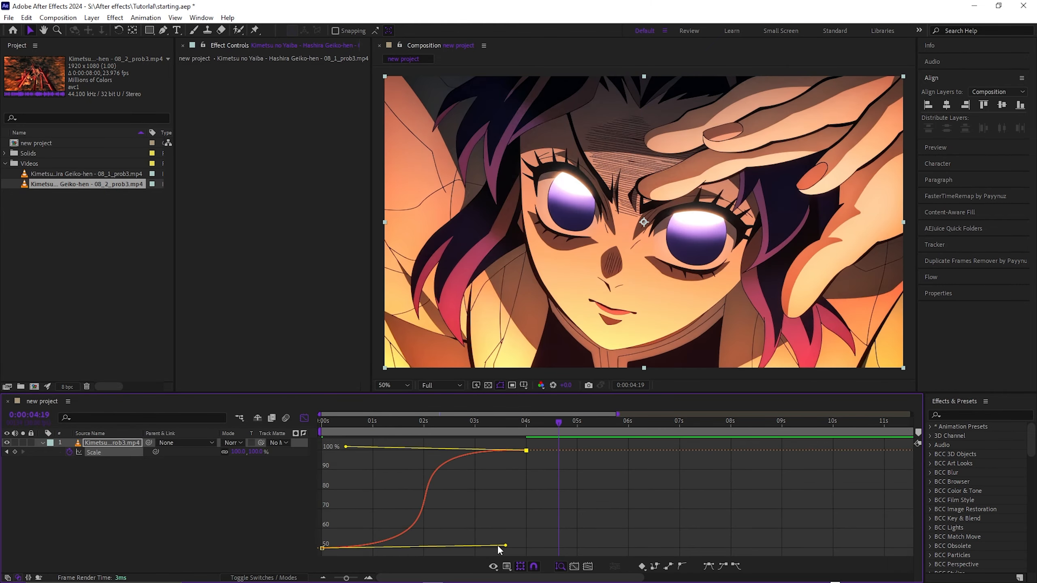
drag(506, 545, 331, 454)
drag(358, 421, 452, 420)
click(303, 417)
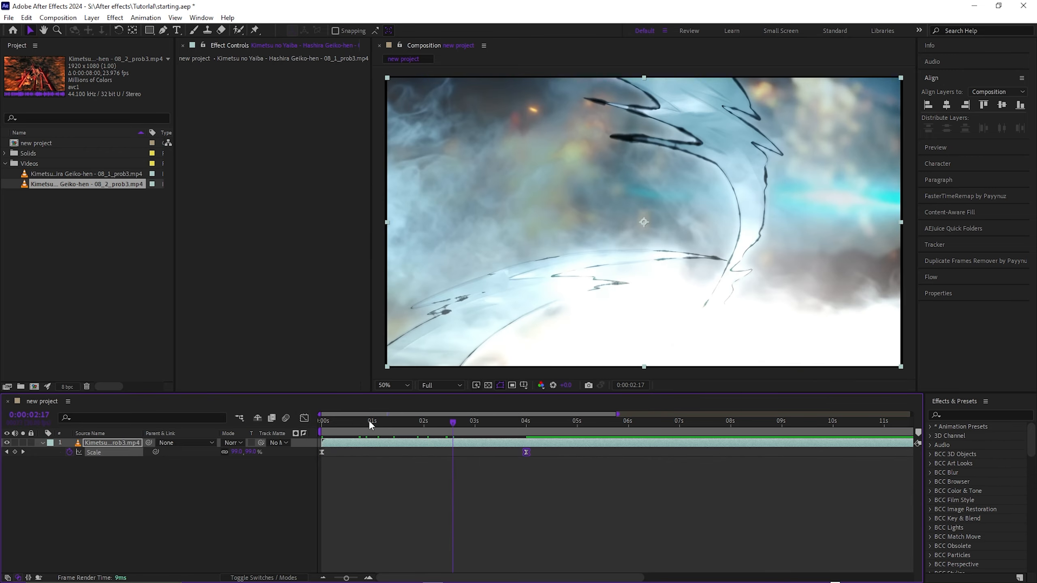
Preview the Scale animation from the composition's start past the keyframe at 0:00:04:00.
key(Home)
key(space)
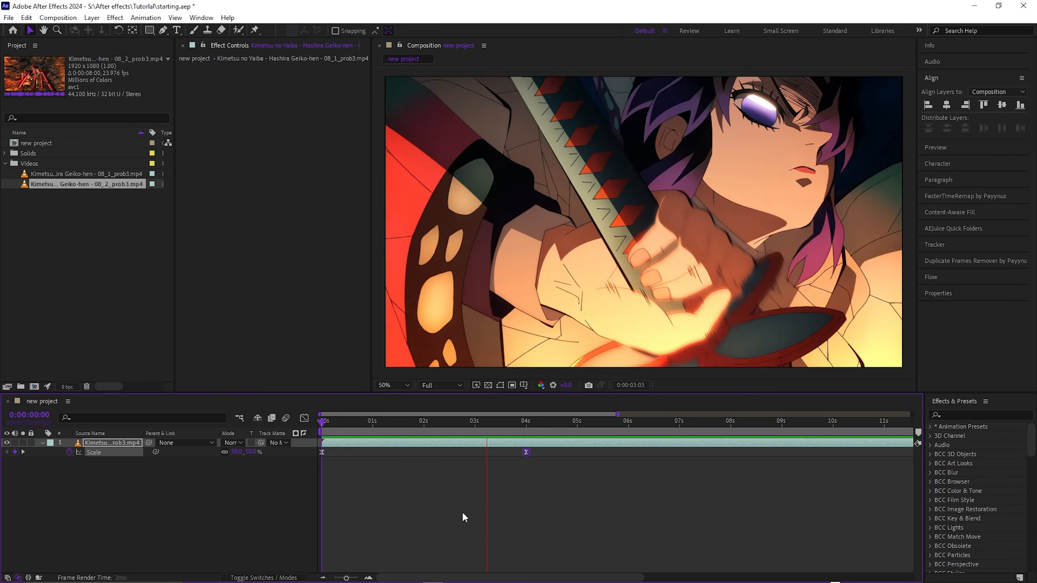
key(space)
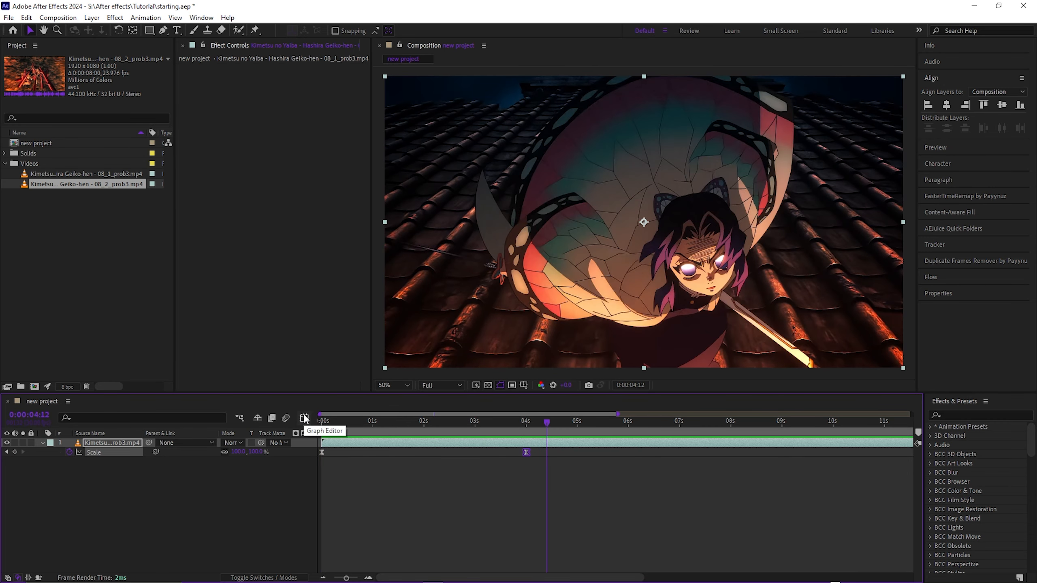
Add a third Scale keyframe at 0:00:07:00 with a value of 60%.
drag(546, 424, 679, 425)
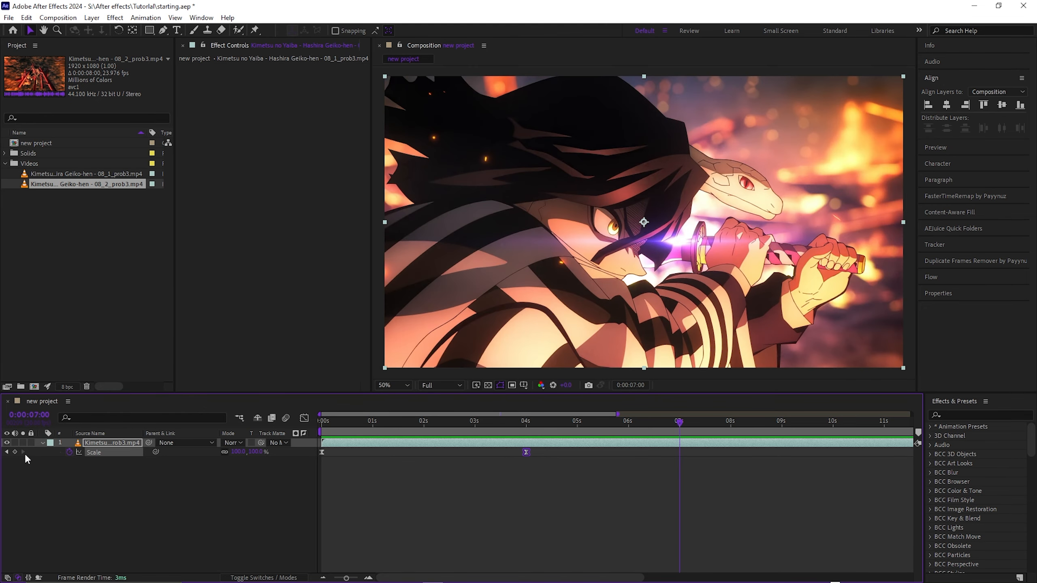
click(14, 452)
click(238, 452)
text(60)
key(Return)
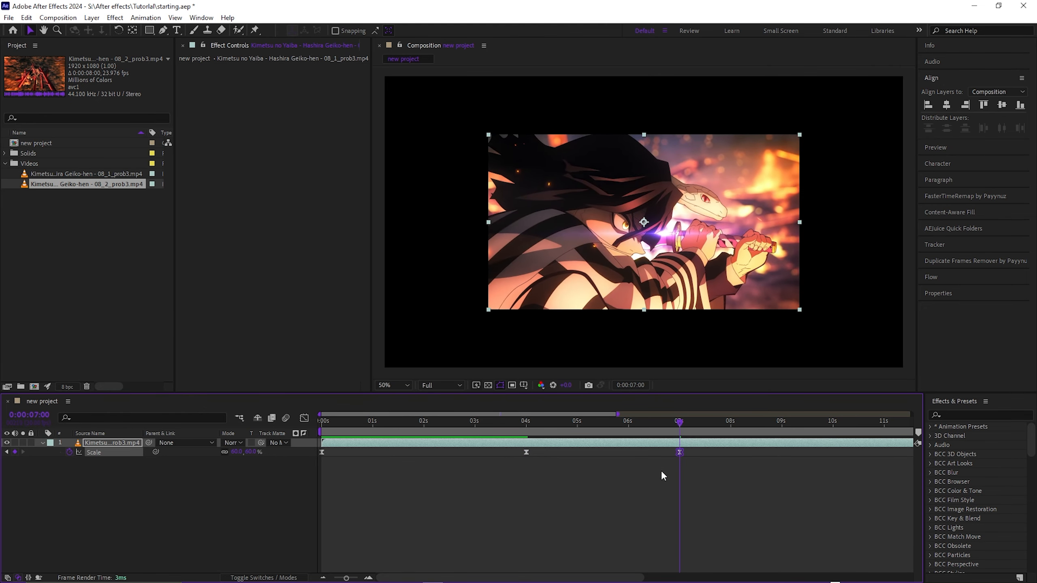
Reshape the Scale curve around the middle and last keyframes in the Graph Editor and preview the animation.
drag(702, 449, 496, 458)
key(shift+F3)
click(407, 526)
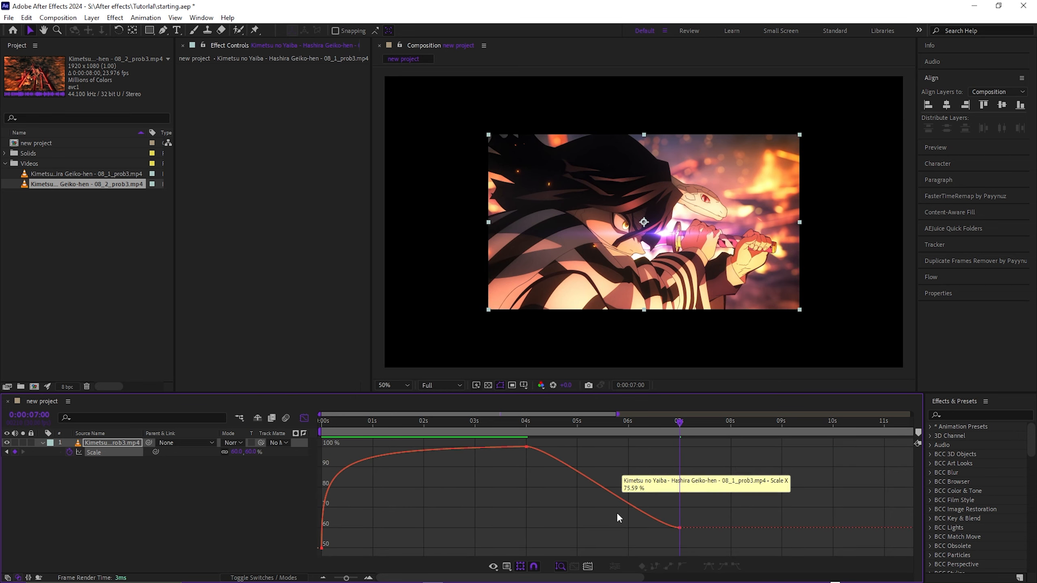
drag(587, 514, 711, 535)
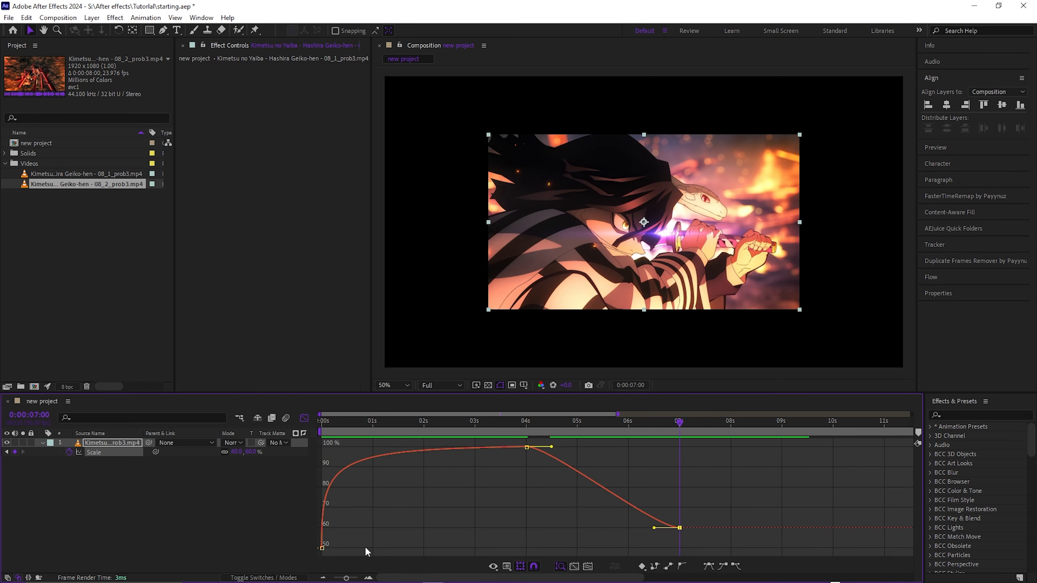
click(369, 577)
scroll(448, 465, down, 3)
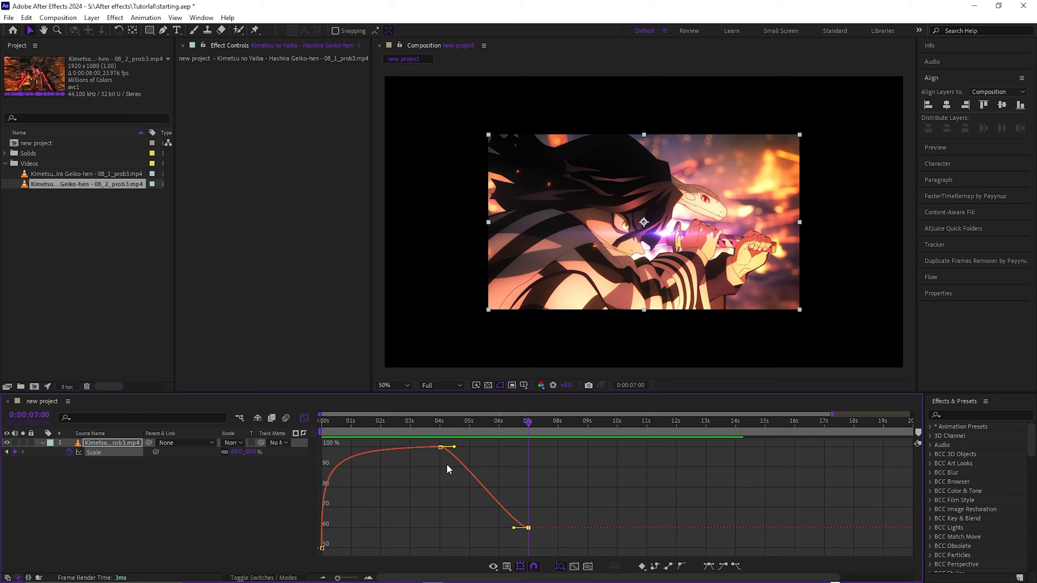
drag(337, 577, 350, 578)
drag(431, 447, 390, 526)
drag(576, 549, 404, 547)
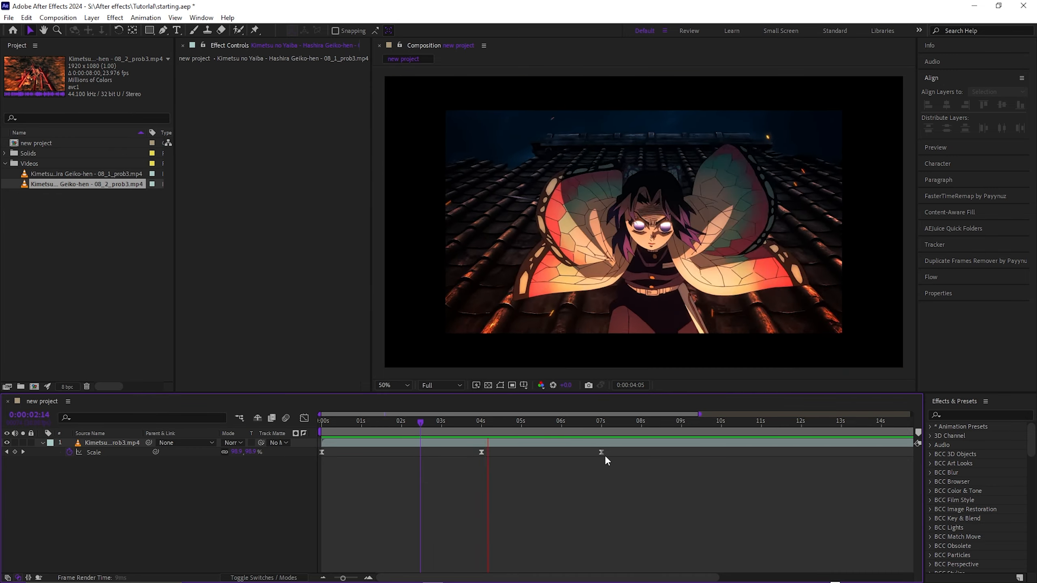
key(space)
click(595, 423)
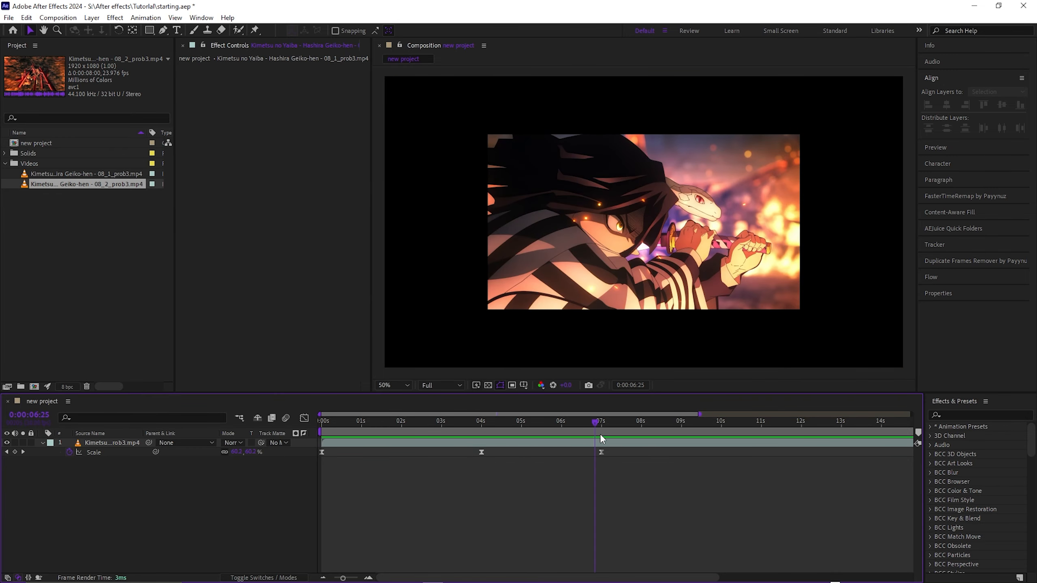
Delete all Scale keyframes from the clip layer and return to 0:00:00:00.
drag(553, 443, 392, 460)
key(ctrl+z)
drag(343, 578, 316, 571)
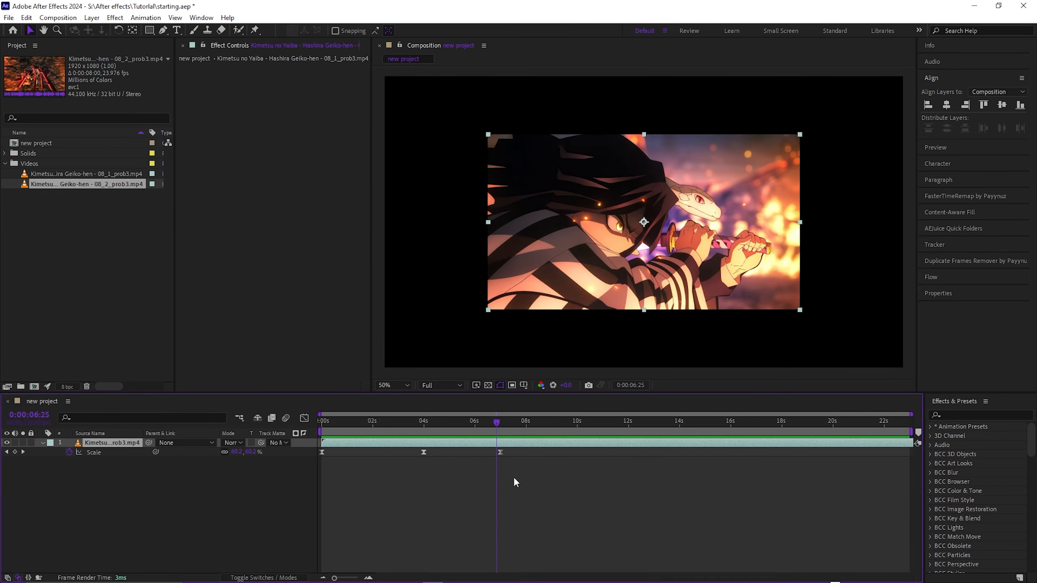
drag(522, 452, 289, 463)
key(Delete)
drag(336, 425, 292, 407)
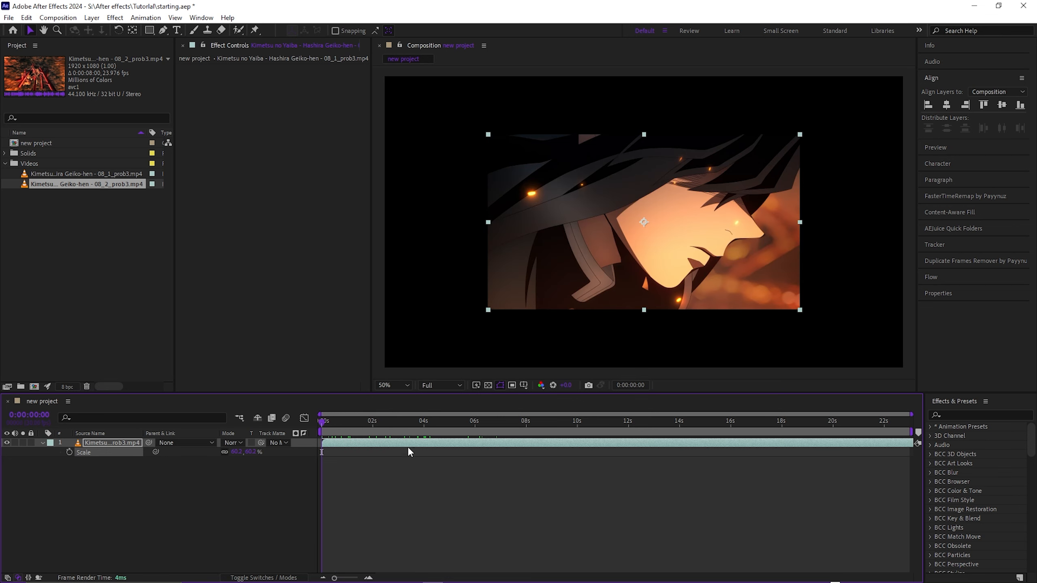
Set the clip's Scale to 100% and collapse its layer properties as well as the Align options.
click(939, 77)
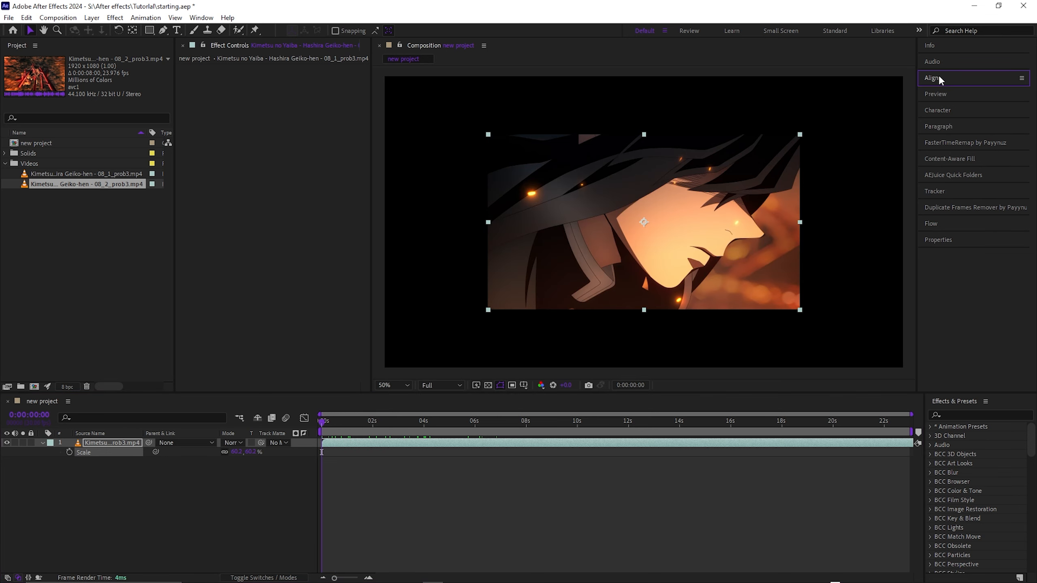
click(609, 478)
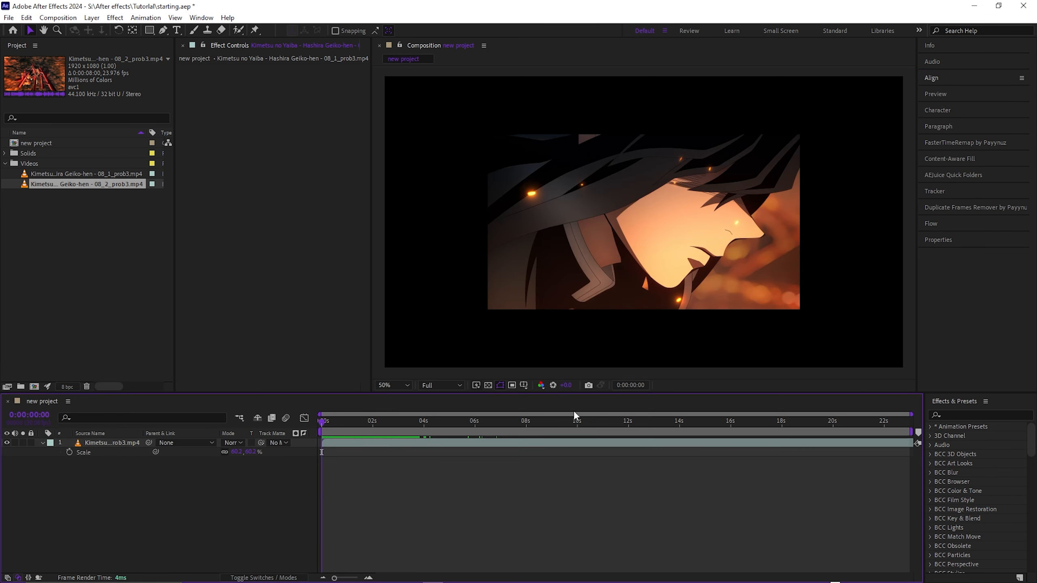
click(250, 451)
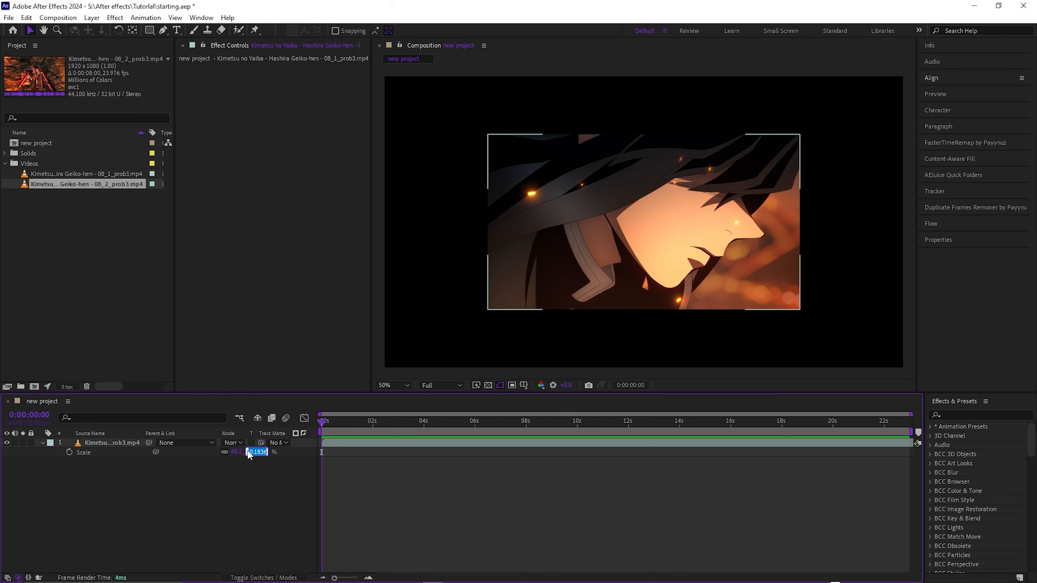
text(100)
key(Return)
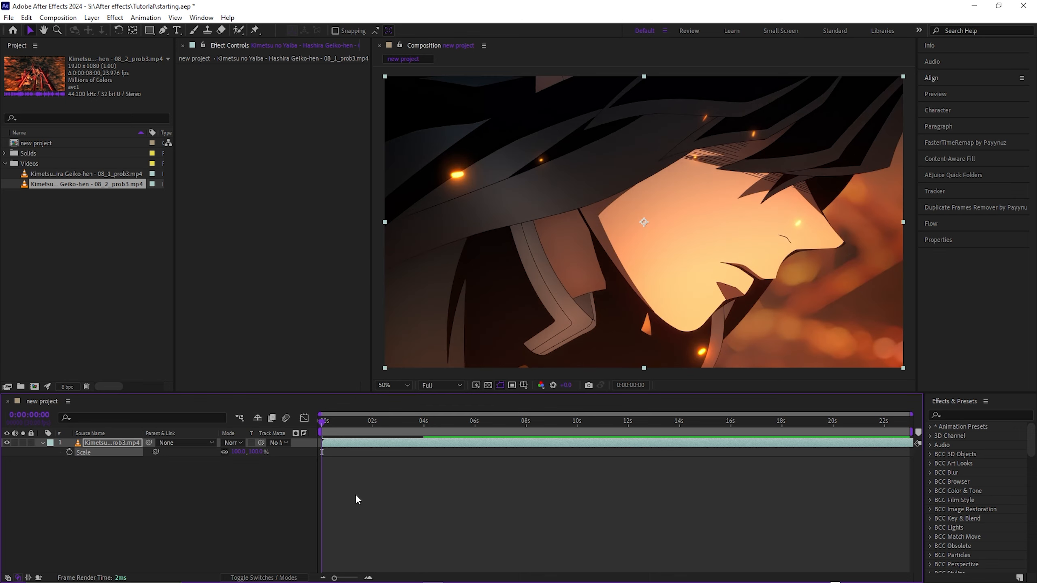
click(356, 495)
click(43, 442)
Go to 0:00:06:24 and show the layer switches in place of the blending modes in the timeline.
drag(381, 423, 439, 430)
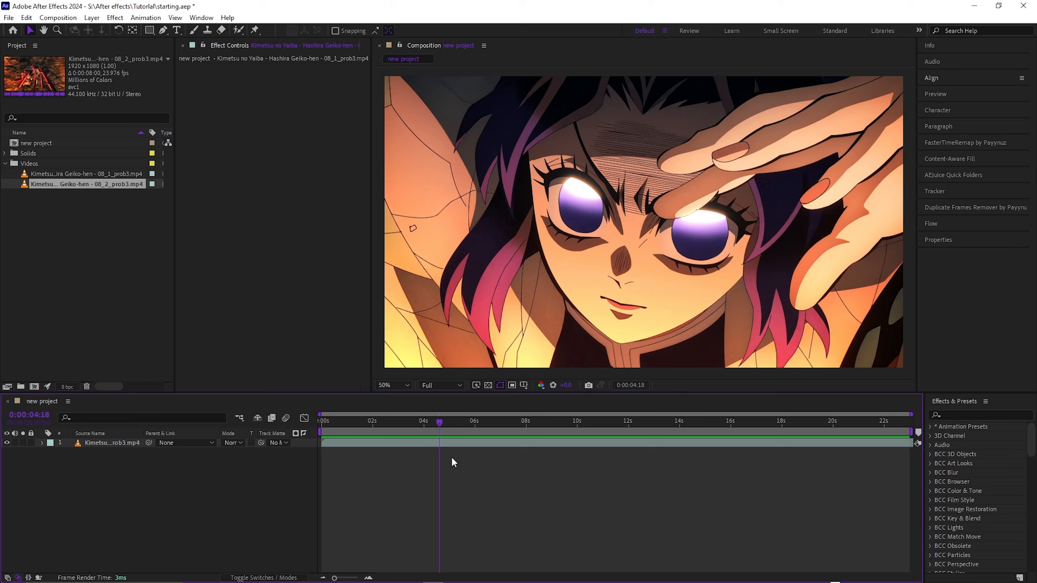
click(495, 426)
click(264, 578)
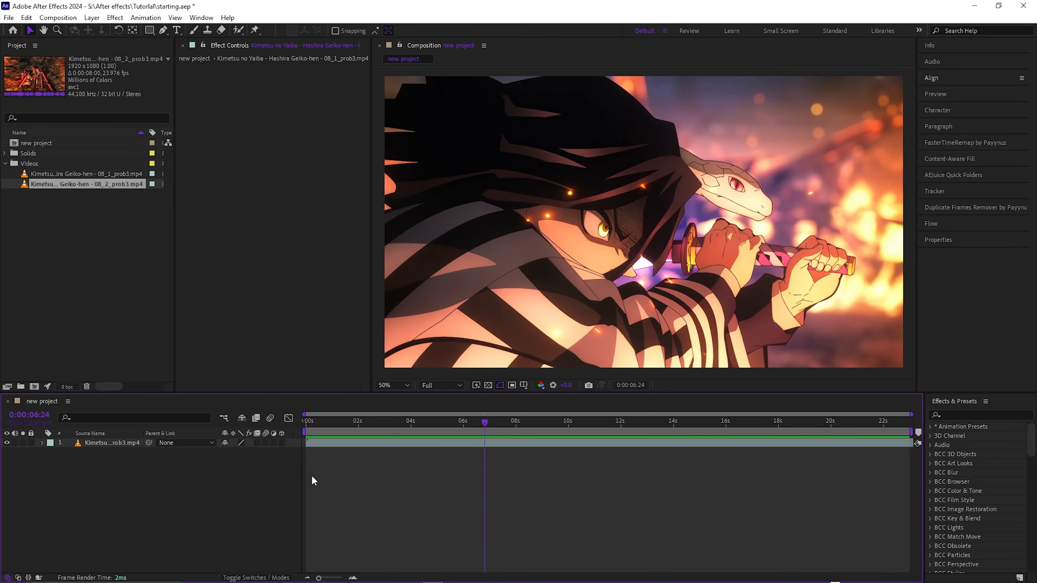
Turn the clip's Adjustment Layer switch on and off, do the same with its 3D Layer switch, and select the layer.
click(273, 443)
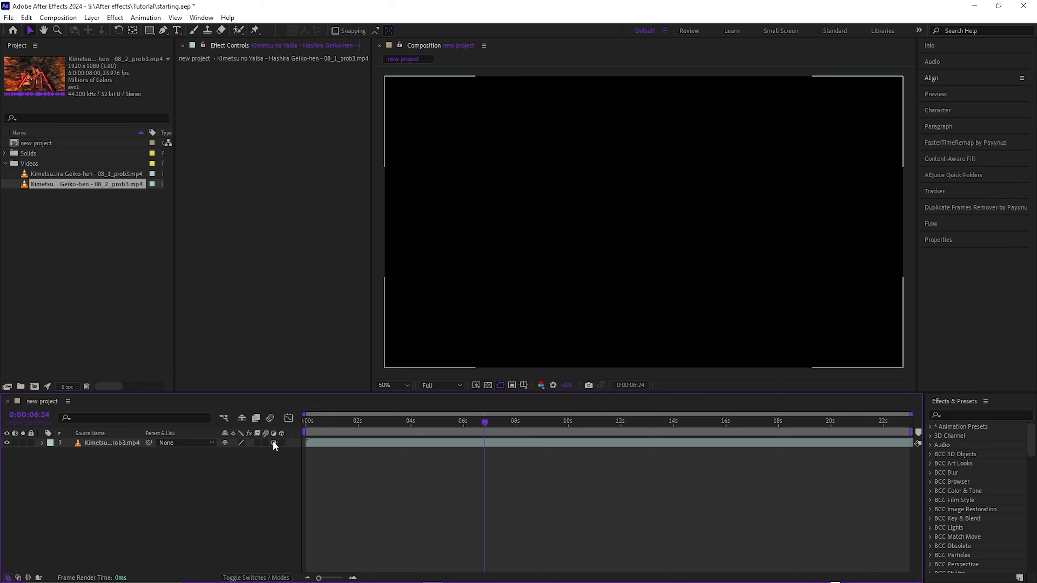
click(273, 442)
click(282, 443)
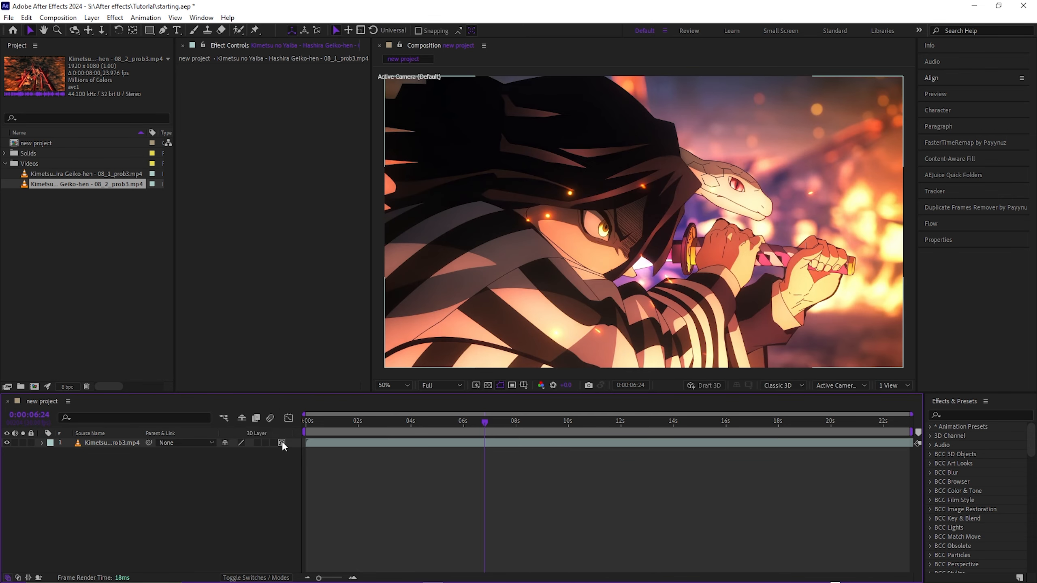
click(281, 443)
click(449, 443)
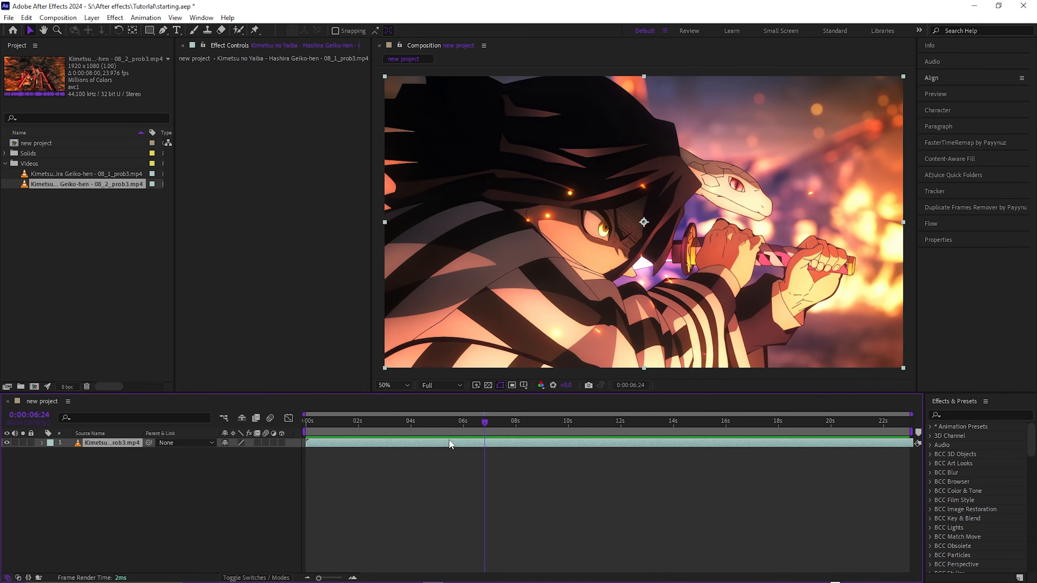